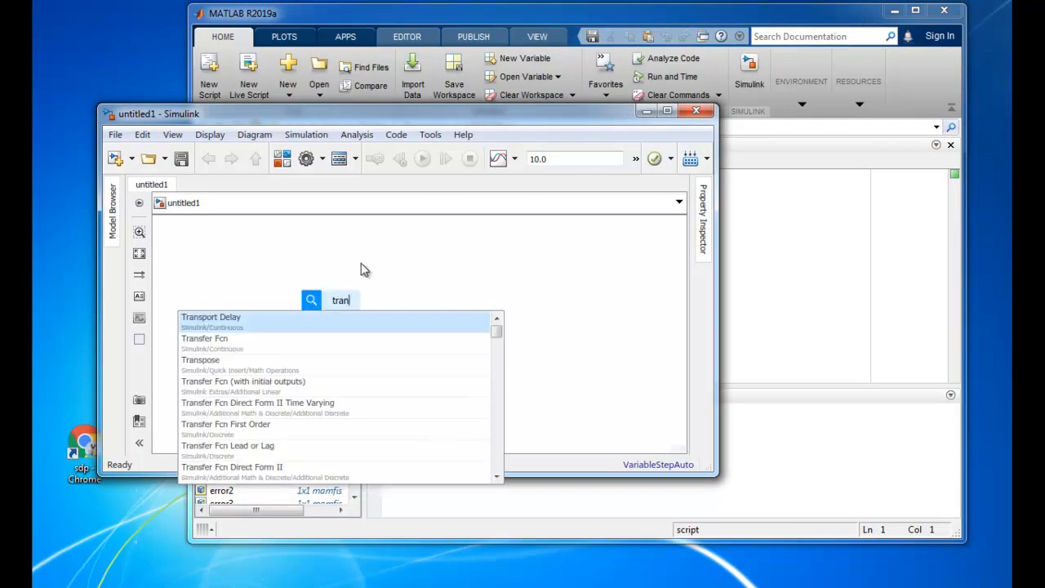
Add a Transfer Fcn block with denominator coefficients [1 2 1] and enlarge it enough to show the full expression
{"action": "left_click", "coordinate": [274, 342]}
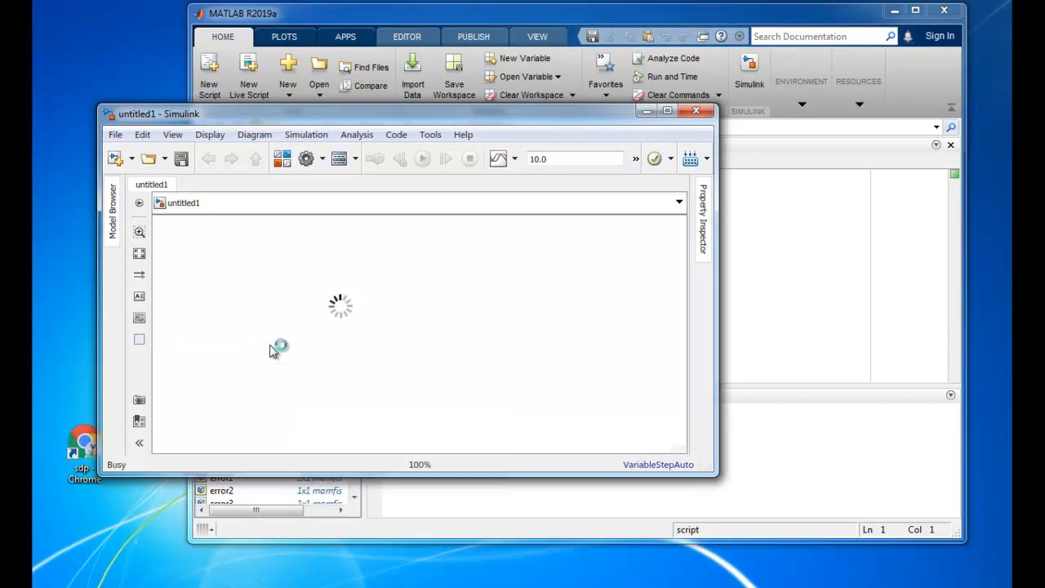
{"action": "double_click", "coordinate": [335, 308]}
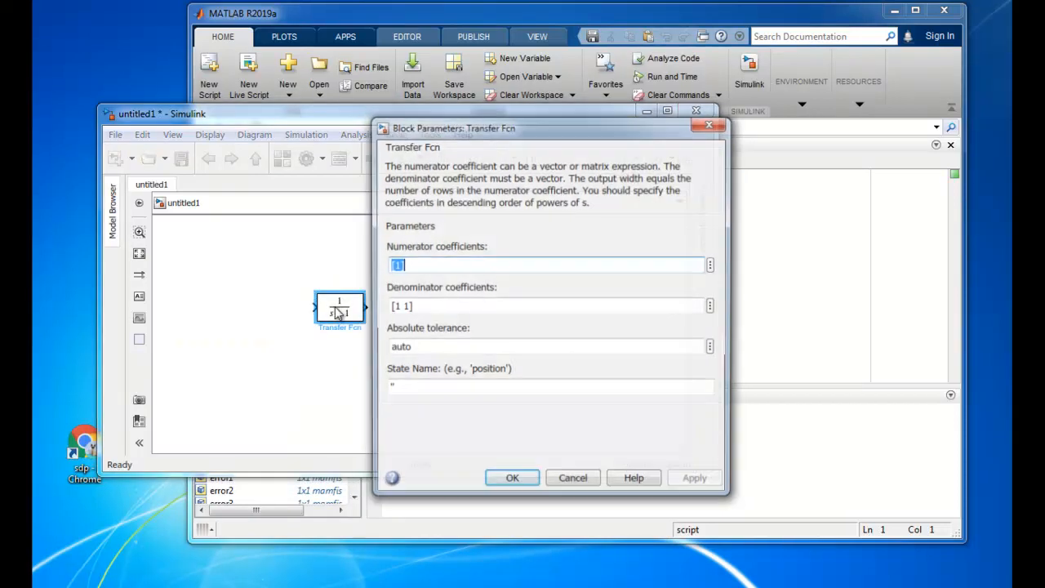
{"action": "left_click", "coordinate": [396, 267]}
{"action": "left_click", "coordinate": [408, 306]}
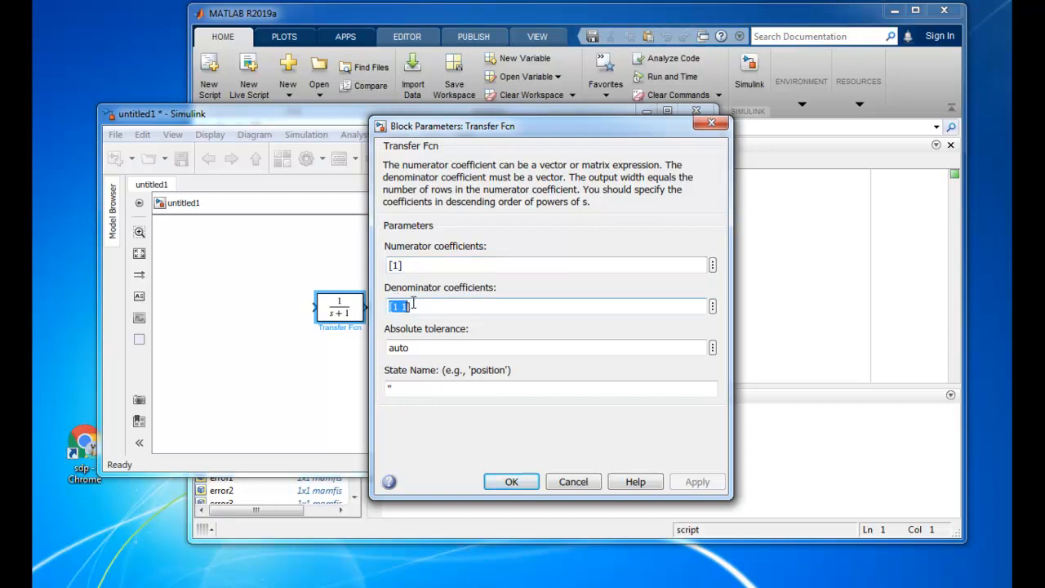
{"action": "left_click", "coordinate": [401, 306]}
{"action": "key", "text": "BackSpace"}
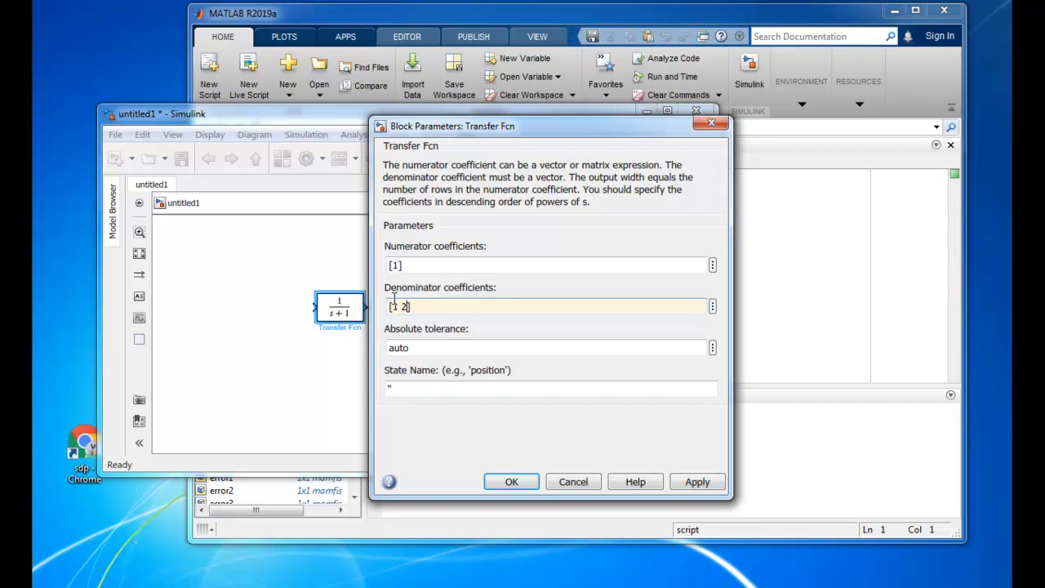
{"action": "left_click", "coordinate": [691, 484]}
{"action": "left_click", "coordinate": [527, 484]}
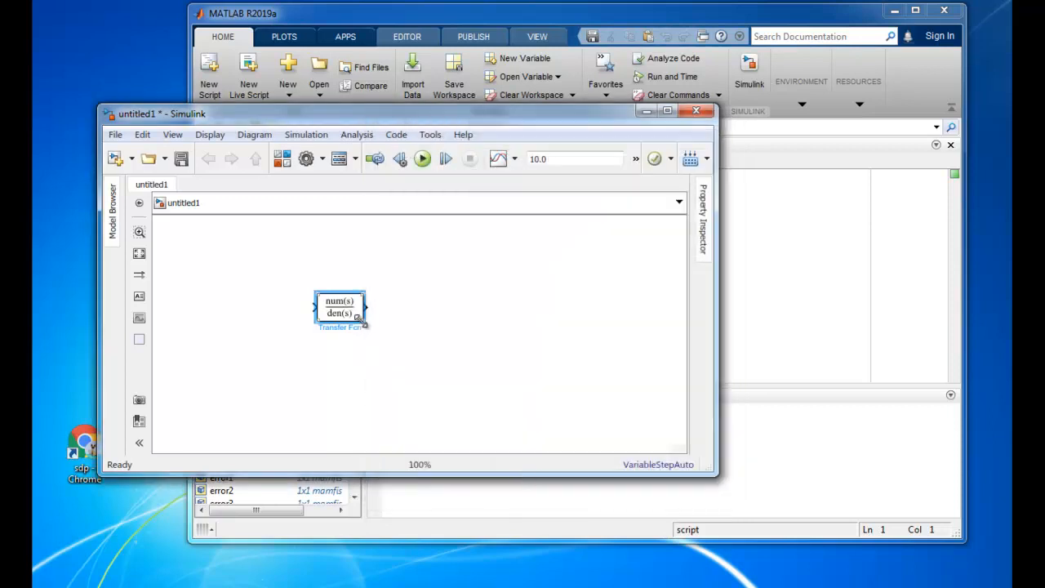
{"action": "left_click_drag", "start_coordinate": [358, 317], "coordinate": [383, 326]}
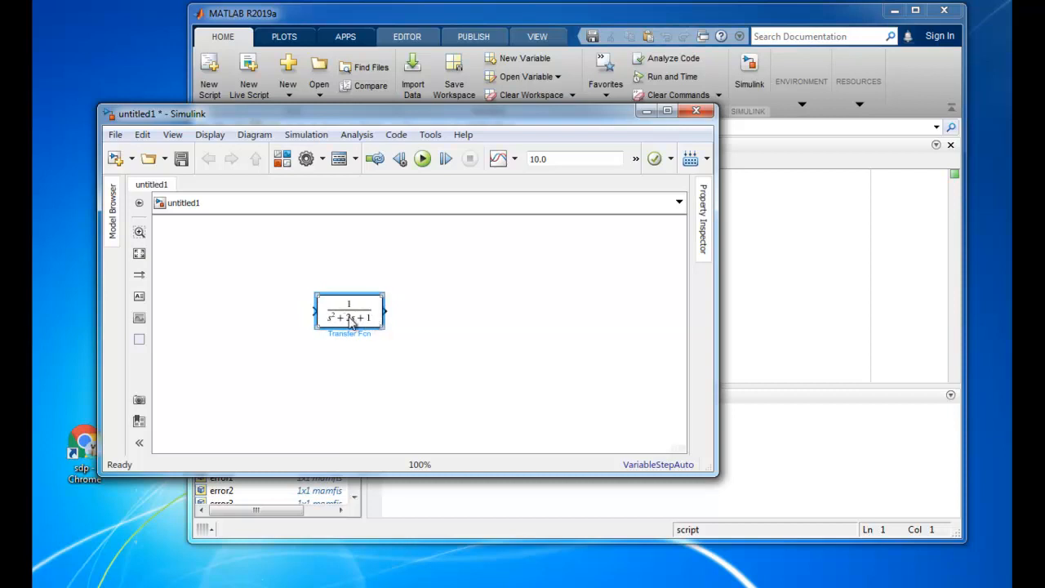
{"action": "left_click", "coordinate": [425, 331]}
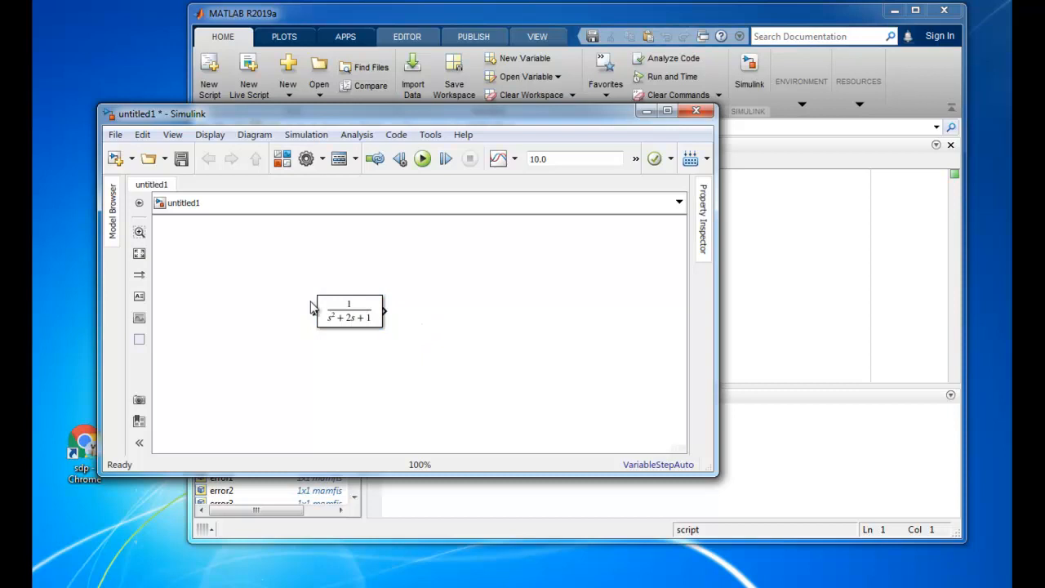
Add a Step block to the model and set its step time to 0
{"action": "double_click", "coordinate": [255, 343]}
{"action": "type", "text": "step"}
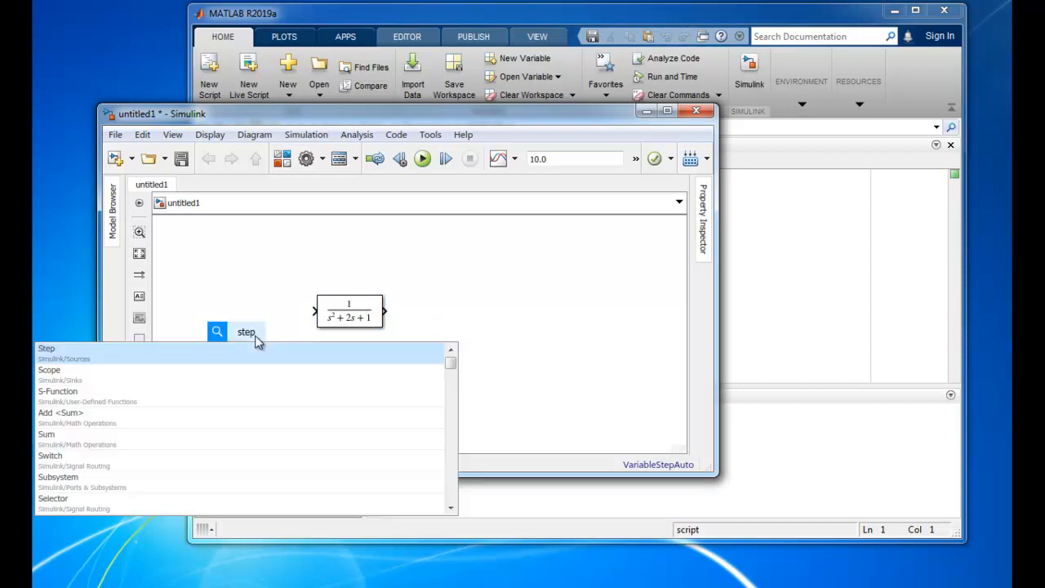
{"action": "left_click", "coordinate": [256, 343]}
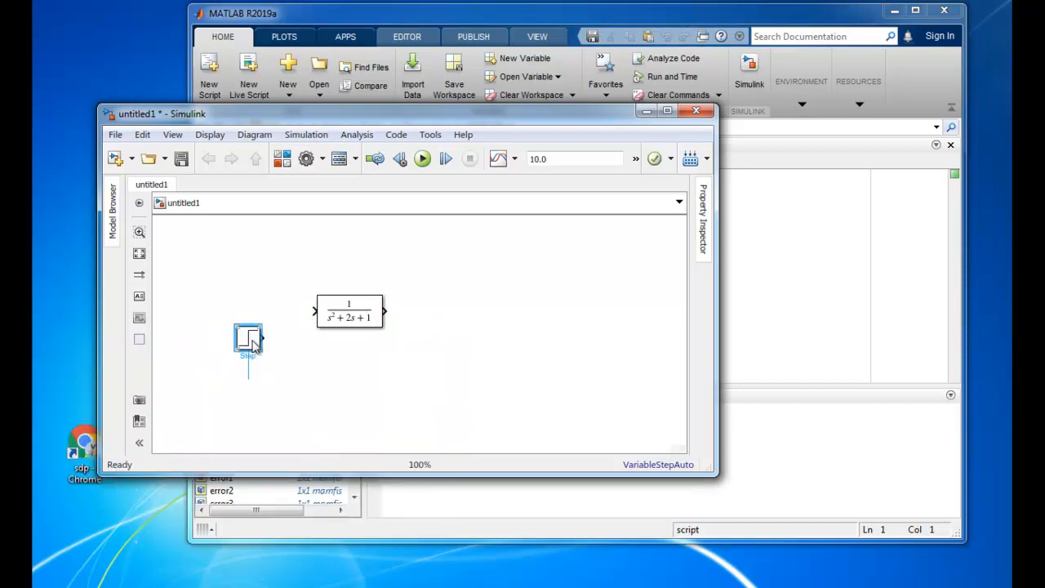
{"action": "double_click", "coordinate": [250, 337]}
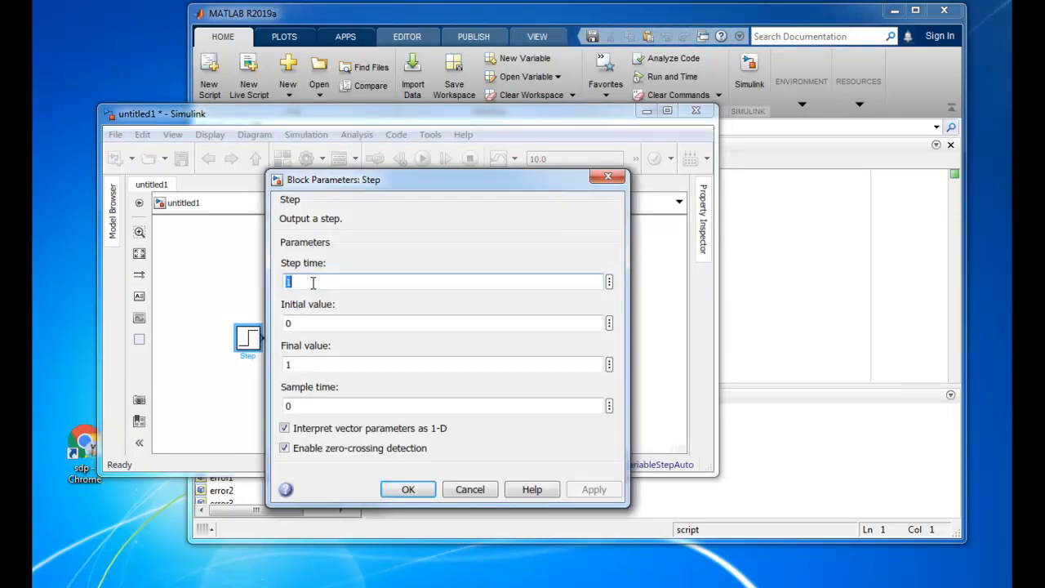
{"action": "type", "text": "0"}
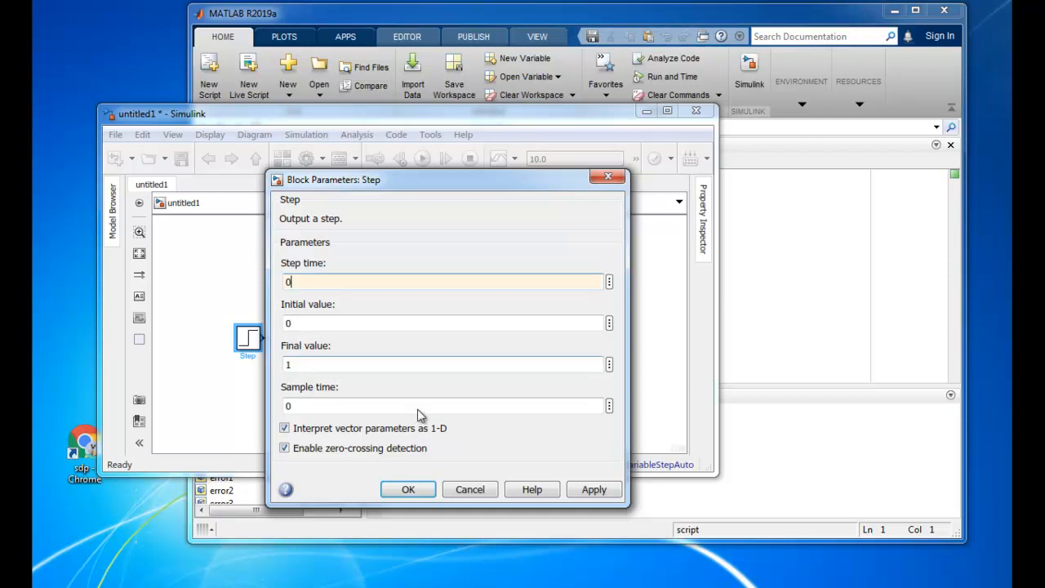
{"action": "left_click", "coordinate": [593, 489]}
{"action": "left_click", "coordinate": [409, 489]}
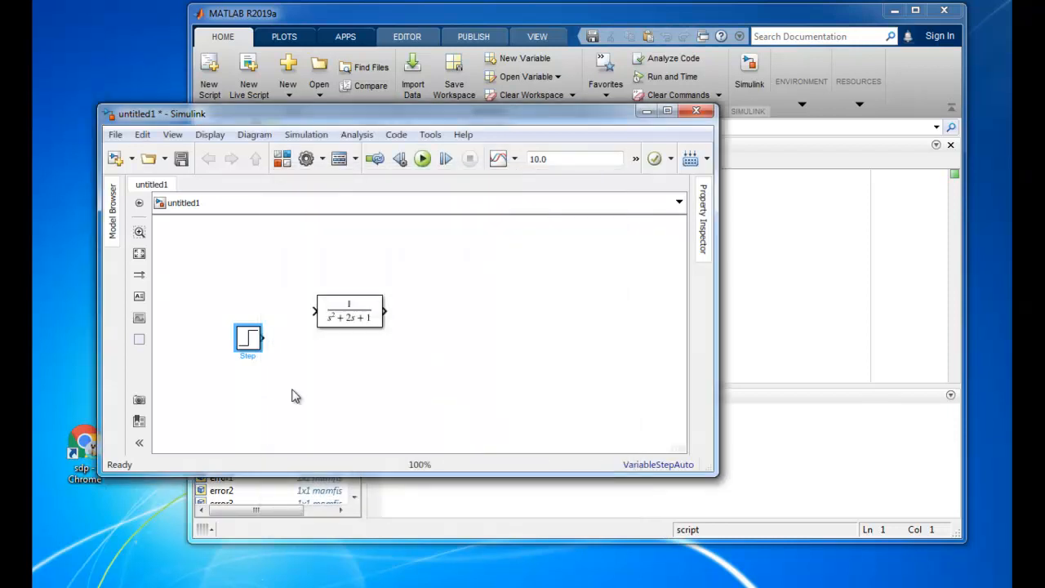
Align the Step block with the transfer function's input and widen the gap between the two blocks
{"action": "left_click_drag", "start_coordinate": [249, 343], "coordinate": [235, 318]}
{"action": "left_click", "coordinate": [285, 345]}
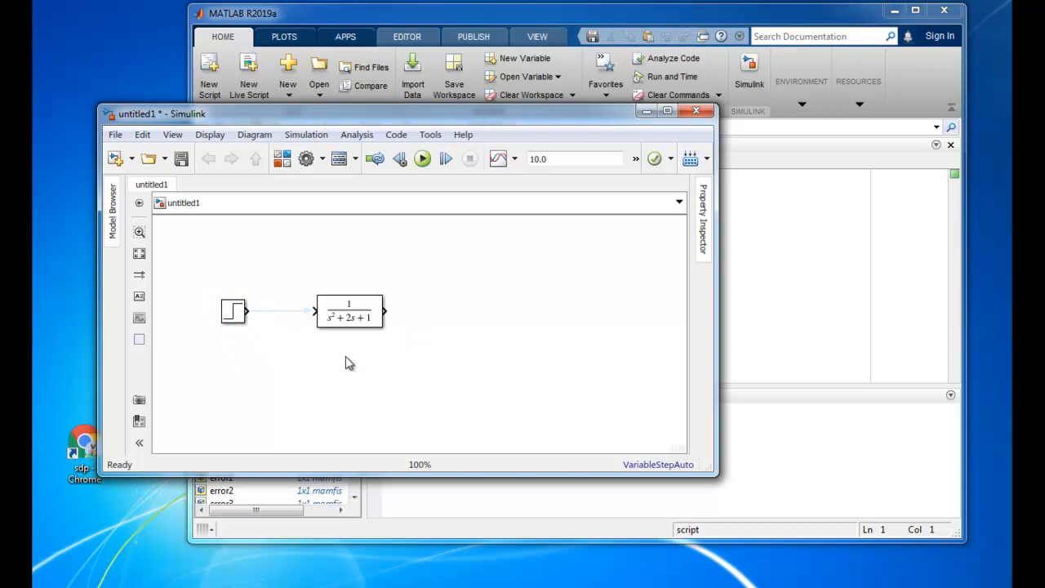
{"action": "left_click_drag", "start_coordinate": [351, 317], "coordinate": [368, 317]}
{"action": "left_click", "coordinate": [480, 361]}
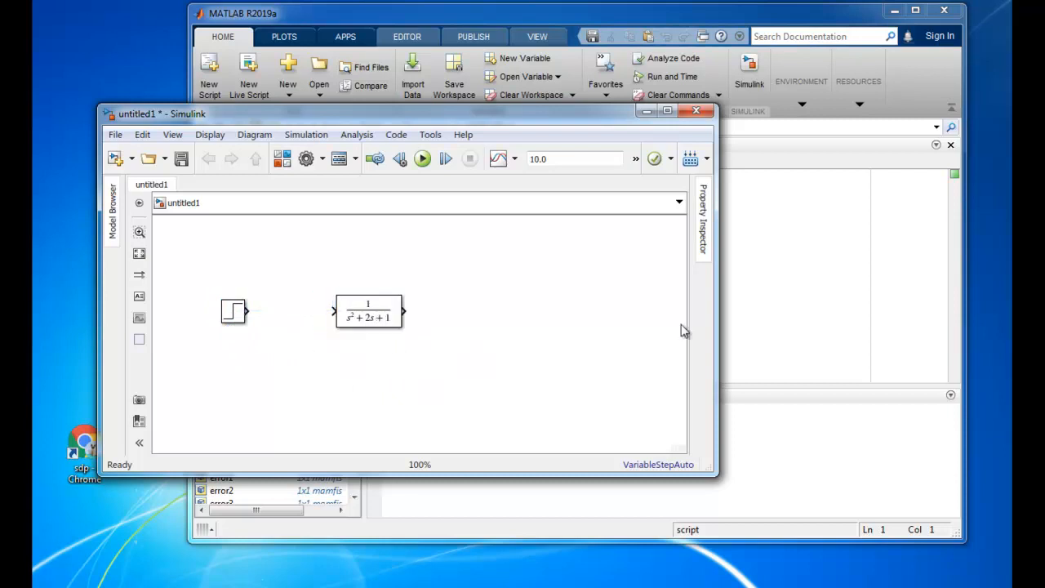
Open the Fuzzy Logic Designer from the MATLAB command line with the fuzzy command and place its window over the workspace
{"action": "left_click", "coordinate": [735, 419]}
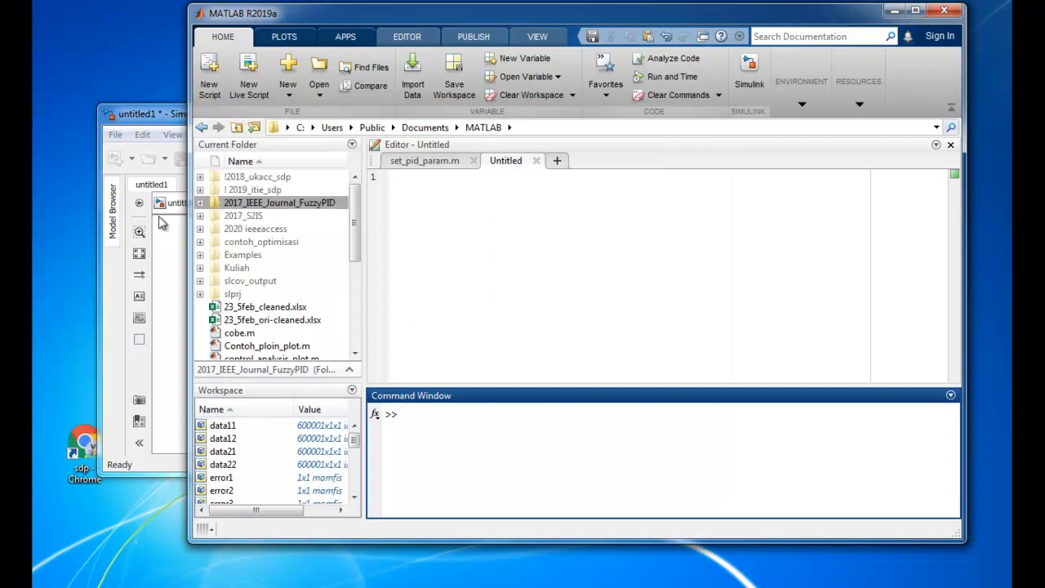
{"action": "left_click", "coordinate": [149, 116]}
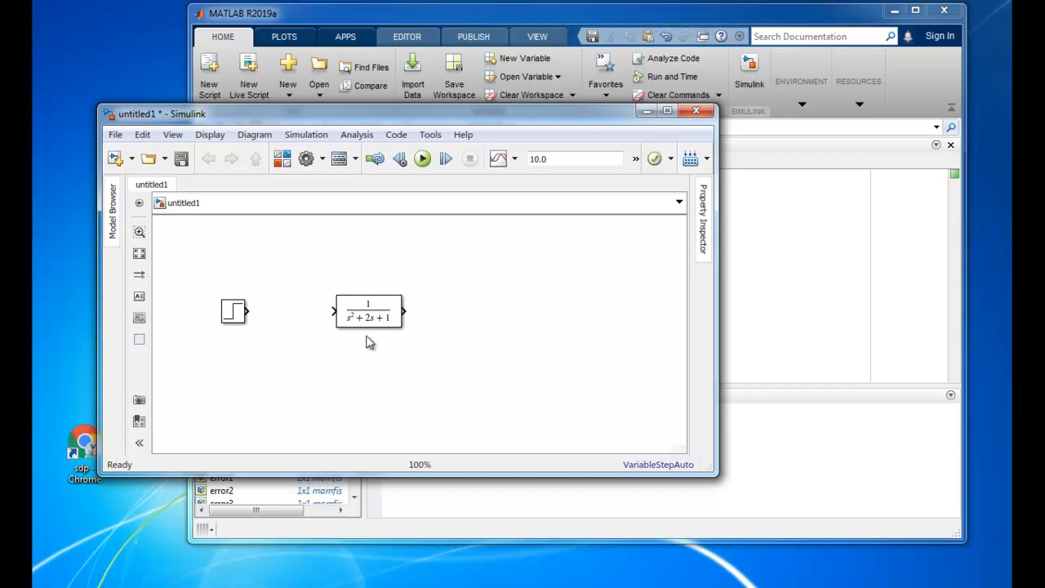
{"action": "left_click", "coordinate": [771, 428]}
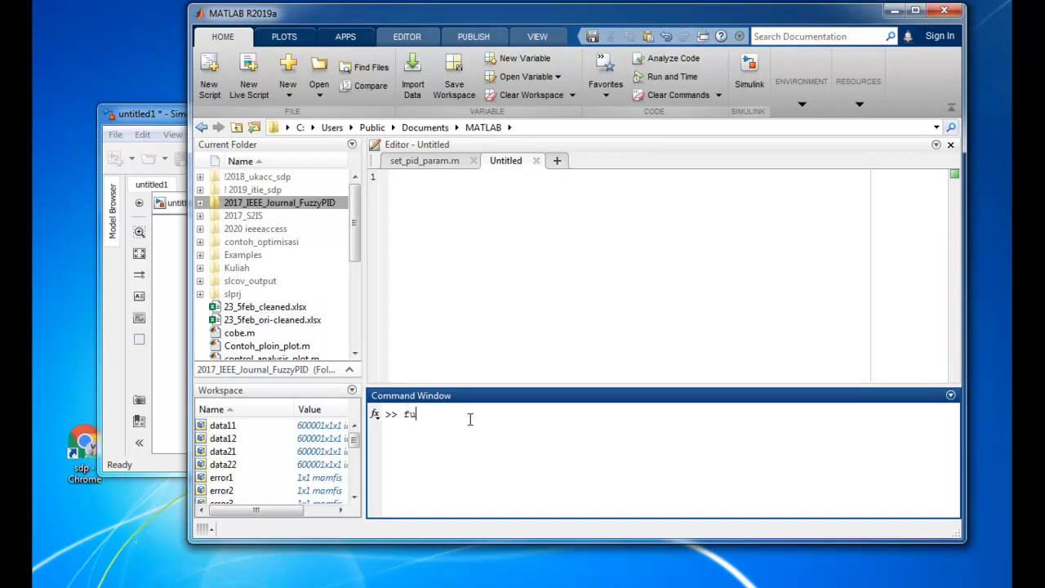
{"action": "type", "text": "fuzzy"}
{"action": "key", "text": "Return"}
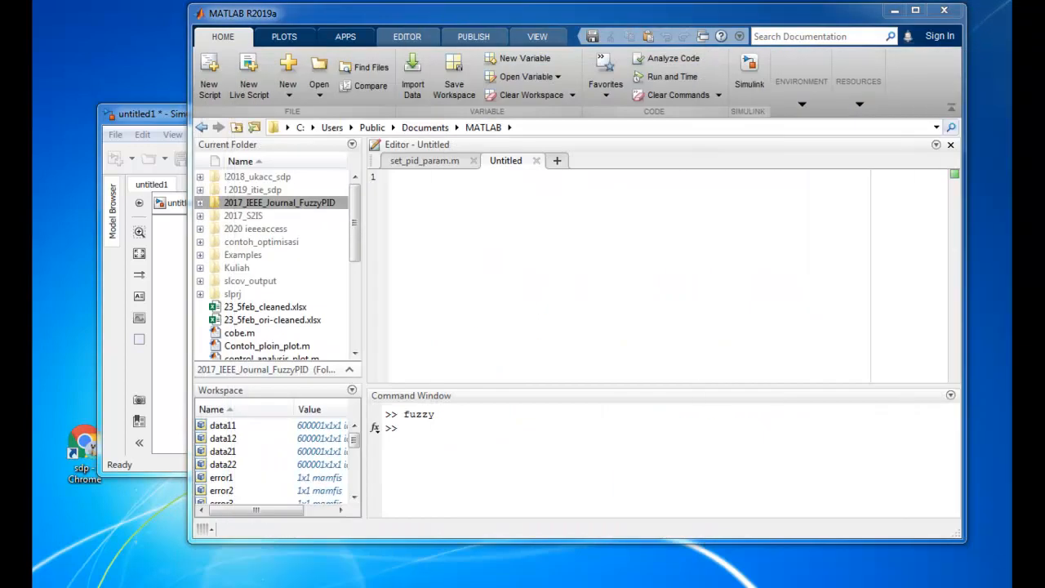
{"action": "left_click_drag", "start_coordinate": [865, 32], "coordinate": [522, 67]}
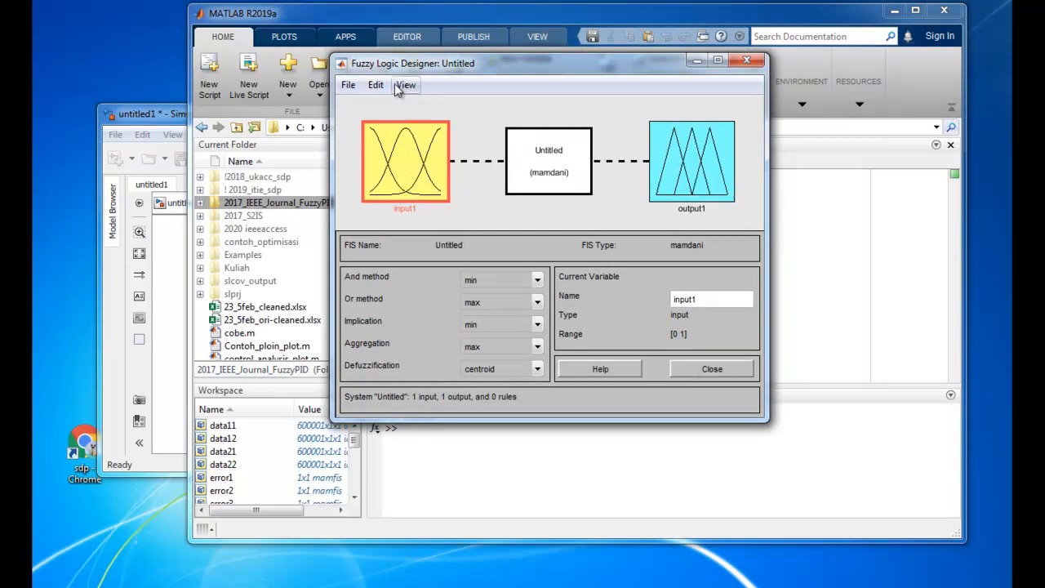
Import the fuzzy system file error1.fis from the Kuliah folder
{"action": "left_click", "coordinate": [348, 85]}
{"action": "mouse_move", "coordinate": [374, 131]}
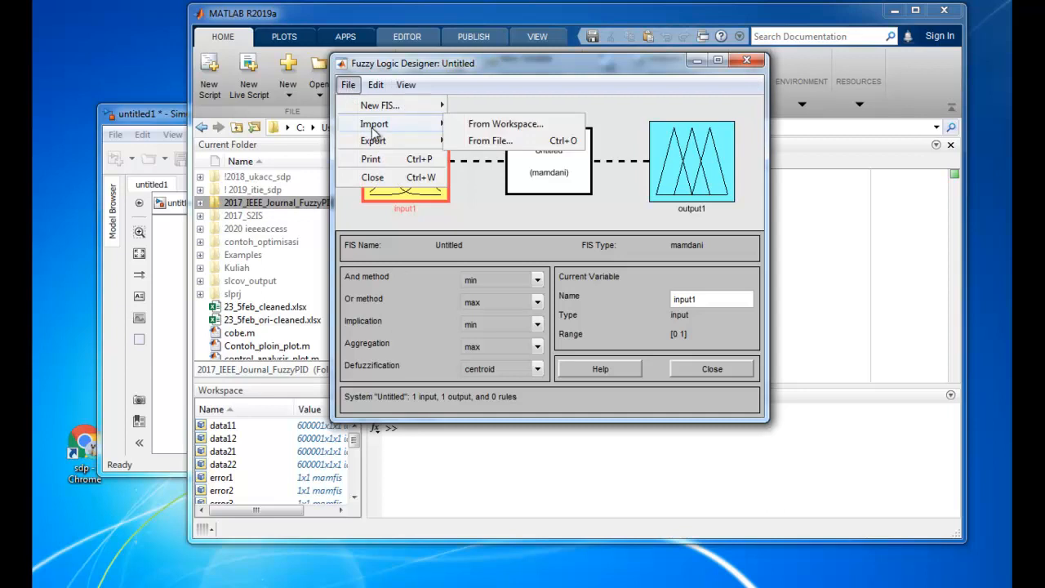
{"action": "left_click", "coordinate": [474, 141]}
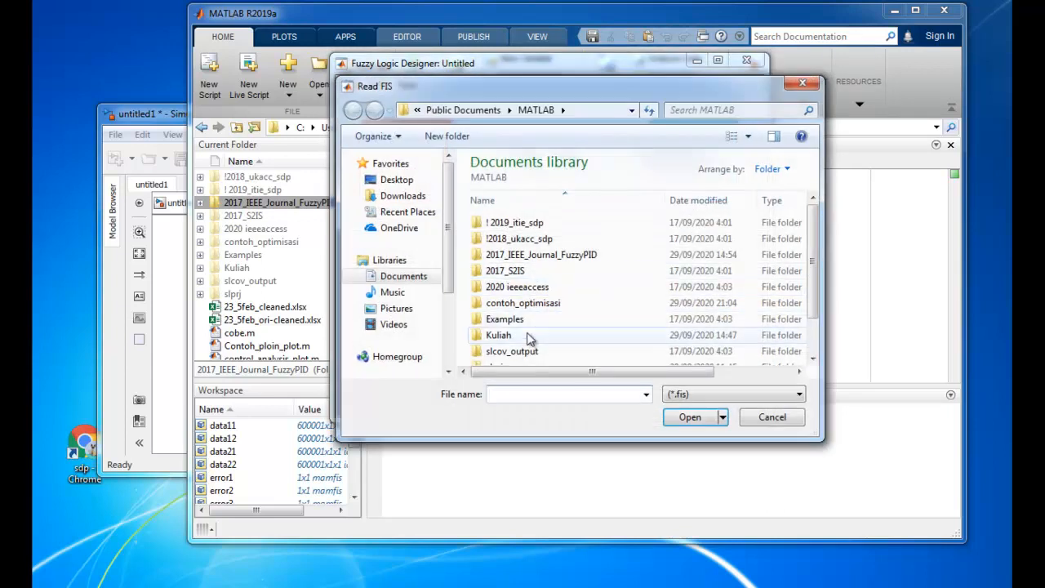
{"action": "double_click", "coordinate": [499, 336]}
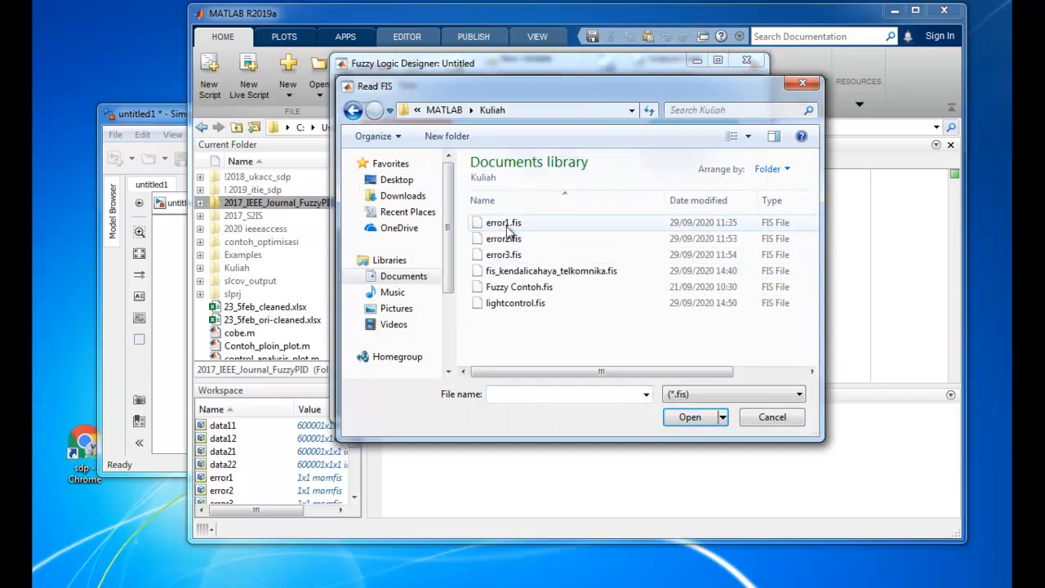
{"action": "double_click", "coordinate": [506, 219]}
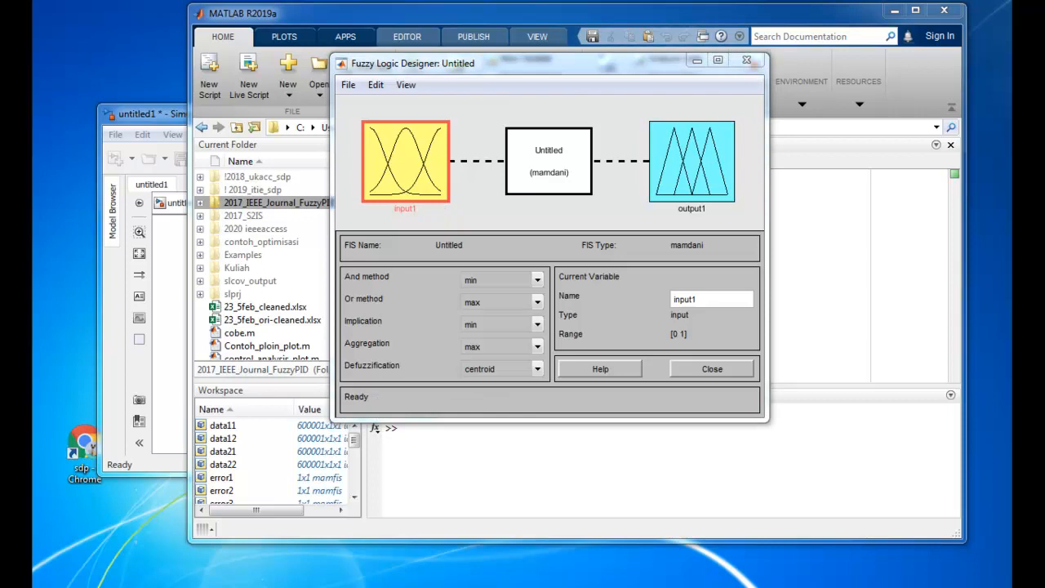
Close the Untitled fuzzy system without saving and reposition the error1 designer window
{"action": "left_click_drag", "start_coordinate": [920, 78], "coordinate": [679, 105]}
{"action": "left_click", "coordinate": [752, 61]}
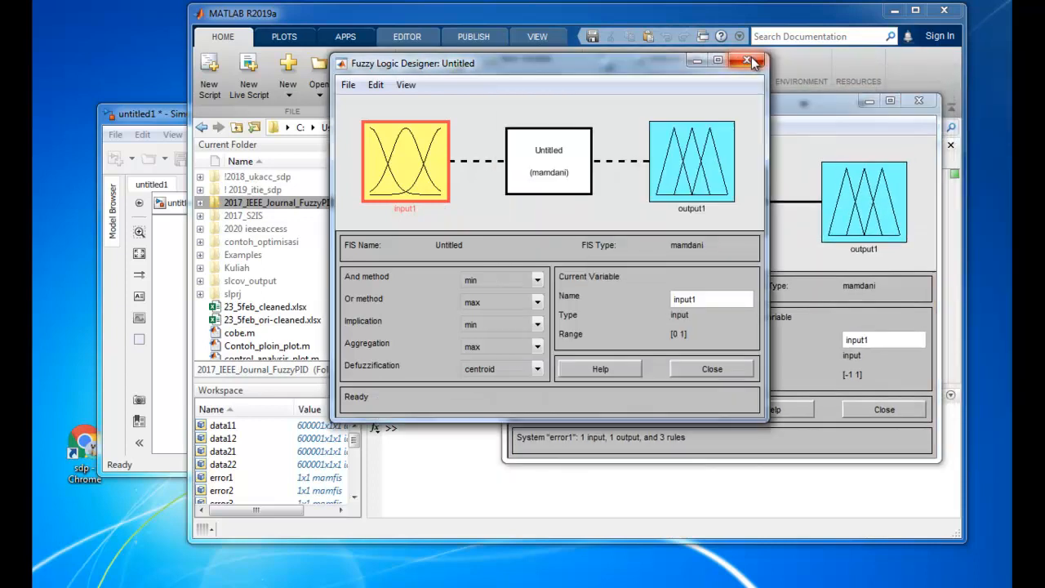
{"action": "left_click", "coordinate": [753, 61]}
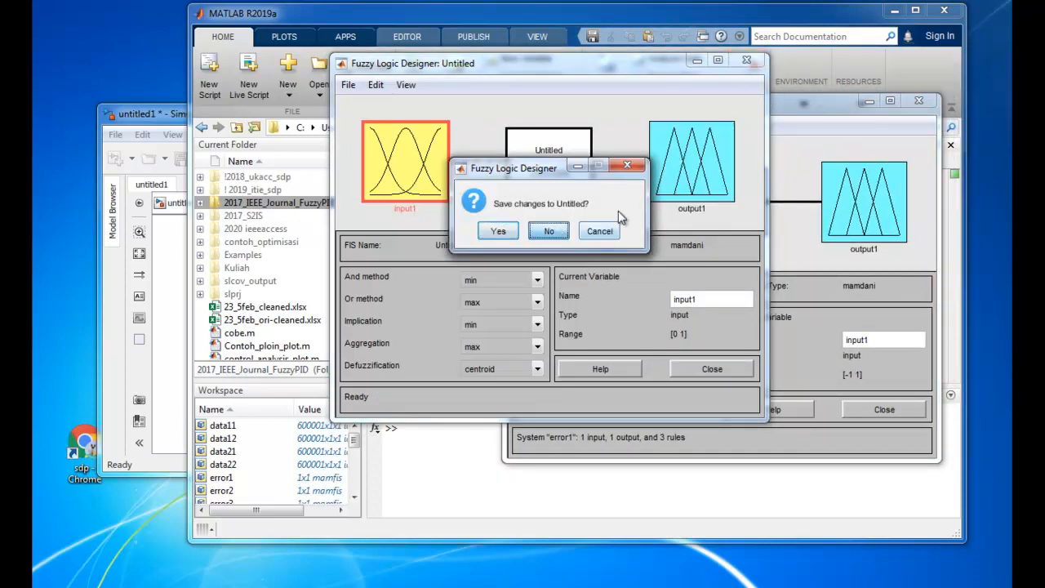
{"action": "left_click", "coordinate": [548, 231]}
{"action": "left_click_drag", "start_coordinate": [753, 103], "coordinate": [649, 99]}
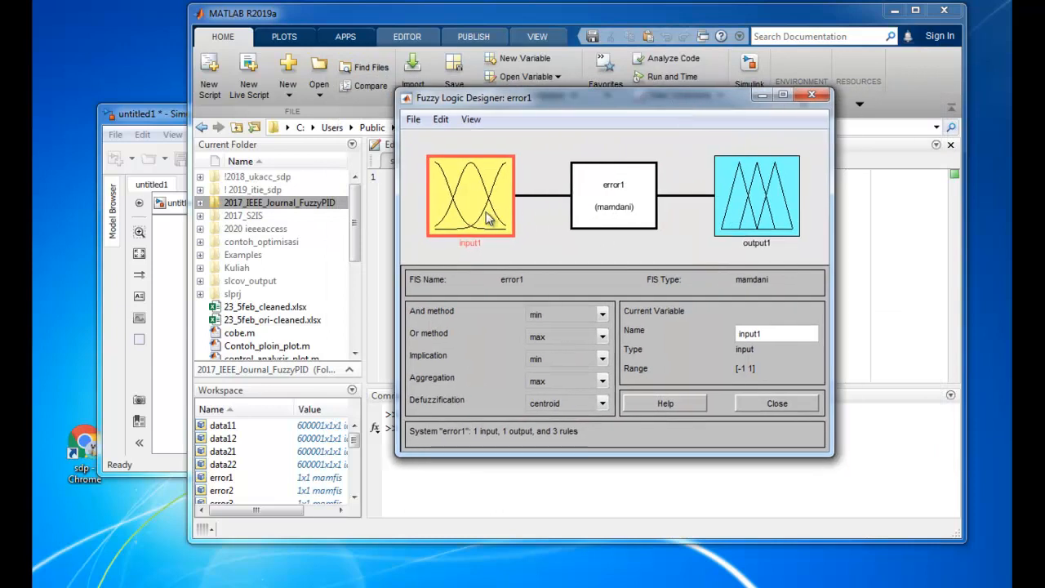
Examine the membership functions of input1 and output1 in the error1 fuzzy system
{"action": "double_click", "coordinate": [489, 217]}
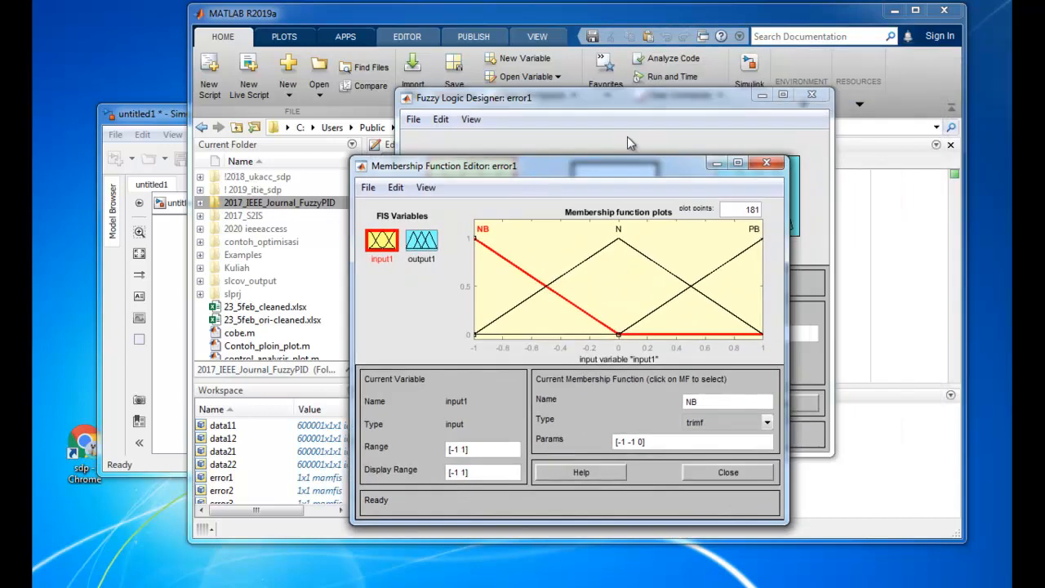
{"action": "left_click_drag", "start_coordinate": [581, 165], "coordinate": [668, 116]}
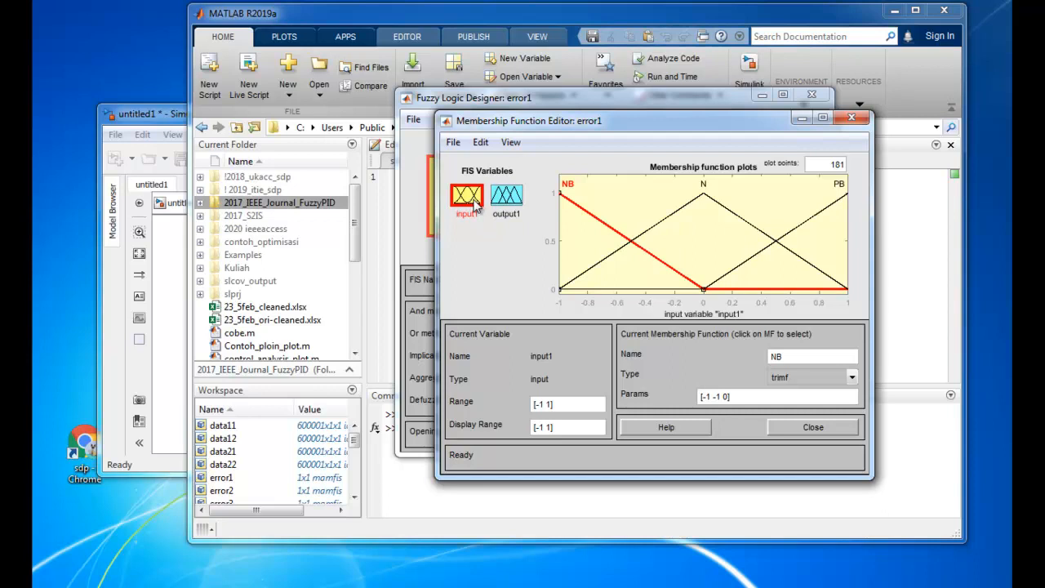
{"action": "left_click", "coordinate": [515, 203]}
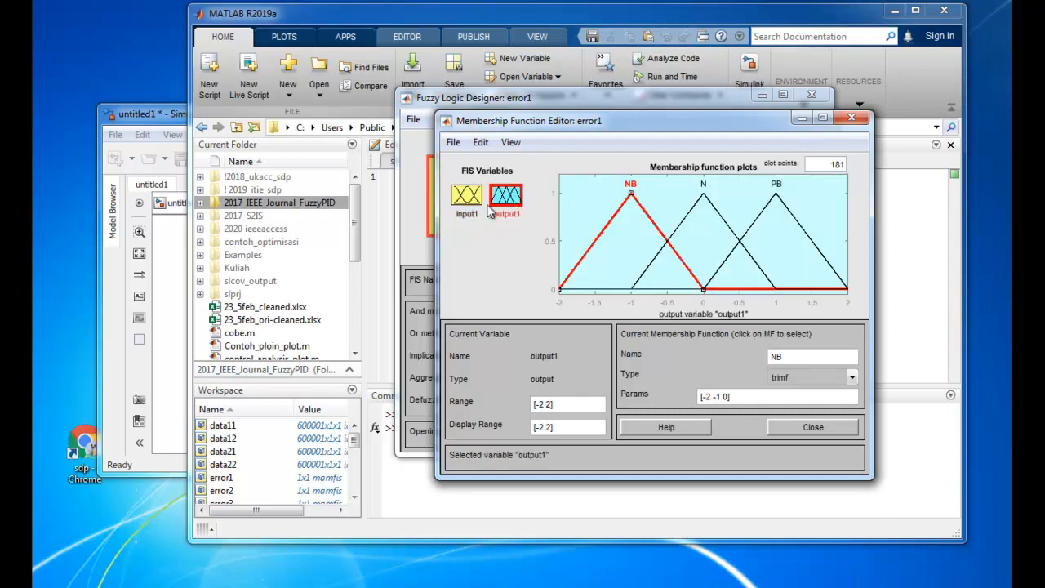
{"action": "left_click", "coordinate": [468, 200]}
{"action": "left_click", "coordinate": [508, 196]}
{"action": "left_click", "coordinate": [471, 202]}
Review the rules of the error1 fuzzy system in the Rule Editor, then close the editor
{"action": "left_click", "coordinate": [482, 142]}
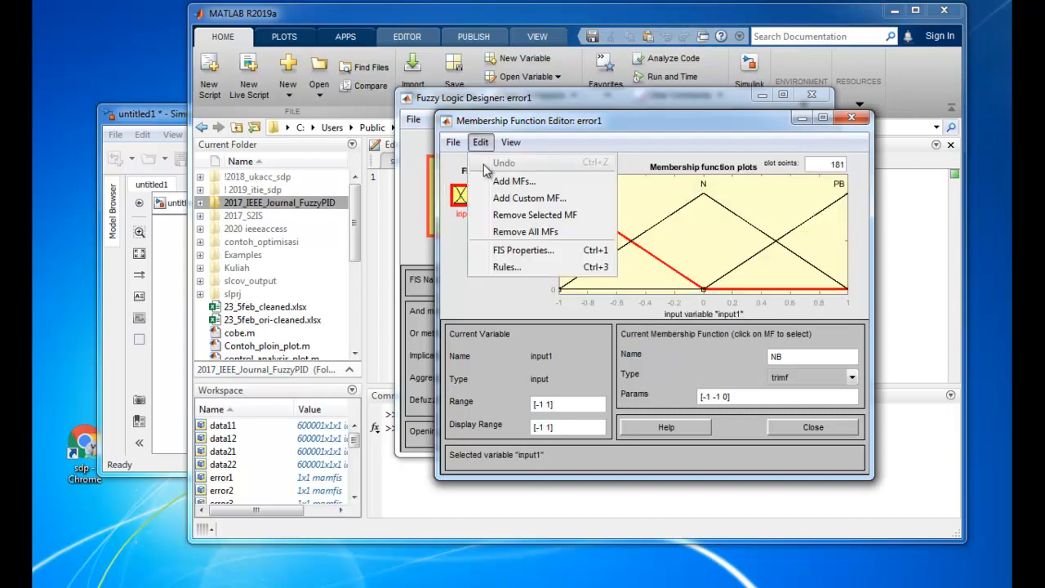
{"action": "left_click", "coordinate": [507, 270]}
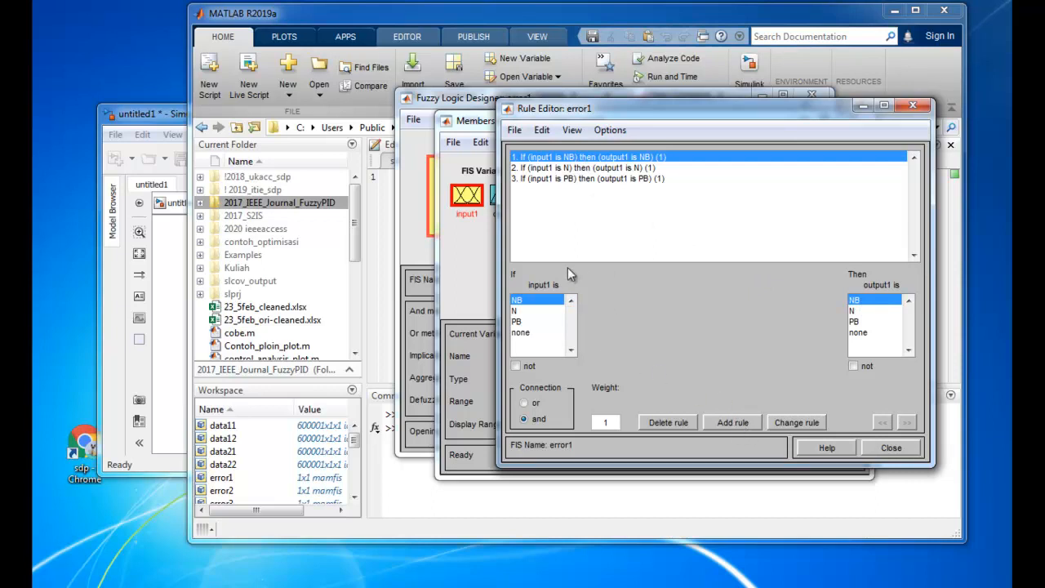
{"action": "left_click", "coordinate": [515, 311]}
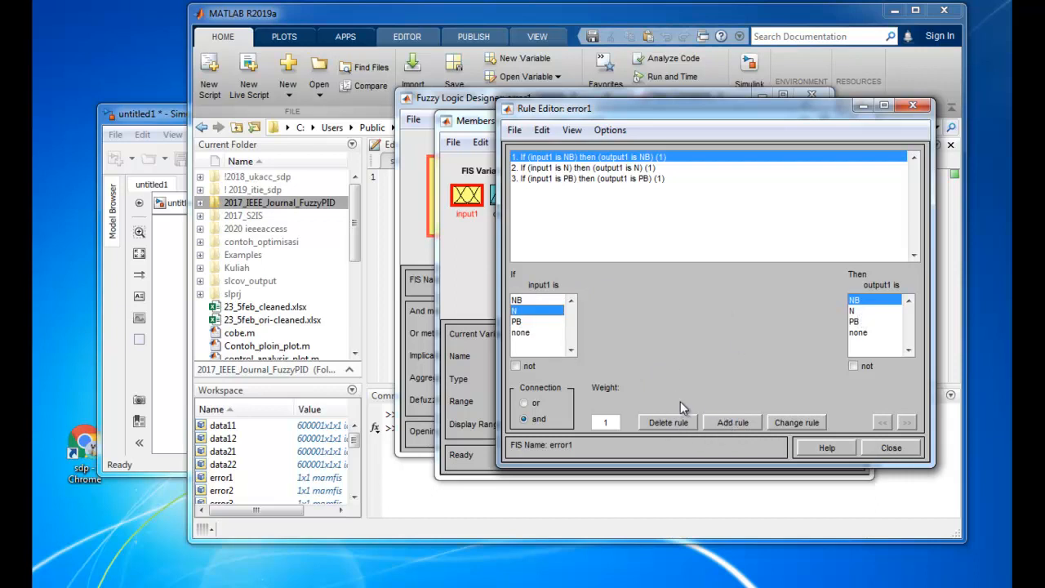
{"action": "left_click", "coordinate": [596, 168]}
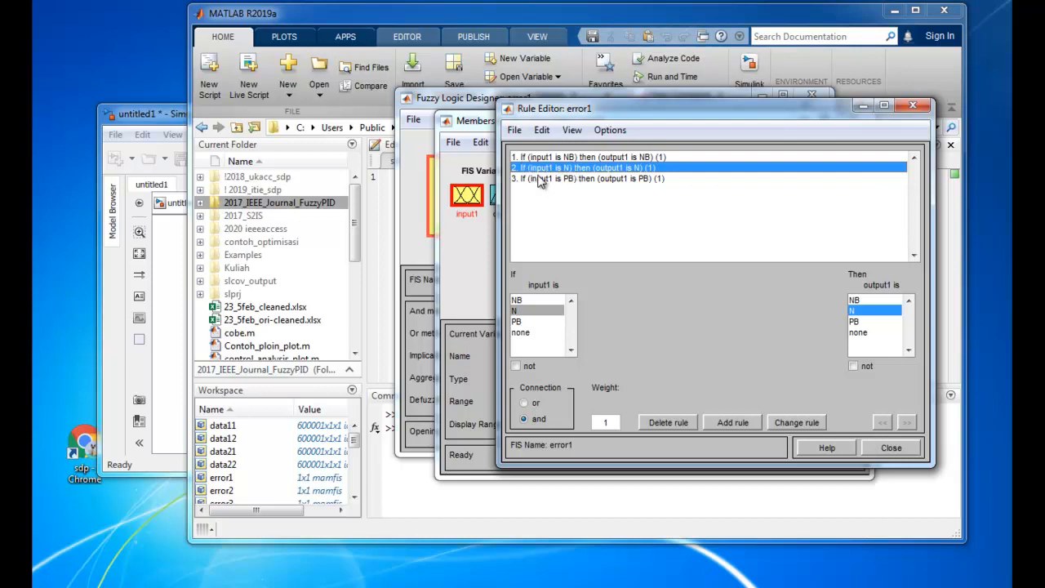
{"action": "left_click", "coordinate": [914, 107]}
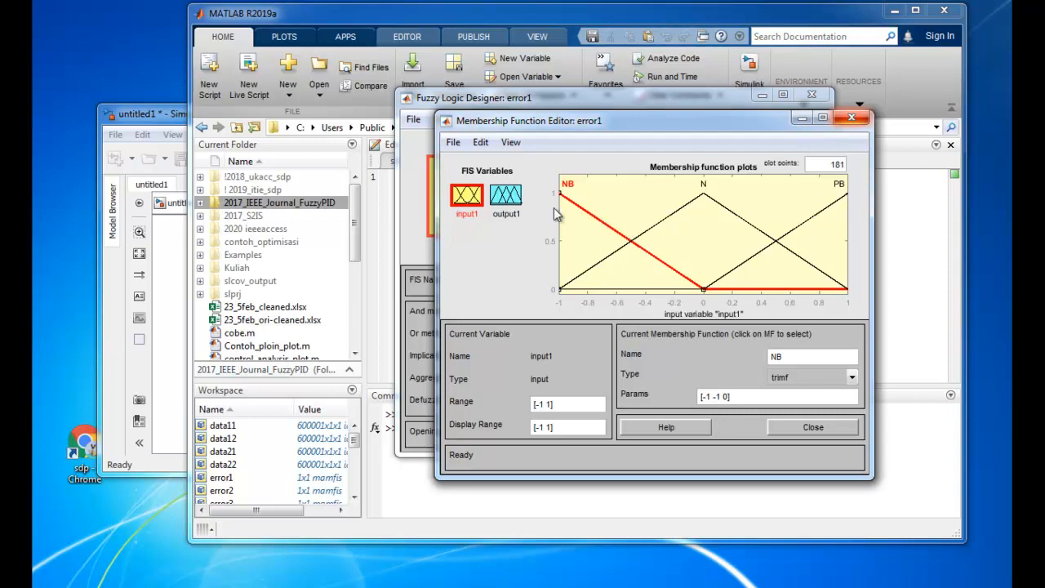
Export the error1 fuzzy system to the workspace as variable error1
{"action": "left_click", "coordinate": [452, 143]}
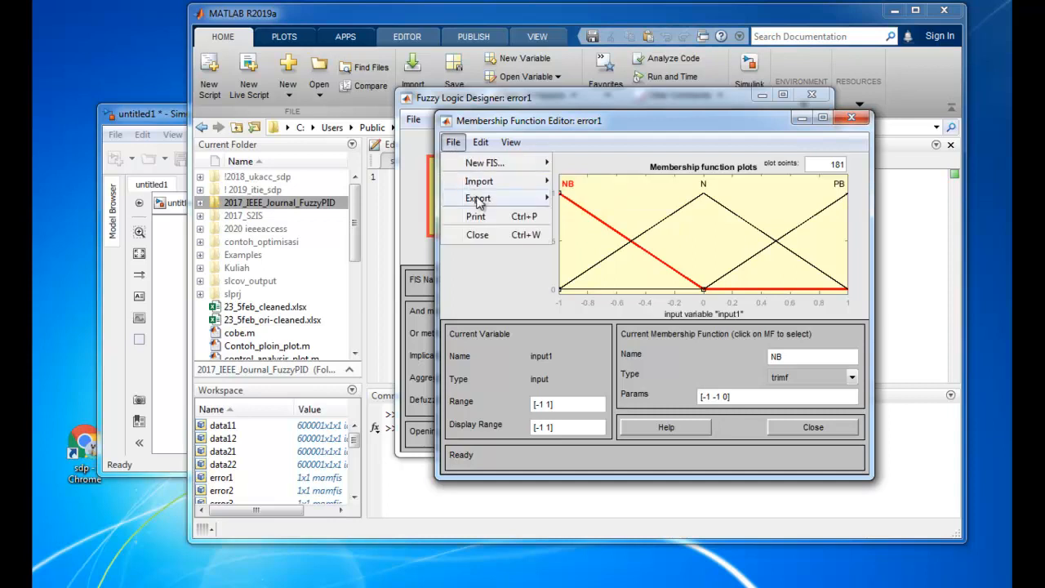
{"action": "mouse_move", "coordinate": [506, 199]}
{"action": "left_click", "coordinate": [590, 199]}
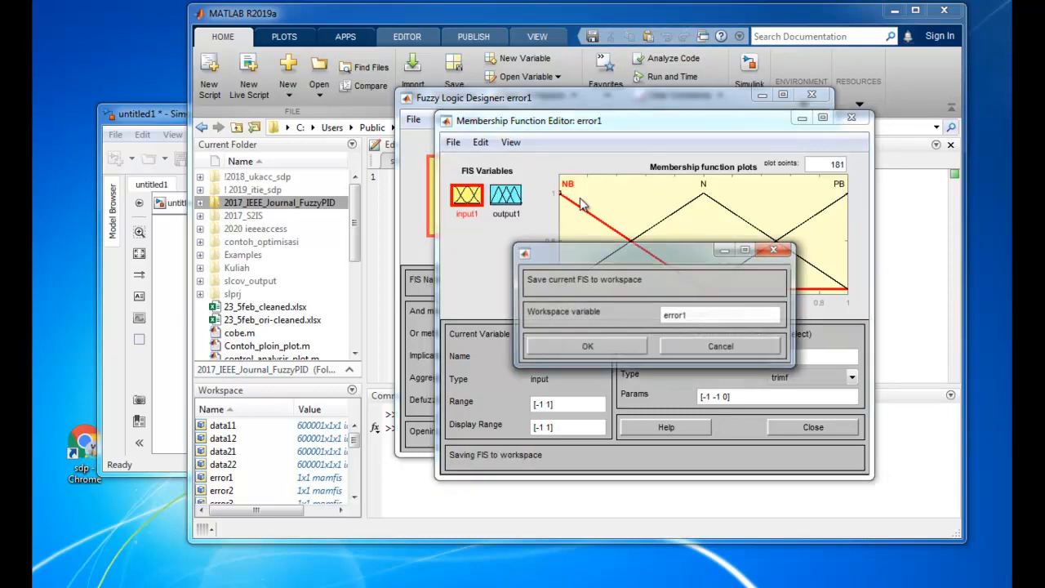
{"action": "left_click", "coordinate": [620, 347]}
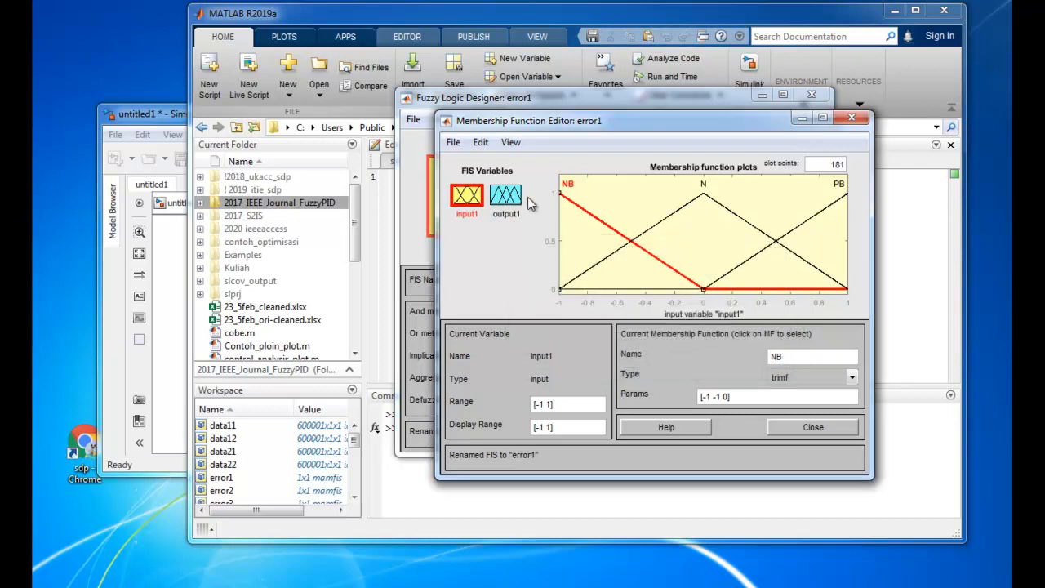
{"action": "left_click", "coordinate": [454, 145]}
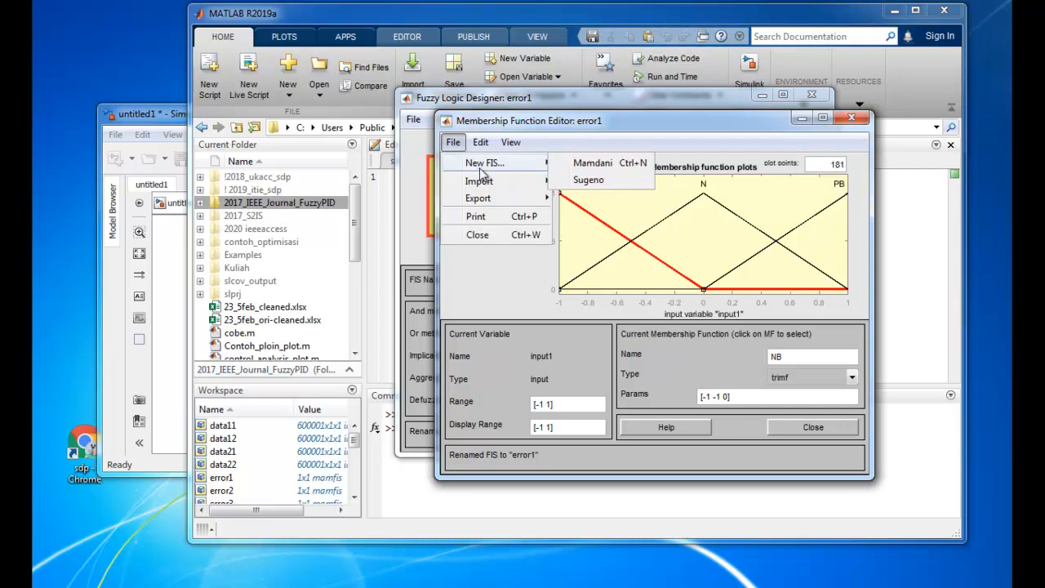
{"action": "mouse_move", "coordinate": [484, 181]}
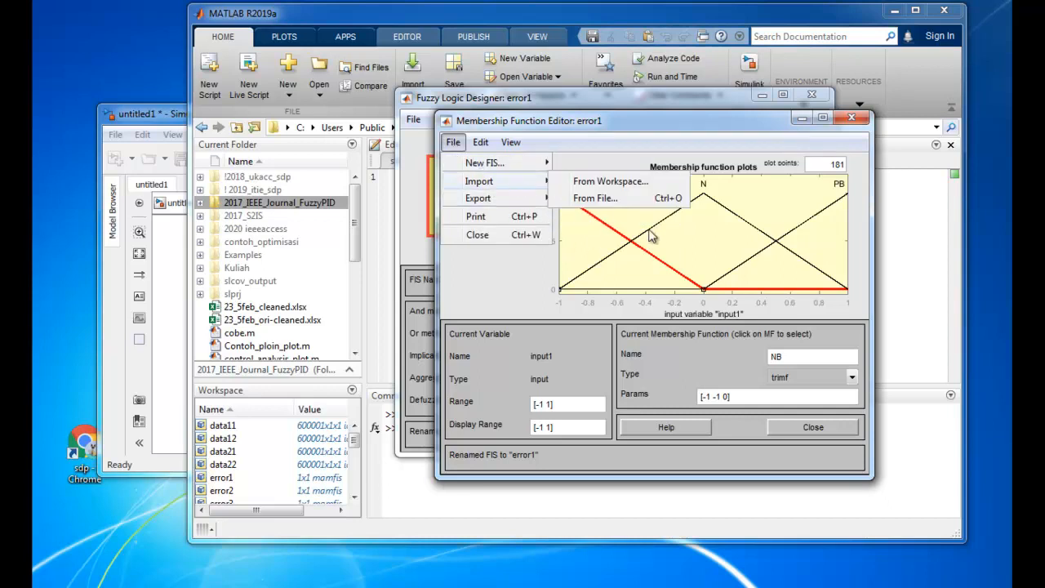
{"action": "left_click", "coordinate": [552, 182]}
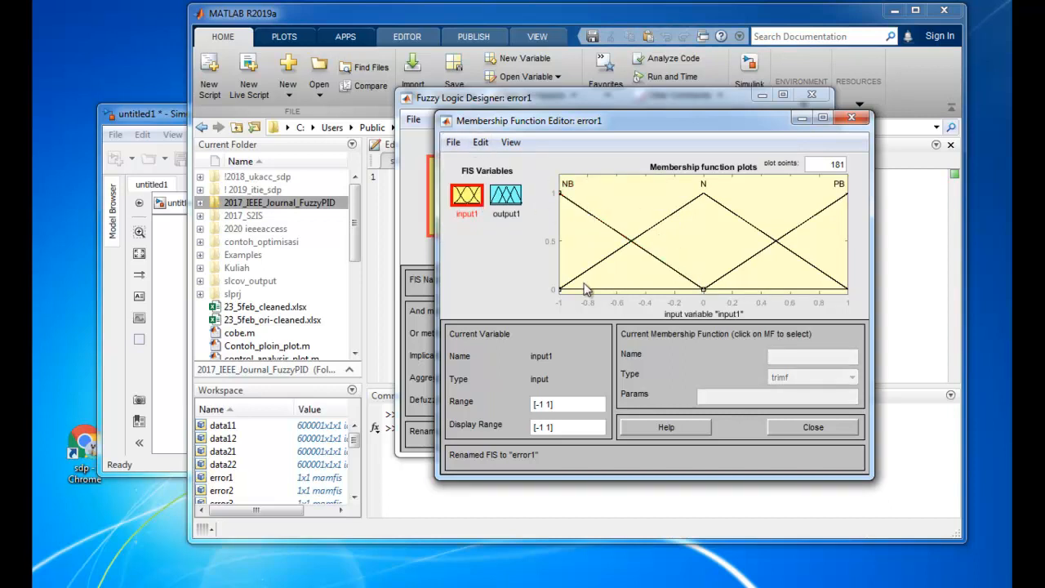
Import the fuzzy system file error2.fis from the Kuliah folder
{"action": "left_click", "coordinate": [454, 143]}
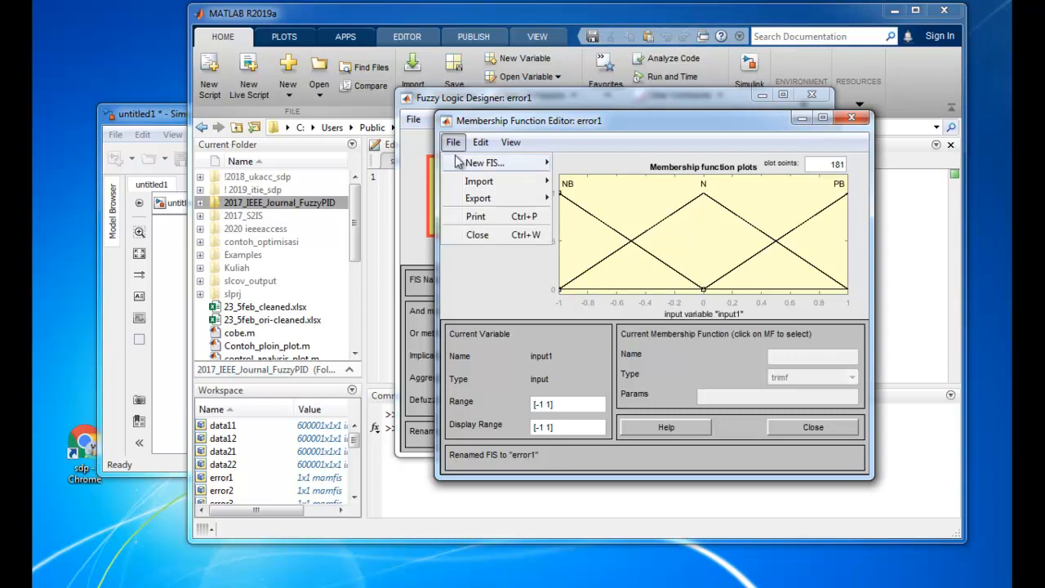
{"action": "mouse_move", "coordinate": [492, 181]}
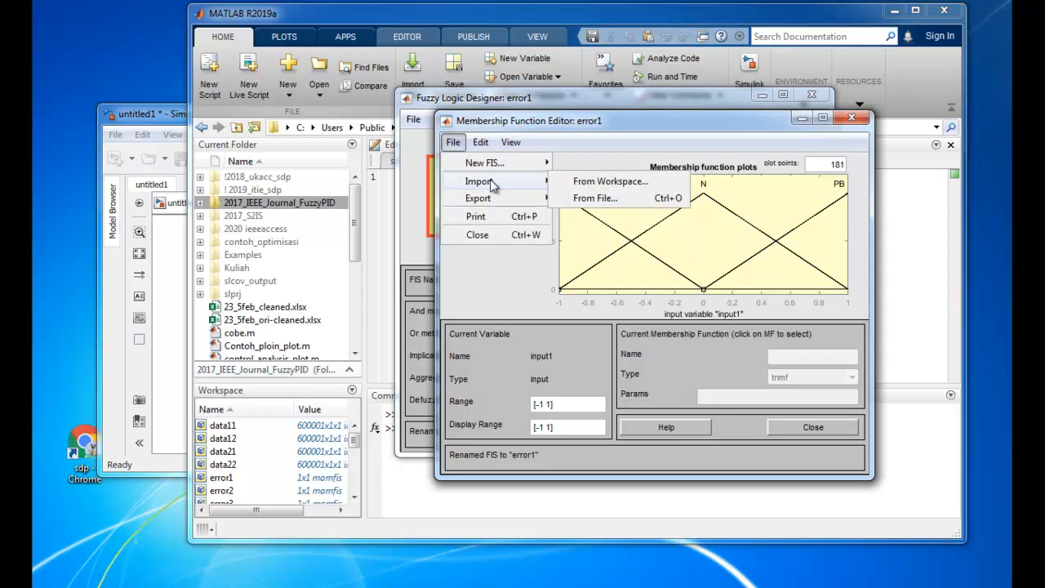
{"action": "left_click", "coordinate": [595, 199]}
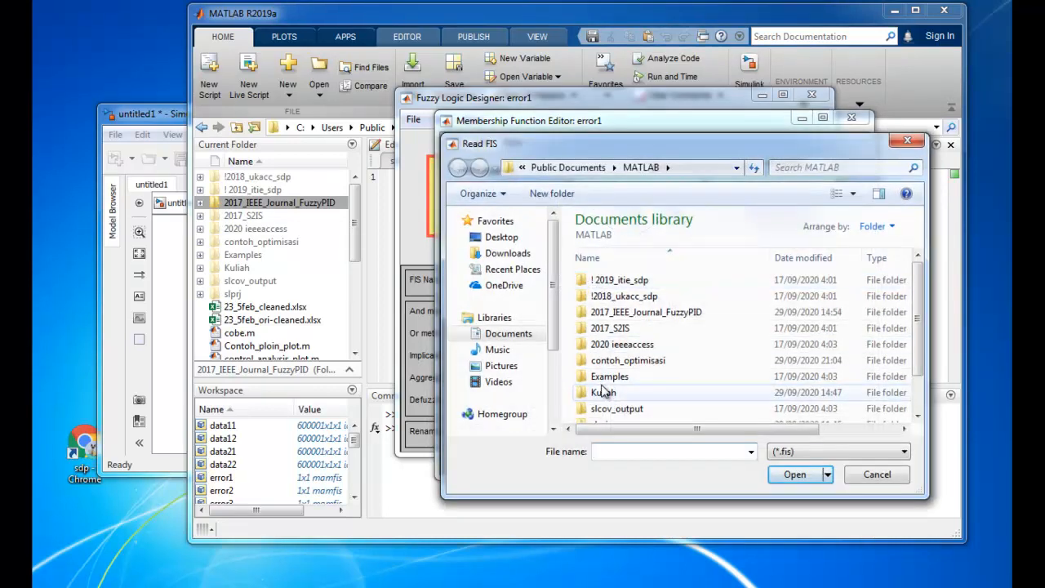
{"action": "double_click", "coordinate": [604, 392]}
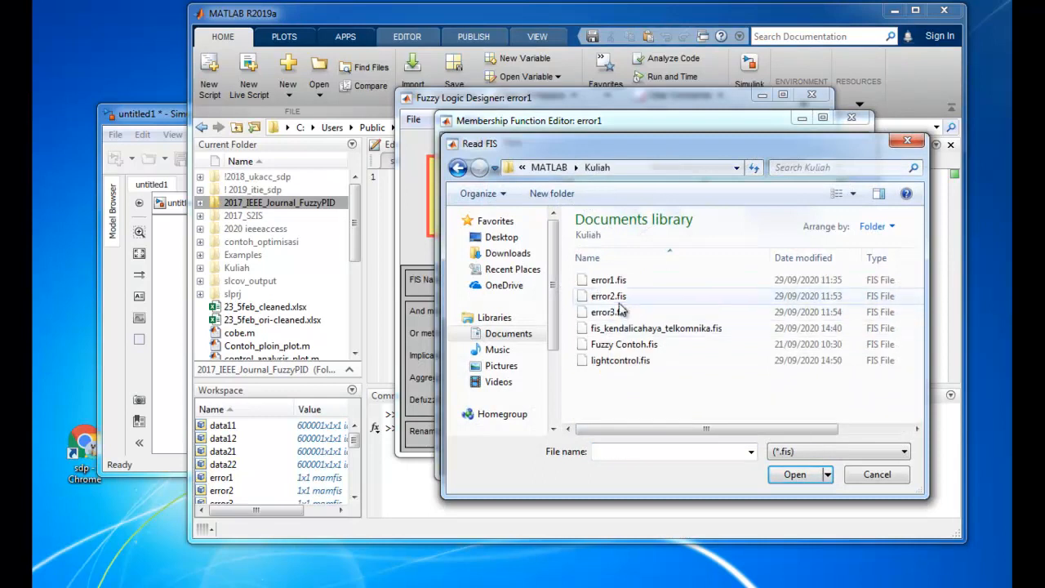
{"action": "double_click", "coordinate": [619, 312]}
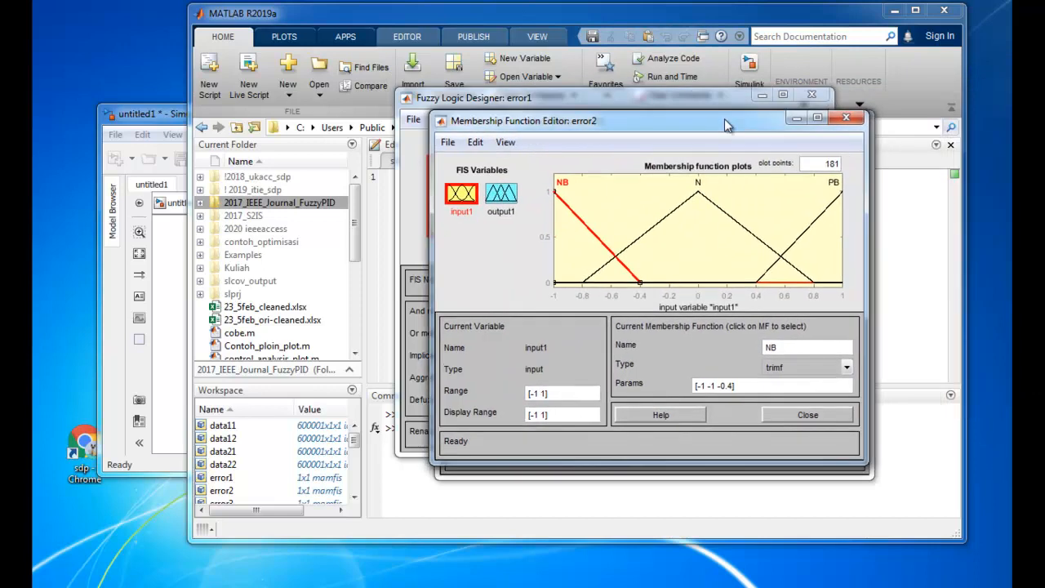
Move the error2 Membership Function Editor below the error1 plot and compare their input1 membership functions
{"action": "left_click_drag", "start_coordinate": [592, 118], "coordinate": [654, 311]}
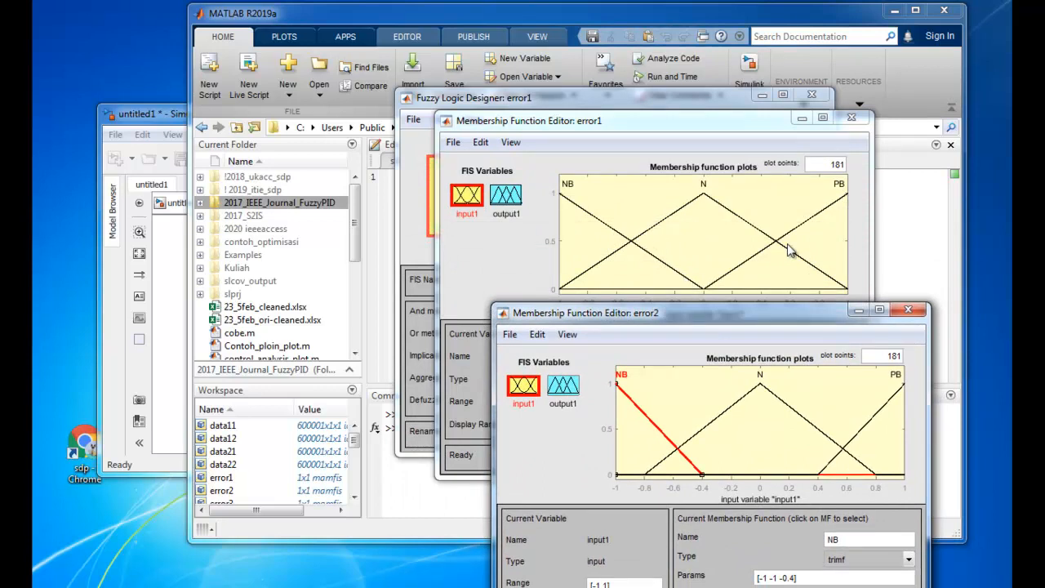
{"action": "mouse_move", "coordinate": [739, 312]}
{"action": "left_mouse_down"}
{"action": "mouse_move", "coordinate": [745, 301]}
{"action": "mouse_move", "coordinate": [738, 313]}
{"action": "left_mouse_up"}
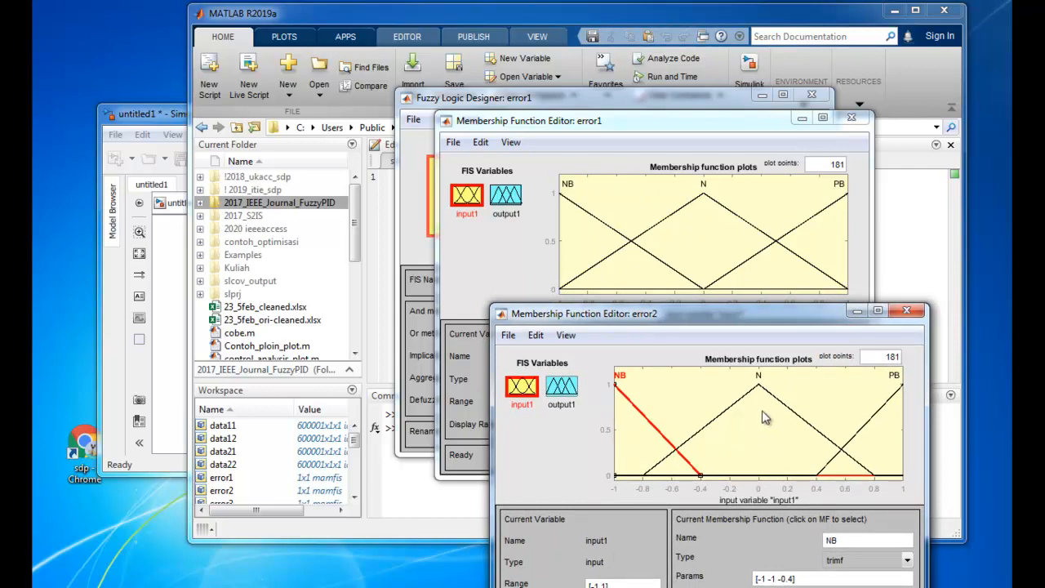
{"action": "left_click", "coordinate": [743, 438]}
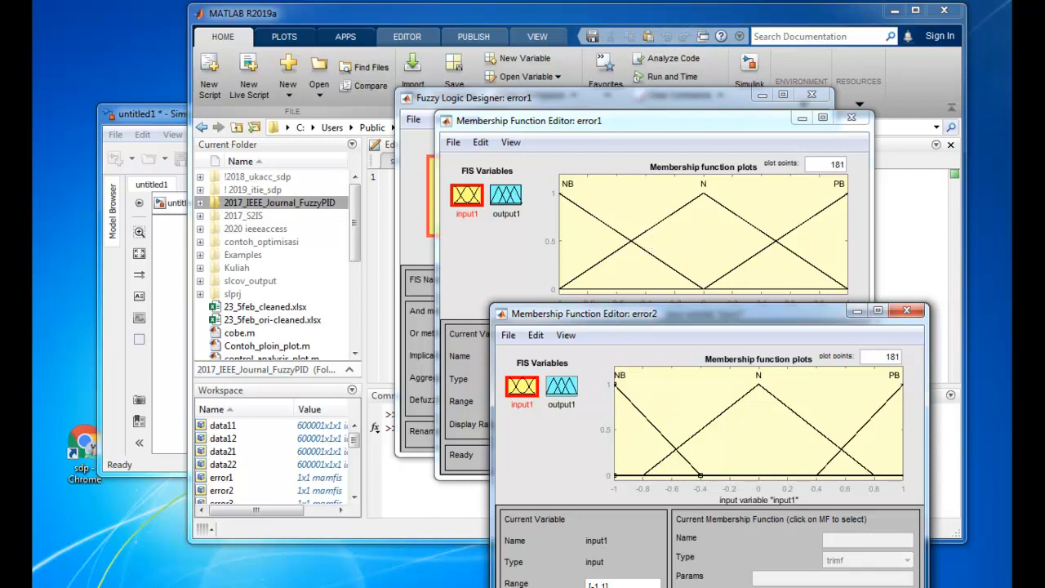
{"action": "left_click", "coordinate": [508, 335]}
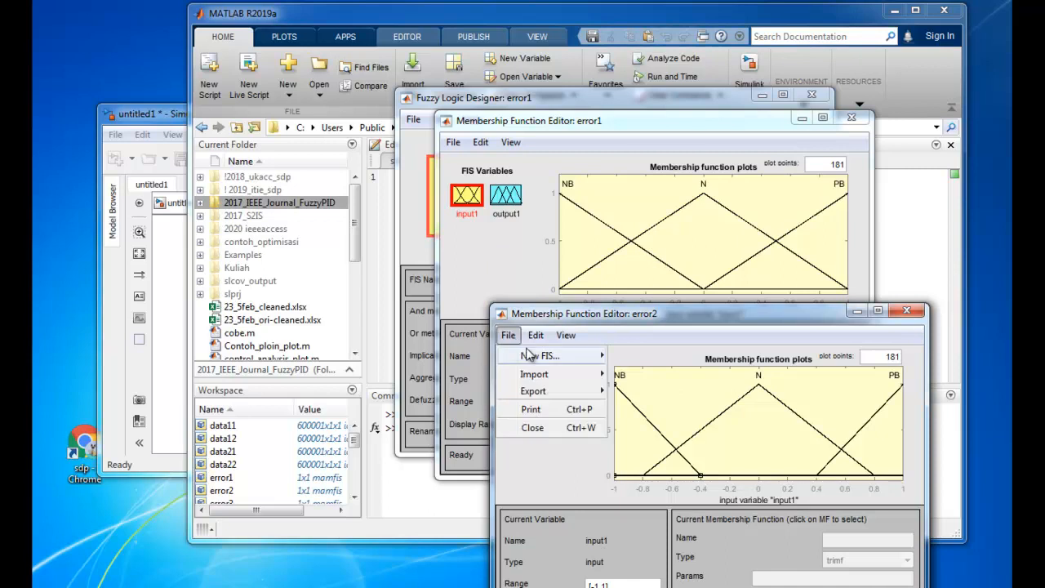
{"action": "mouse_move", "coordinate": [546, 376]}
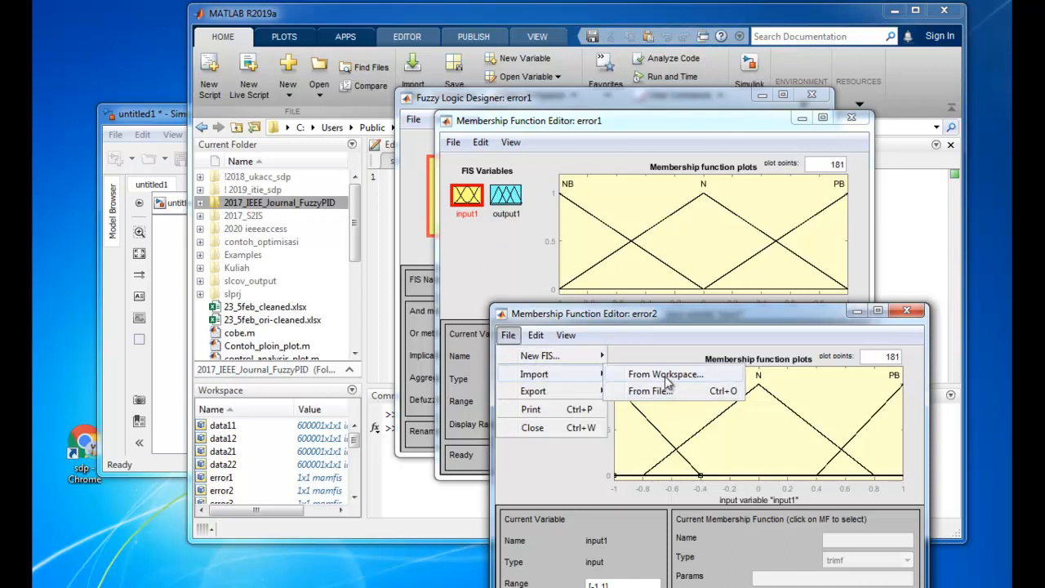
{"action": "left_click", "coordinate": [483, 279]}
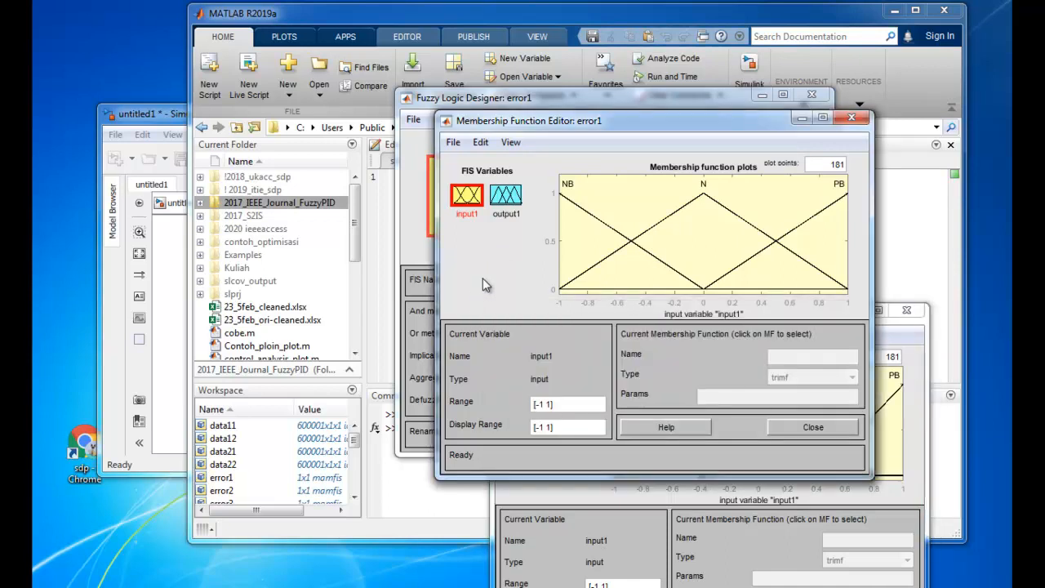
{"action": "left_click", "coordinate": [921, 344]}
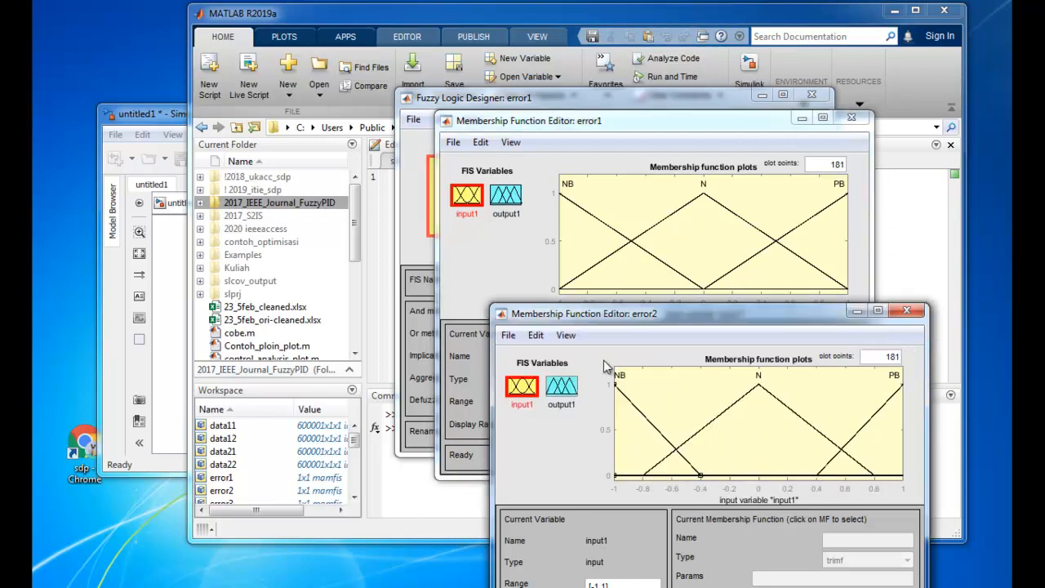
Export the error2 fuzzy system to the workspace as variable error2
{"action": "left_click", "coordinate": [511, 337]}
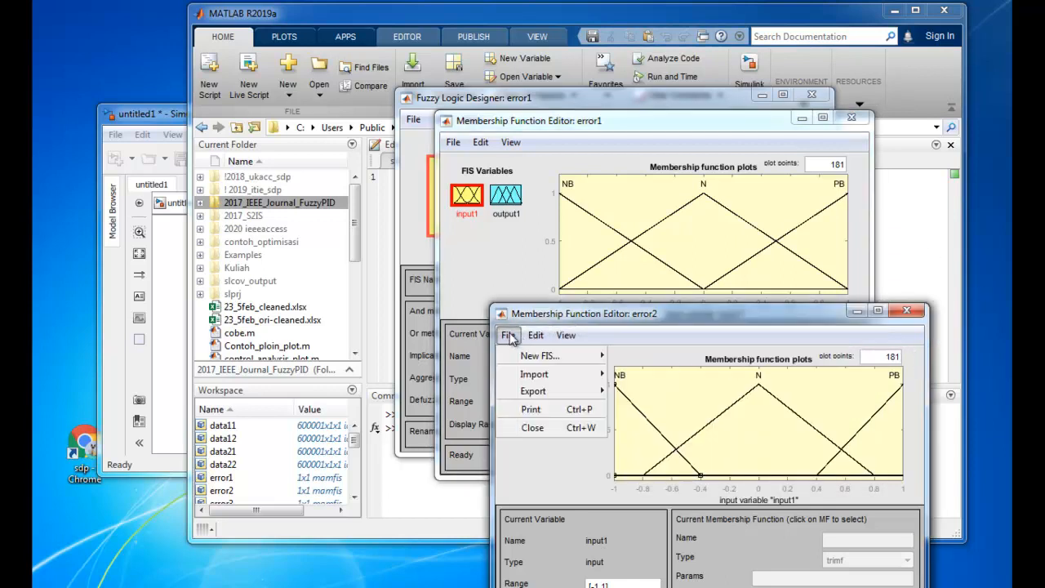
{"action": "mouse_move", "coordinate": [565, 395]}
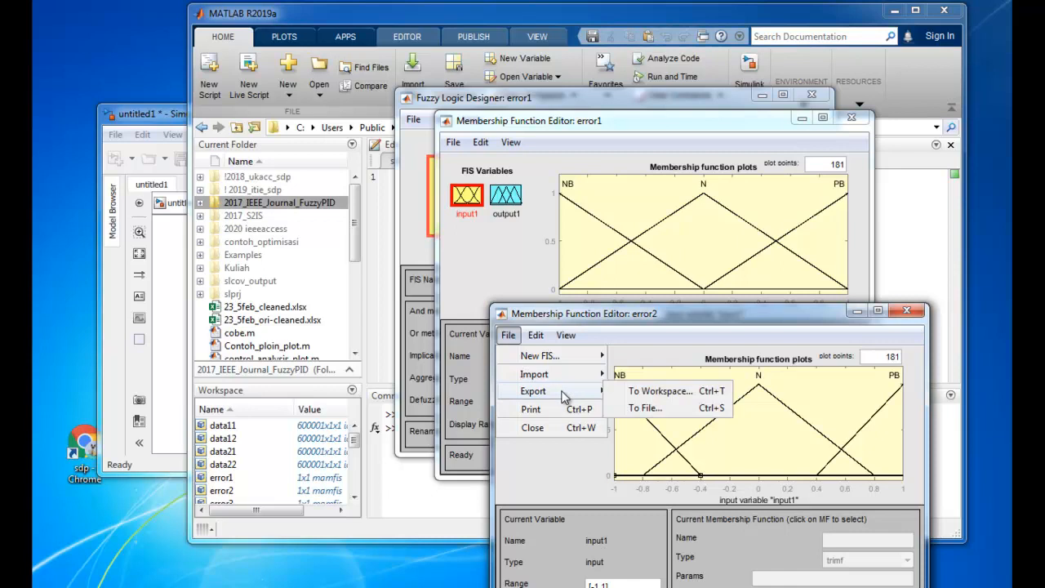
{"action": "left_click", "coordinate": [630, 394]}
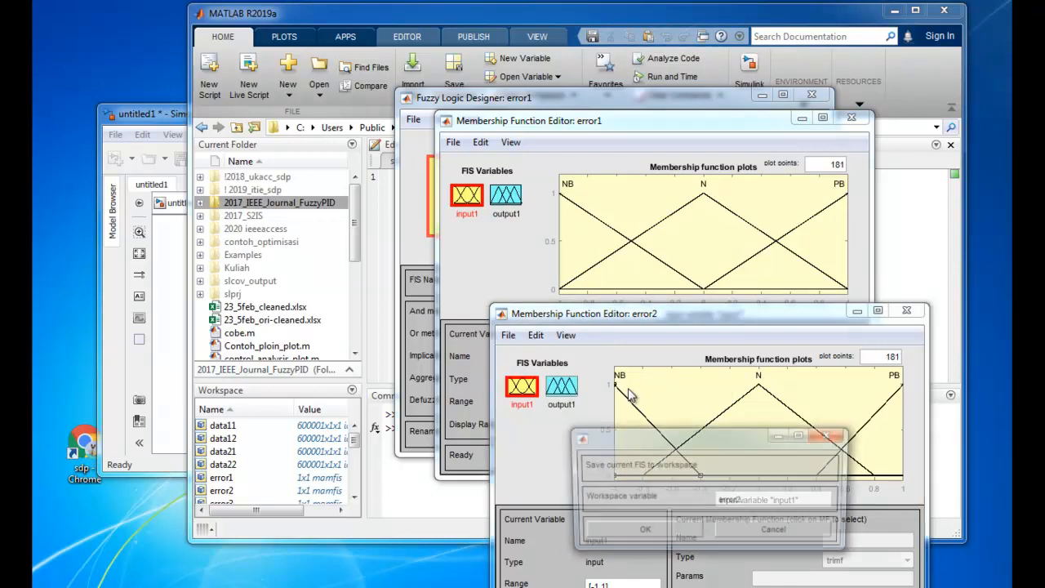
{"action": "left_click", "coordinate": [642, 532]}
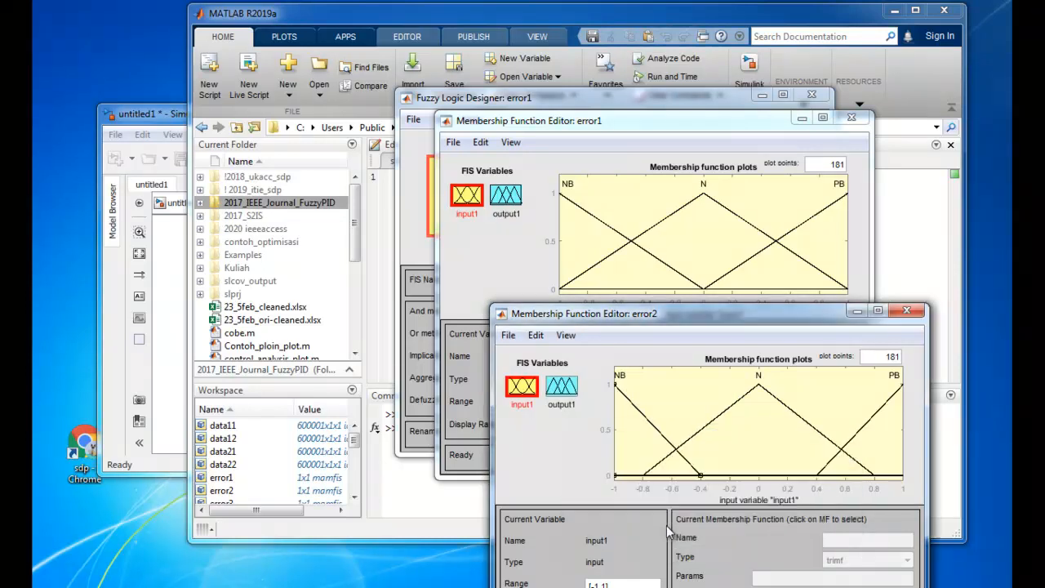
Import the fuzzy system file error3.fis from the Kuliah folder
{"action": "left_click", "coordinate": [453, 142]}
{"action": "mouse_move", "coordinate": [490, 181]}
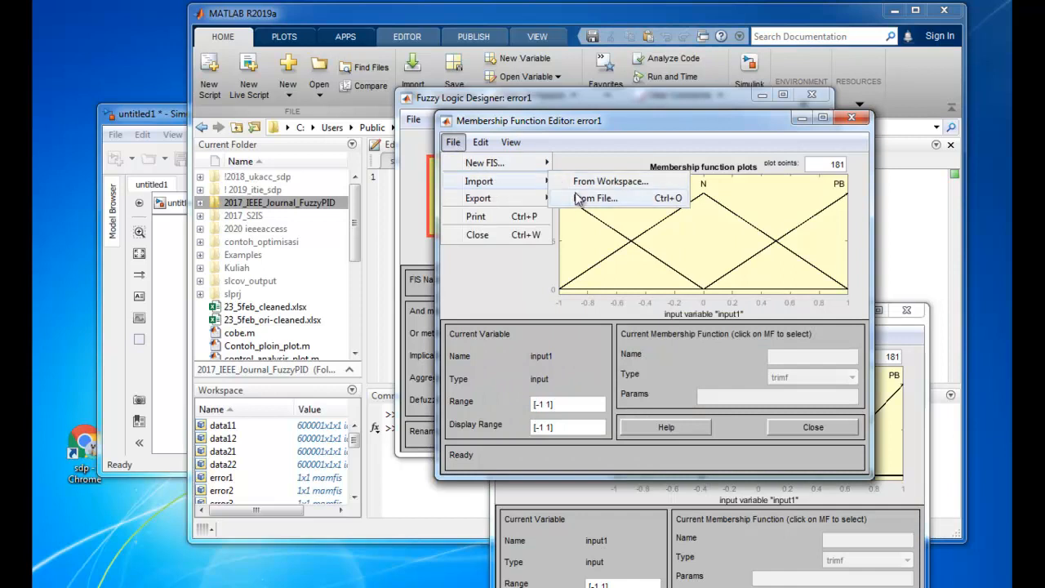
{"action": "left_click", "coordinate": [580, 199]}
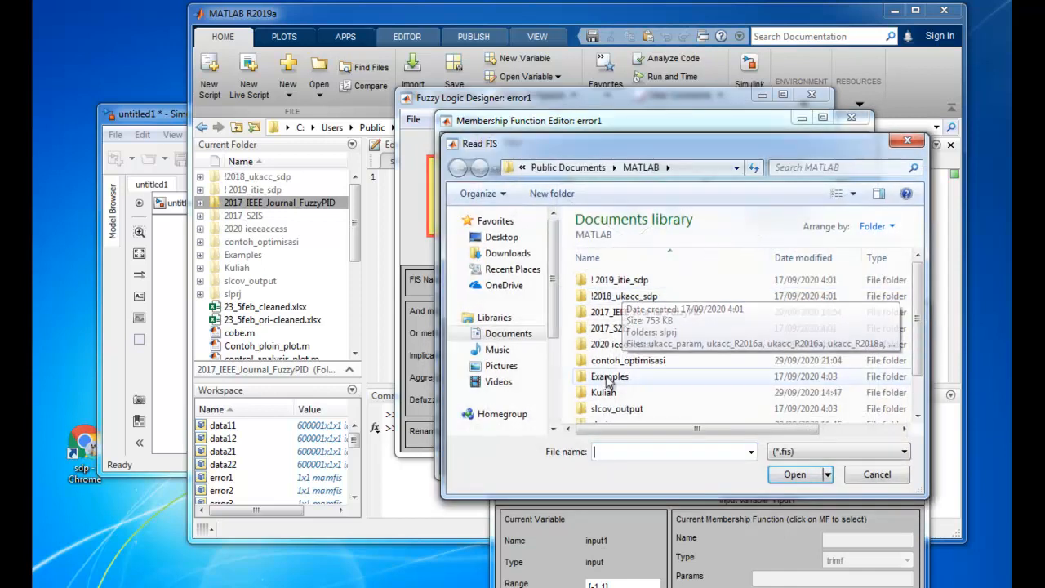
{"action": "double_click", "coordinate": [614, 397]}
{"action": "double_click", "coordinate": [621, 314]}
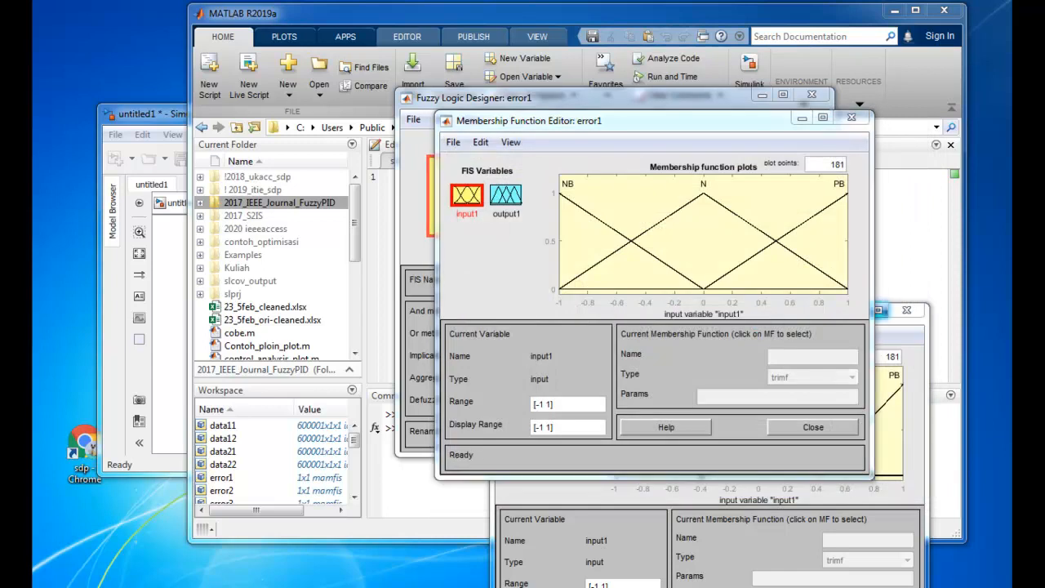
Bring the error3 Membership Function Editor into view, move it clear of the error1 plot, and compare their input1 membership functions
{"action": "left_click_drag", "start_coordinate": [1044, 78], "coordinate": [592, 142]}
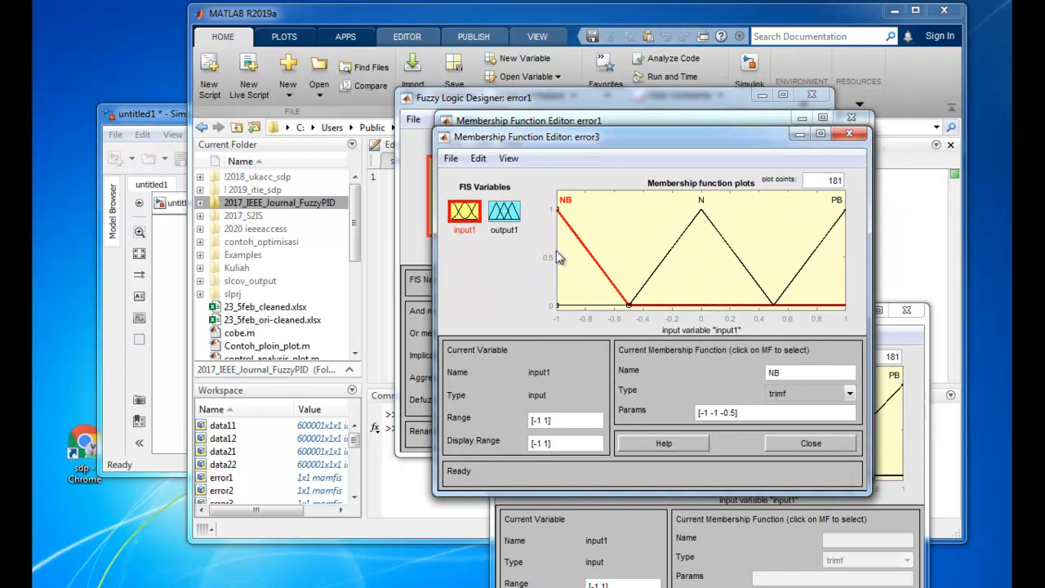
{"action": "left_click", "coordinate": [630, 263]}
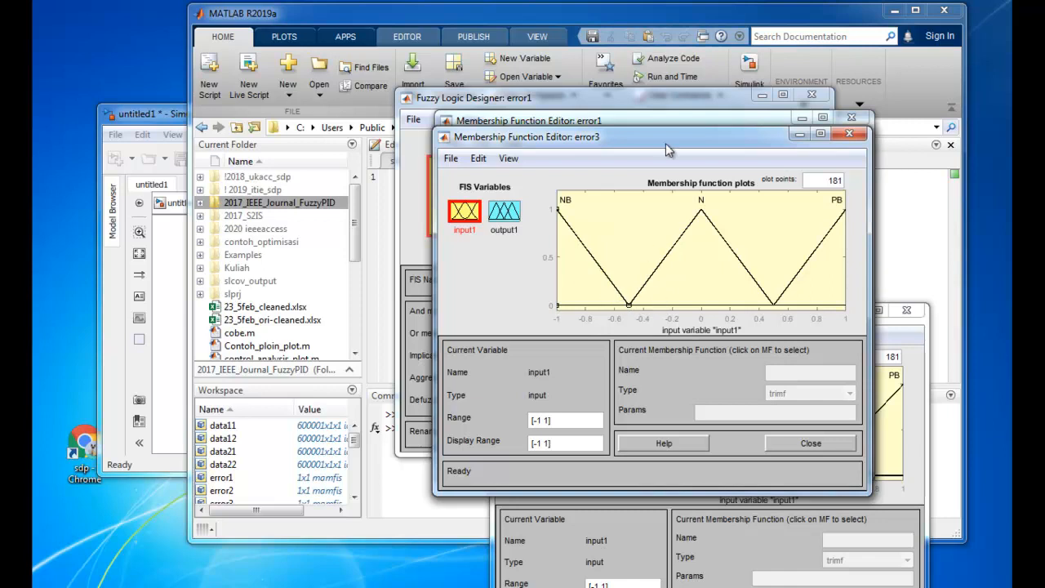
{"action": "left_click_drag", "start_coordinate": [665, 140], "coordinate": [700, 183]}
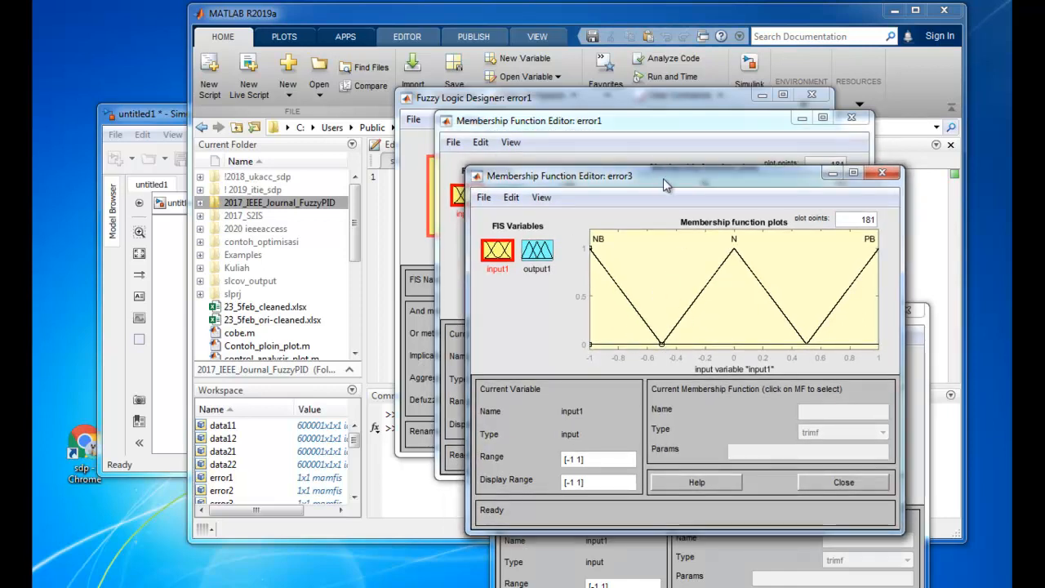
{"action": "left_click_drag", "start_coordinate": [663, 175], "coordinate": [708, 276]}
{"action": "left_click", "coordinate": [615, 122]}
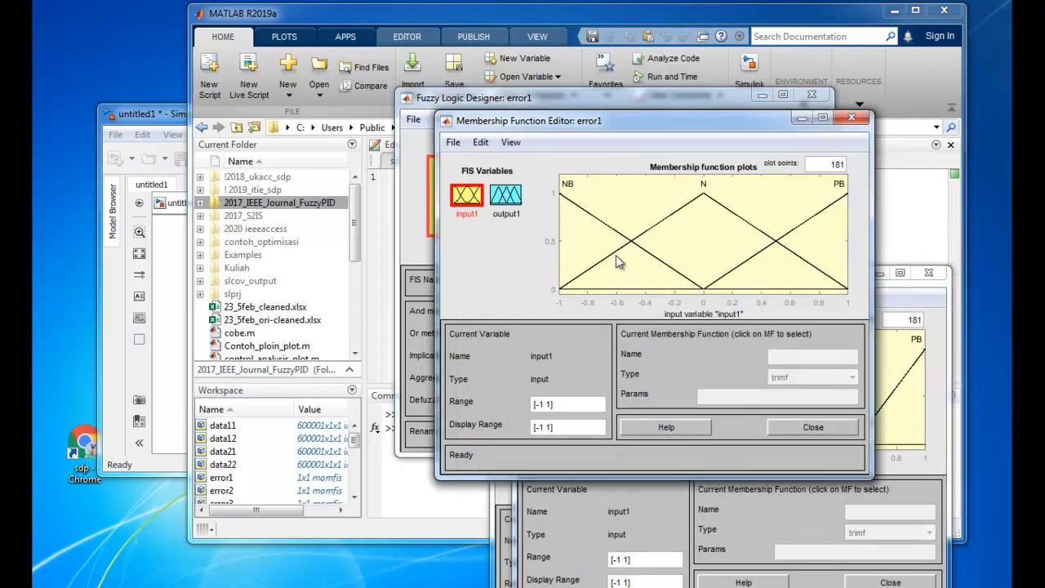
{"action": "left_click", "coordinate": [921, 375]}
{"action": "left_click", "coordinate": [716, 245]}
Move the error1 Membership Function Editor aside and close the error1 Fuzzy Logic Designer window
{"action": "left_click_drag", "start_coordinate": [582, 123], "coordinate": [633, 173]}
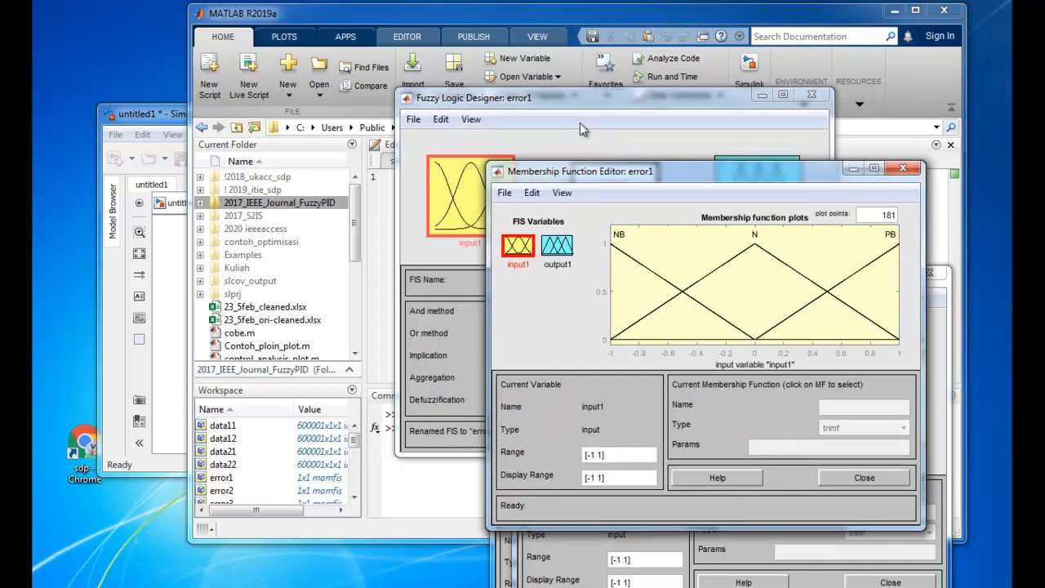
{"action": "left_click_drag", "start_coordinate": [565, 93], "coordinate": [513, 264]}
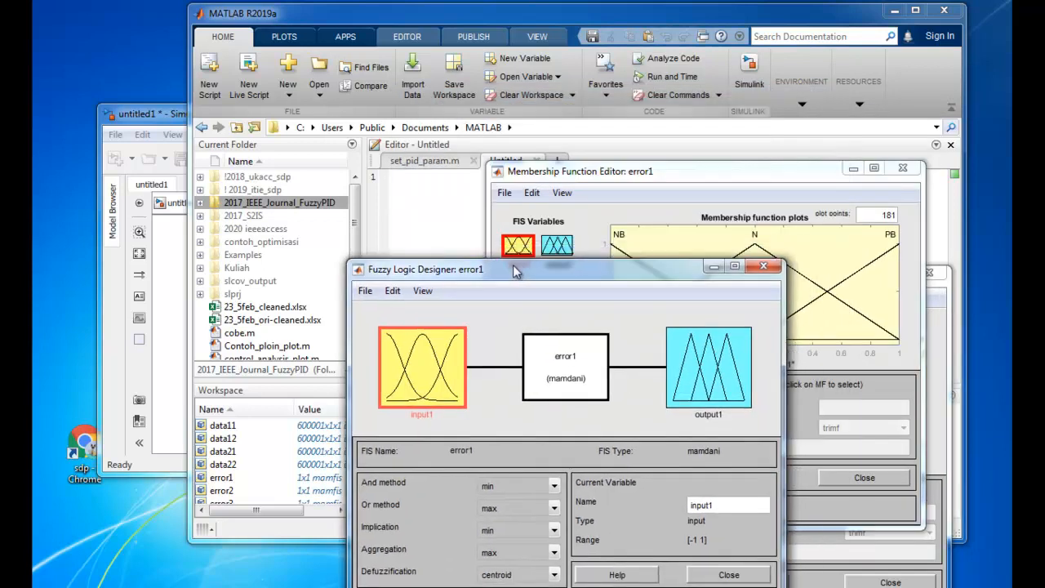
{"action": "left_click", "coordinate": [762, 267]}
Arrange the error1, error2 and error3 Membership Function Editors across the screen for comparing their input1 plots, with error3 in front
{"action": "left_click_drag", "start_coordinate": [749, 178], "coordinate": [470, 209]}
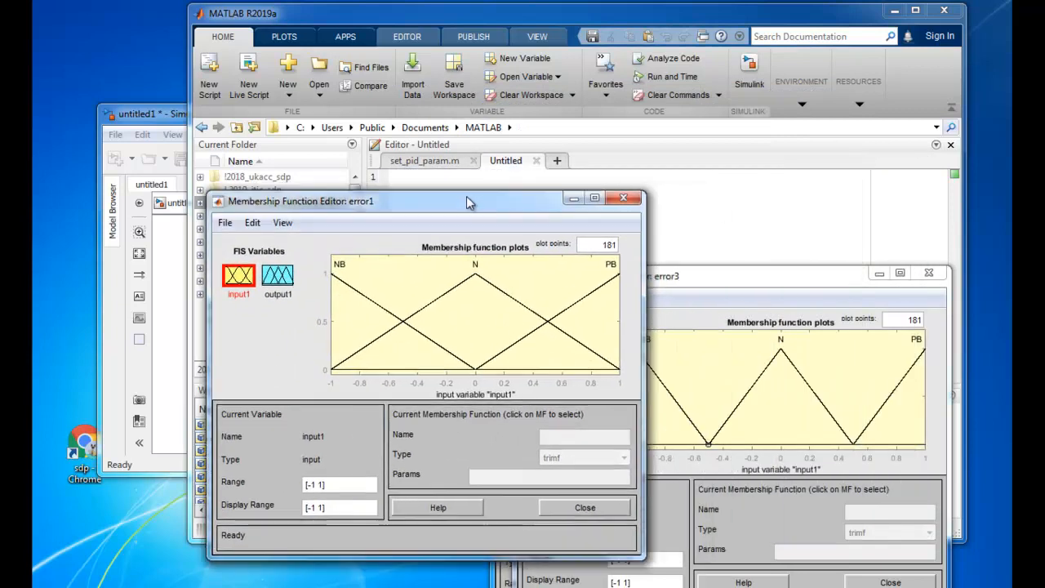
{"action": "left_click_drag", "start_coordinate": [824, 156], "coordinate": [796, 72]}
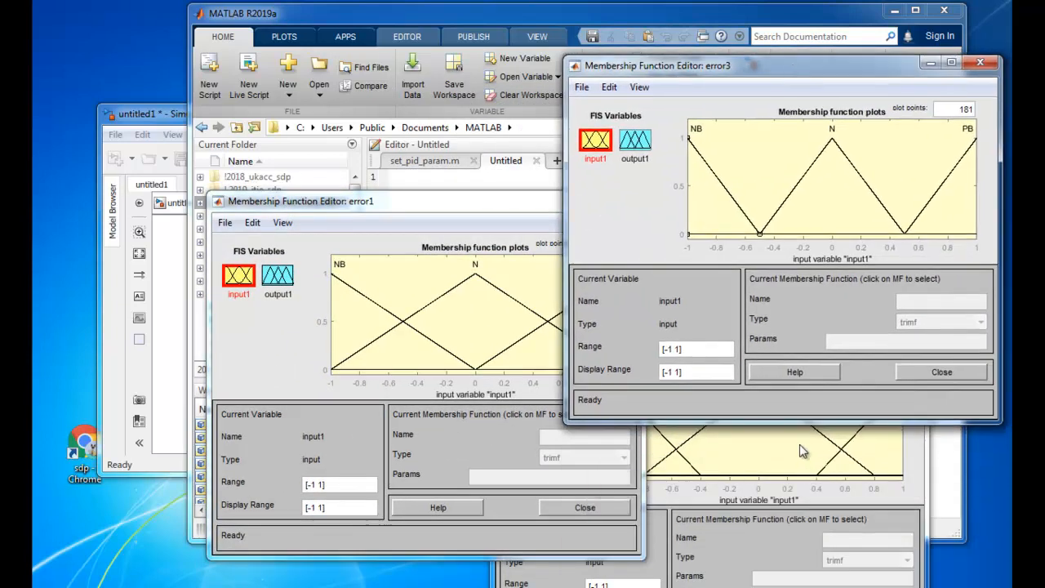
{"action": "left_click", "coordinate": [700, 432]}
{"action": "left_click_drag", "start_coordinate": [687, 313], "coordinate": [675, 195]}
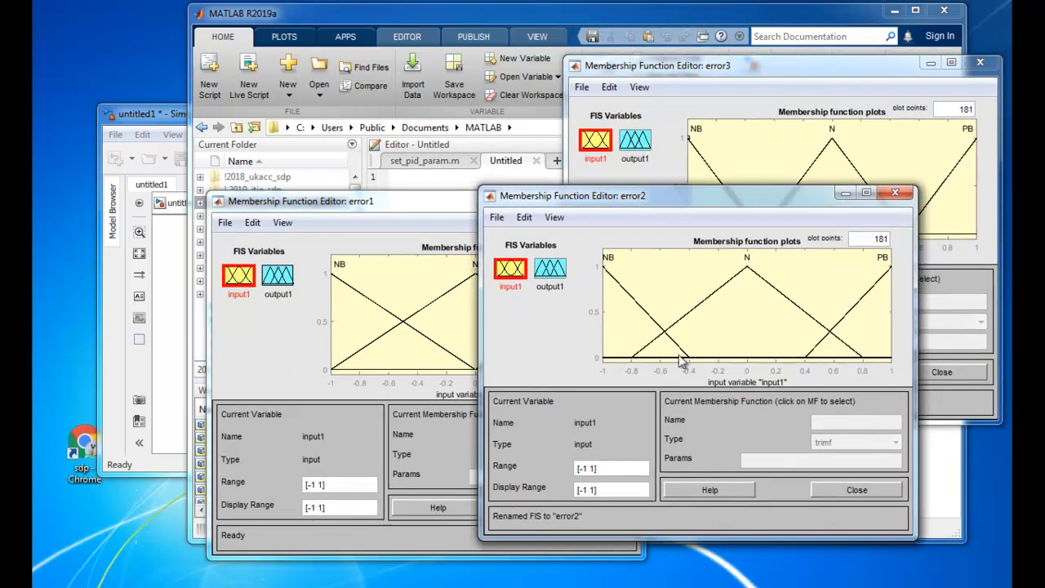
{"action": "left_click", "coordinate": [663, 108]}
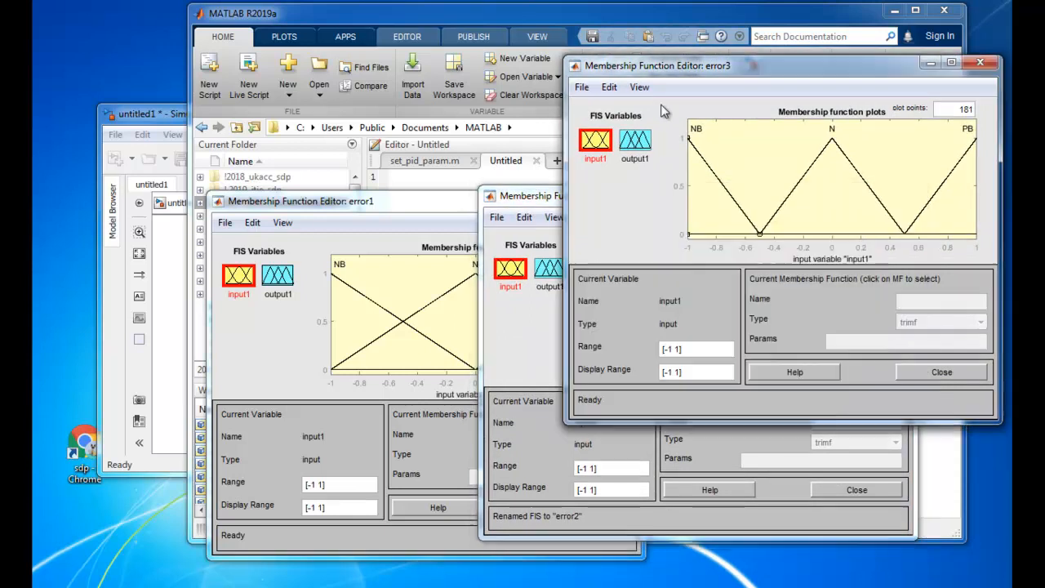
Export the error3 fuzzy system to the workspace under the name error3
{"action": "left_click", "coordinate": [590, 90]}
{"action": "mouse_move", "coordinate": [608, 144]}
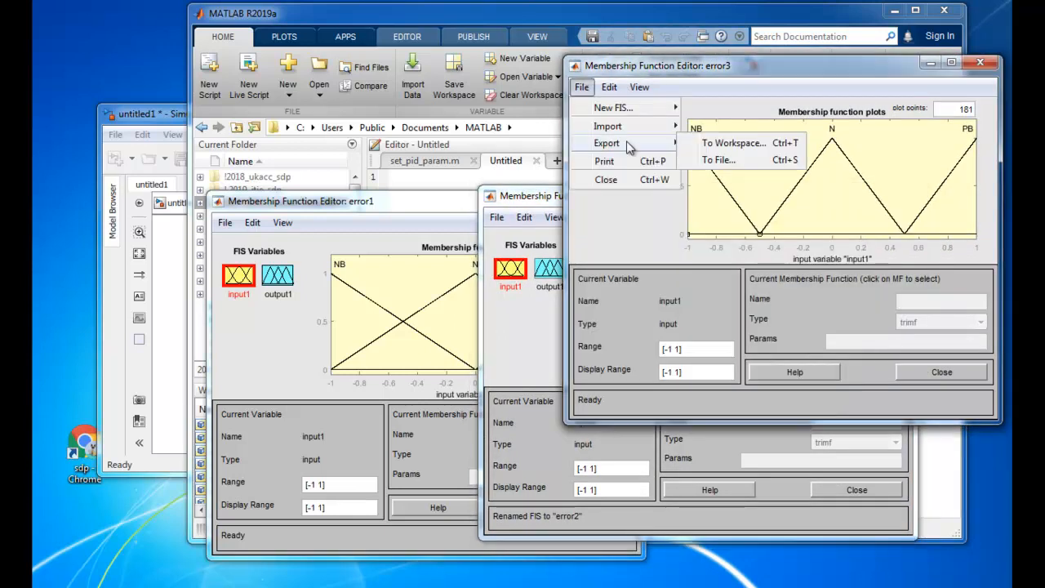
{"action": "left_click", "coordinate": [707, 144]}
{"action": "left_click", "coordinate": [747, 287]}
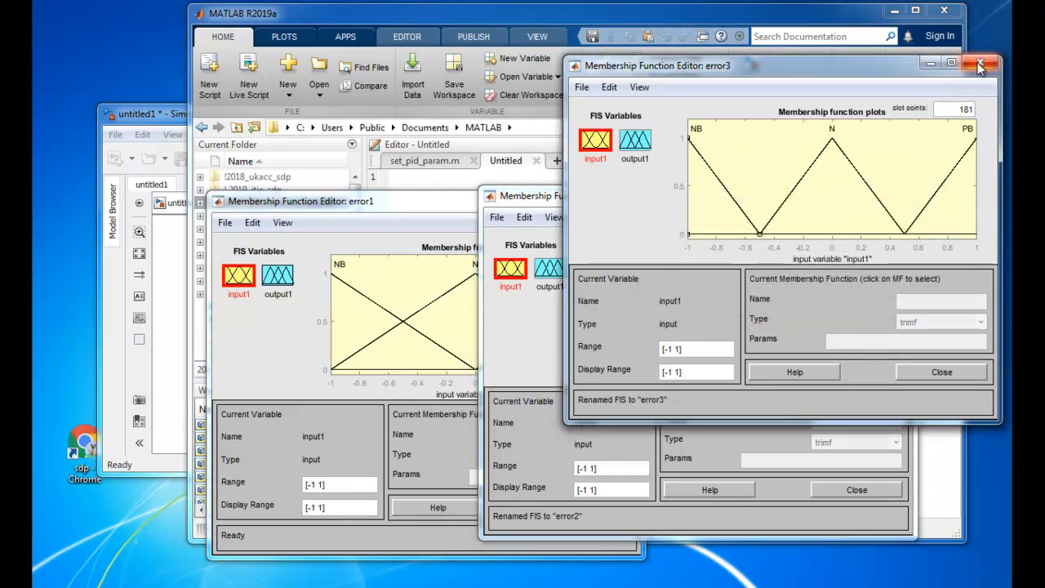
Close the error3, error2 and error1 Membership Function Editors, without saving the changes to error1
{"action": "left_click", "coordinate": [980, 65]}
{"action": "left_click", "coordinate": [896, 193]}
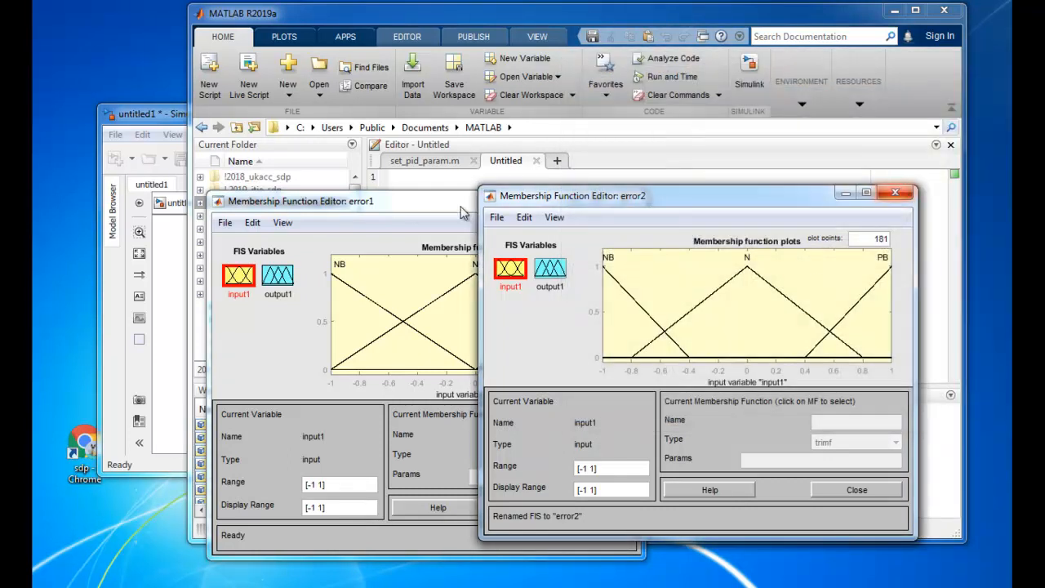
{"action": "left_click", "coordinate": [624, 198]}
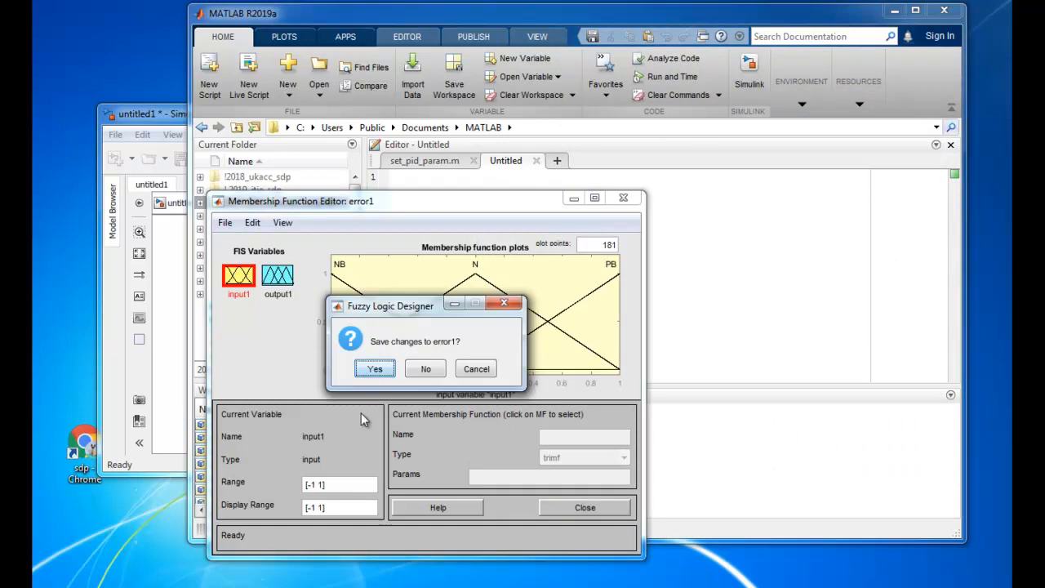
{"action": "left_click", "coordinate": [427, 370]}
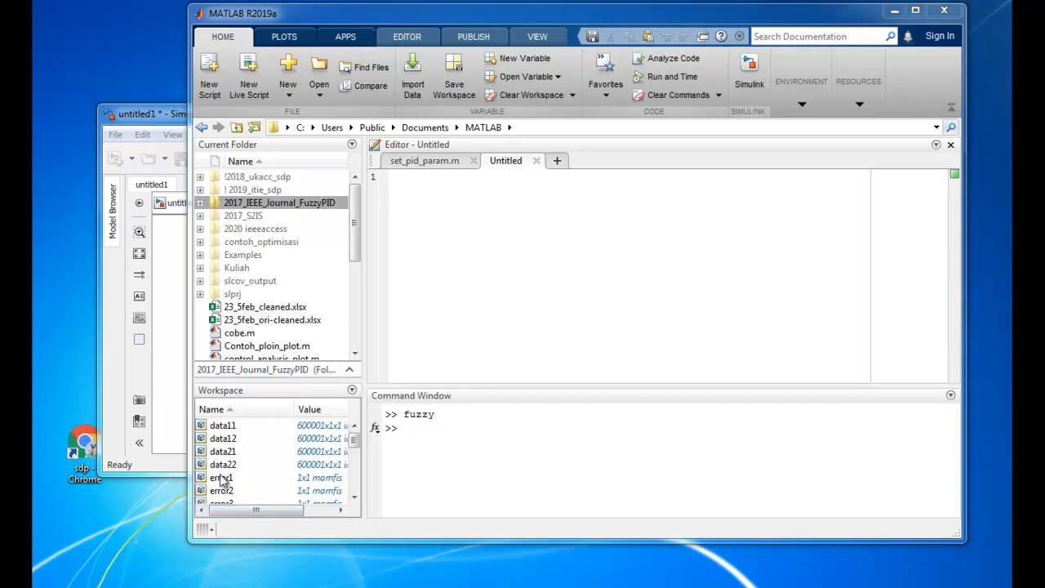
Bring the untitled1 Simulink model forward and add a Fuzzy Logic Controller block with FIS name error1 below the existing blocks
{"action": "left_click_drag", "start_coordinate": [166, 121], "coordinate": [289, 79]}
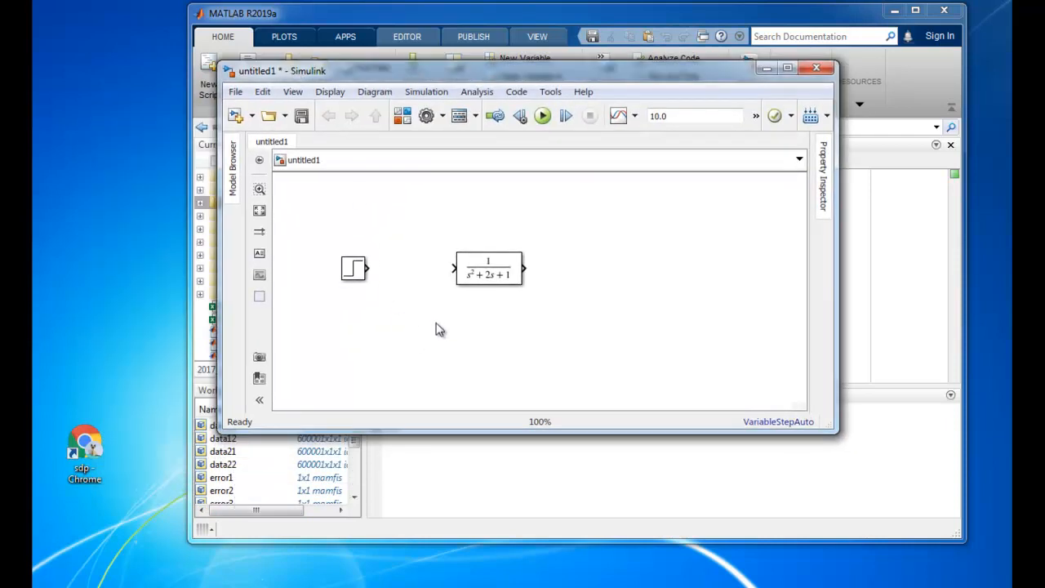
{"action": "type", "text": "fuzz"}
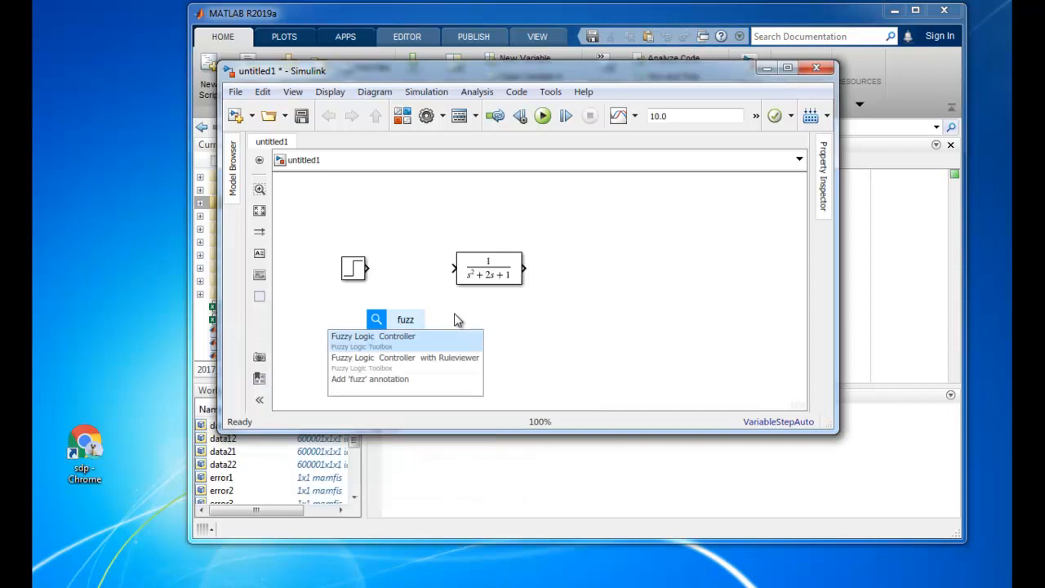
{"action": "left_click", "coordinate": [423, 341]}
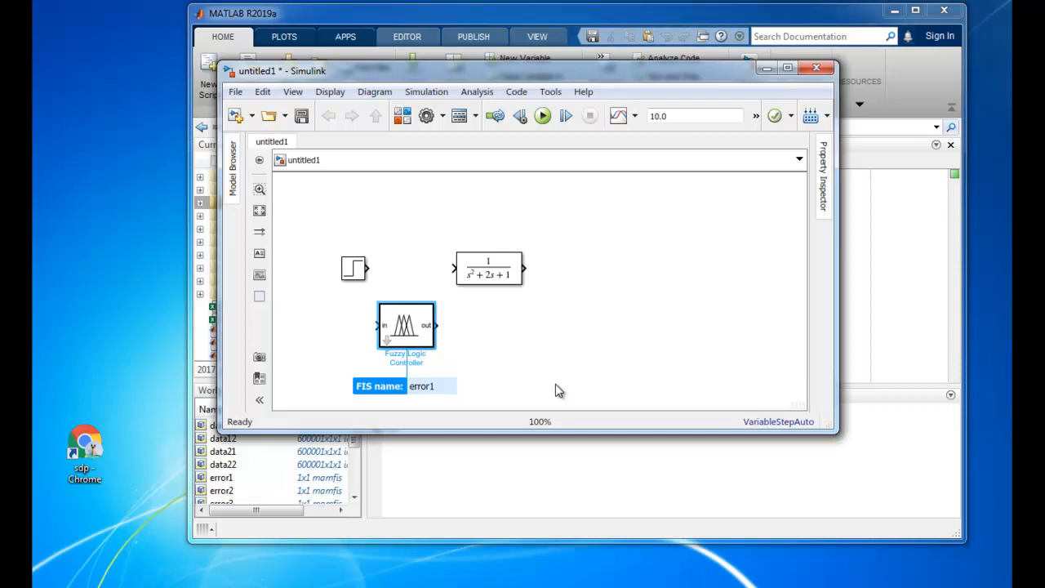
{"action": "left_click", "coordinate": [416, 340]}
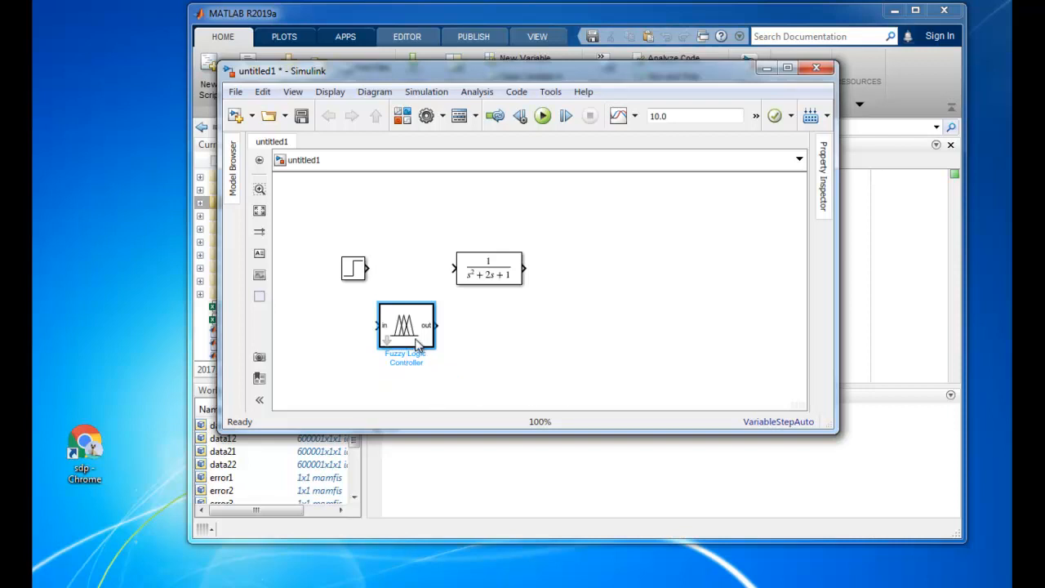
Check the FIS name in the Fuzzy Logic Controller's block parameters and accept them
{"action": "double_click", "coordinate": [420, 342]}
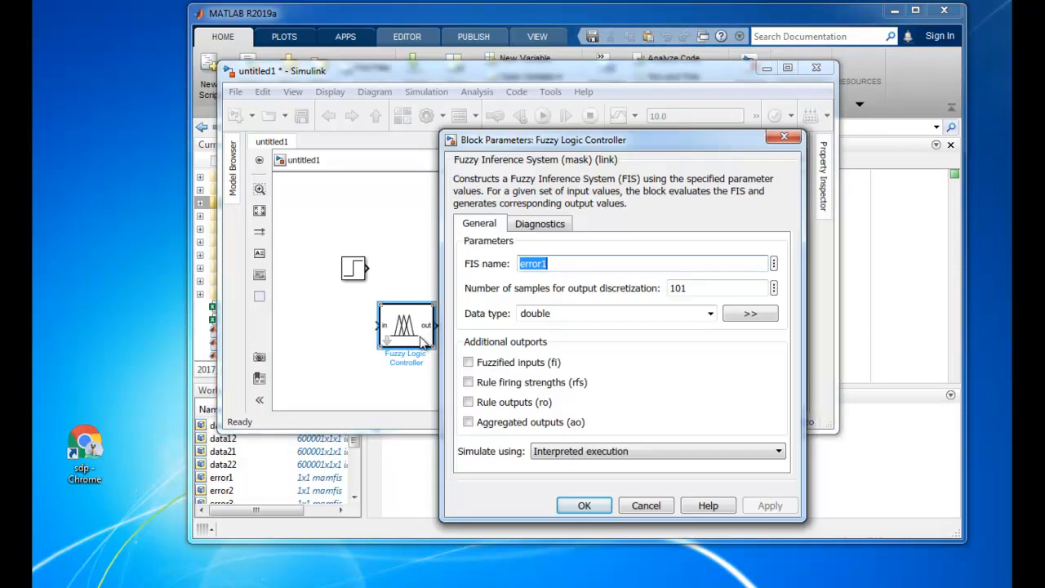
{"action": "left_click", "coordinate": [637, 260]}
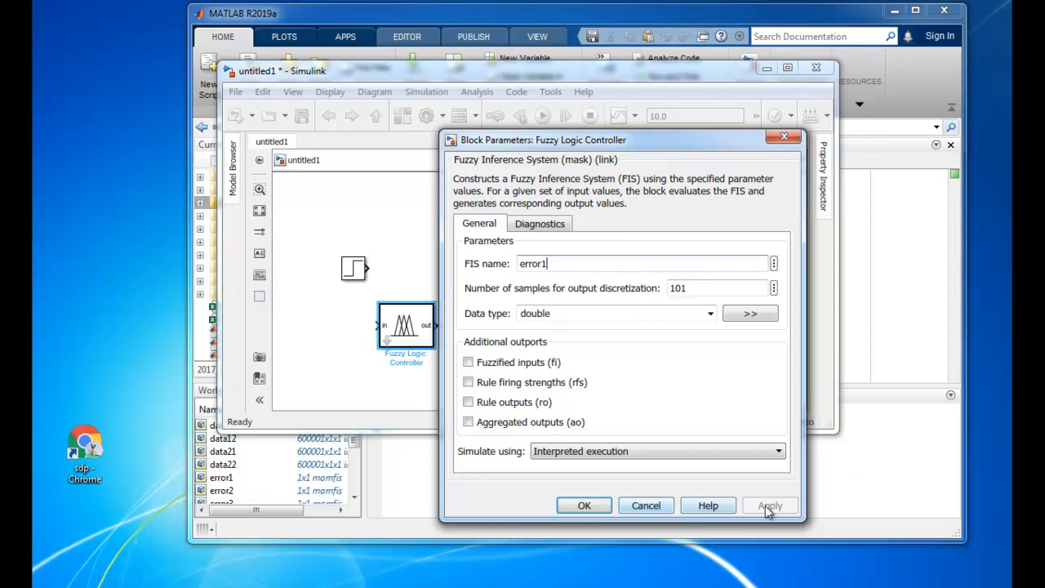
{"action": "double_click", "coordinate": [554, 263]}
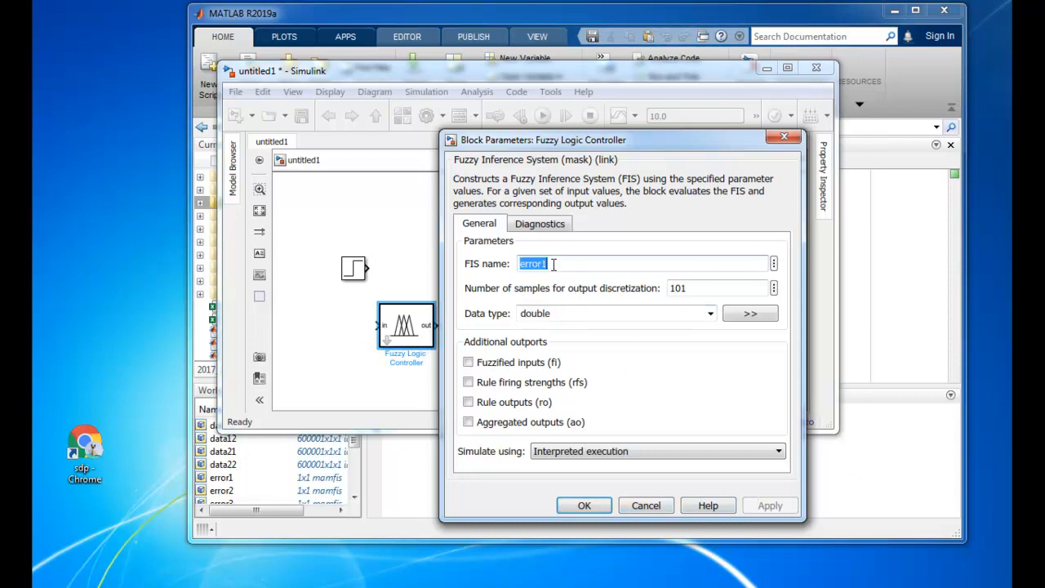
{"action": "left_click", "coordinate": [558, 264]}
{"action": "left_click", "coordinate": [584, 506]}
Place the Fuzzy Logic Controller between the Step and Transfer Fcn blocks and connect its output to the transfer function
{"action": "left_click_drag", "start_coordinate": [411, 330], "coordinate": [425, 258]}
{"action": "left_click_drag", "start_coordinate": [488, 274], "coordinate": [548, 276]}
{"action": "left_click_drag", "start_coordinate": [425, 270], "coordinate": [464, 276]}
{"action": "left_click", "coordinate": [490, 311]}
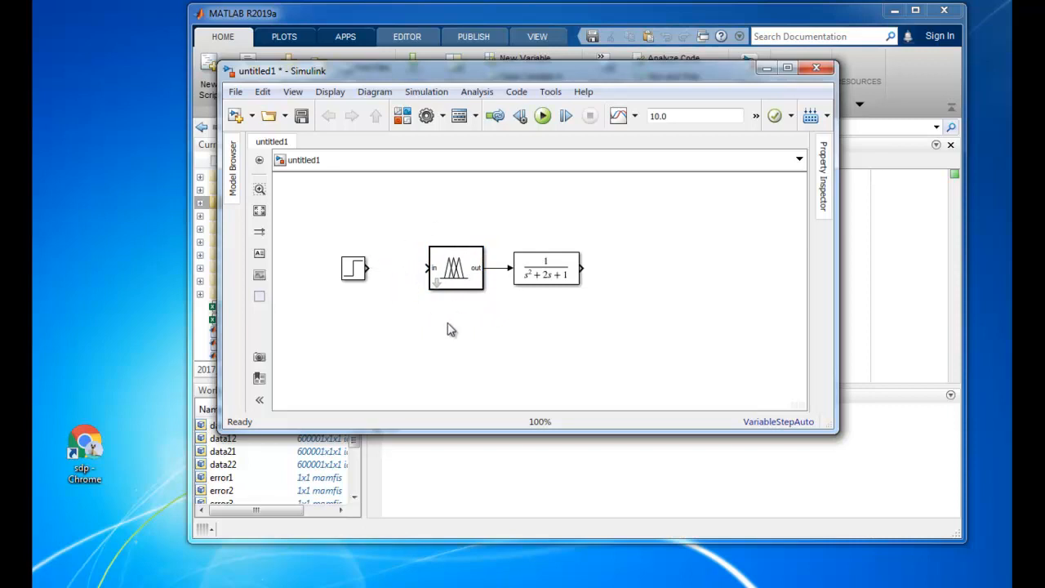
Add an Add block from Simulink Math Operations with the list of signs +-
{"action": "type", "text": "dif"}
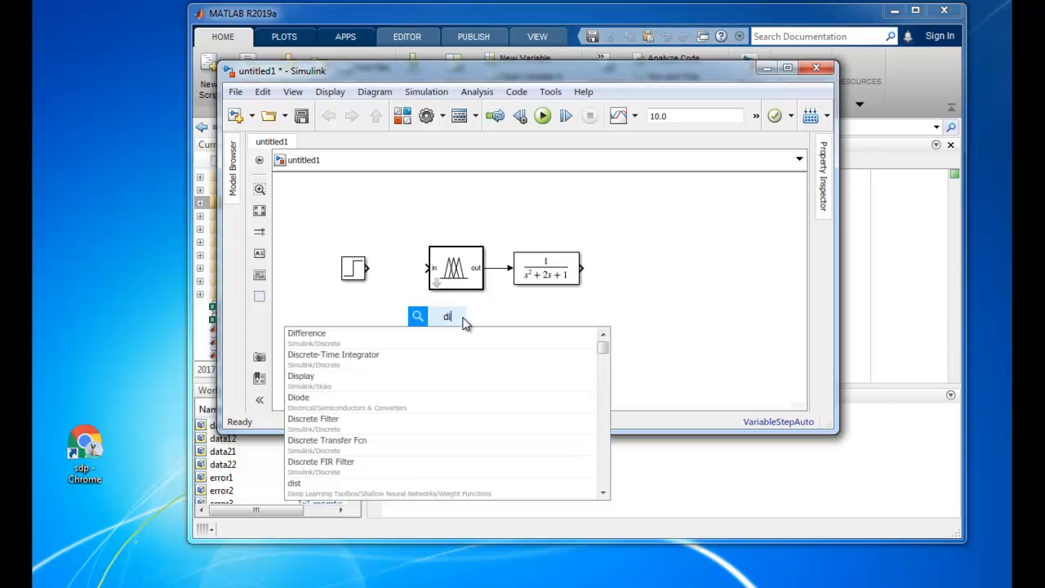
{"action": "key", "text": "BackSpace"}
{"action": "key", "text": "BackSpace"}
{"action": "key", "text": "BackSpace"}
{"action": "type", "text": "a"}
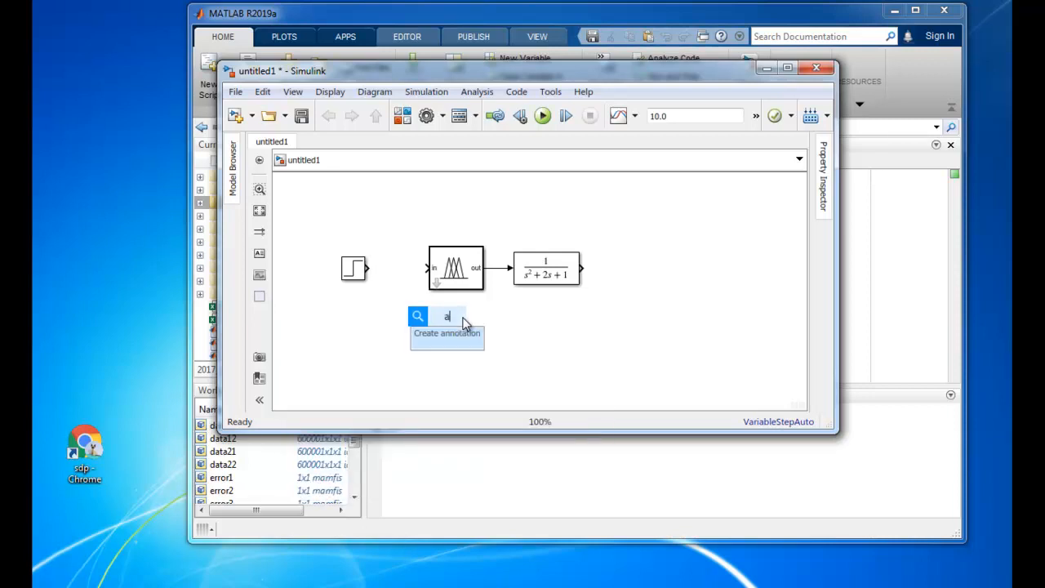
{"action": "type", "text": "dd"}
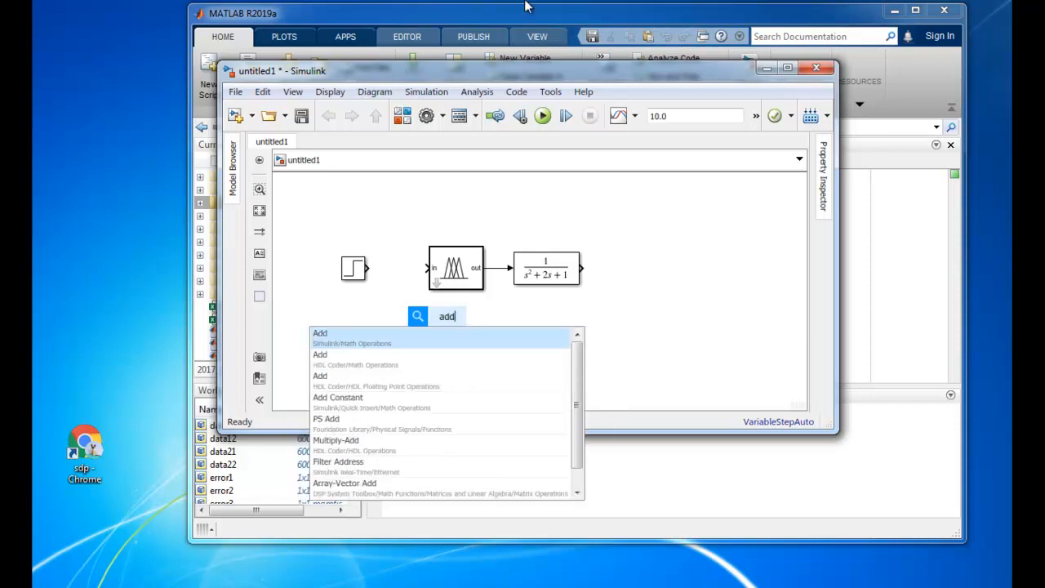
{"action": "left_click", "coordinate": [392, 338]}
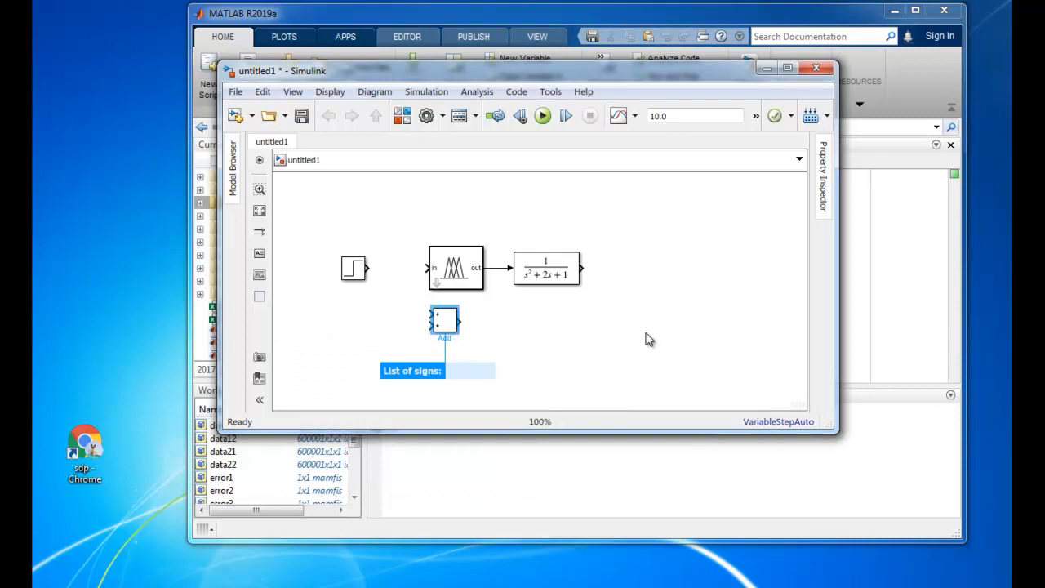
{"action": "type", "text": "+-"}
{"action": "key", "text": "Return"}
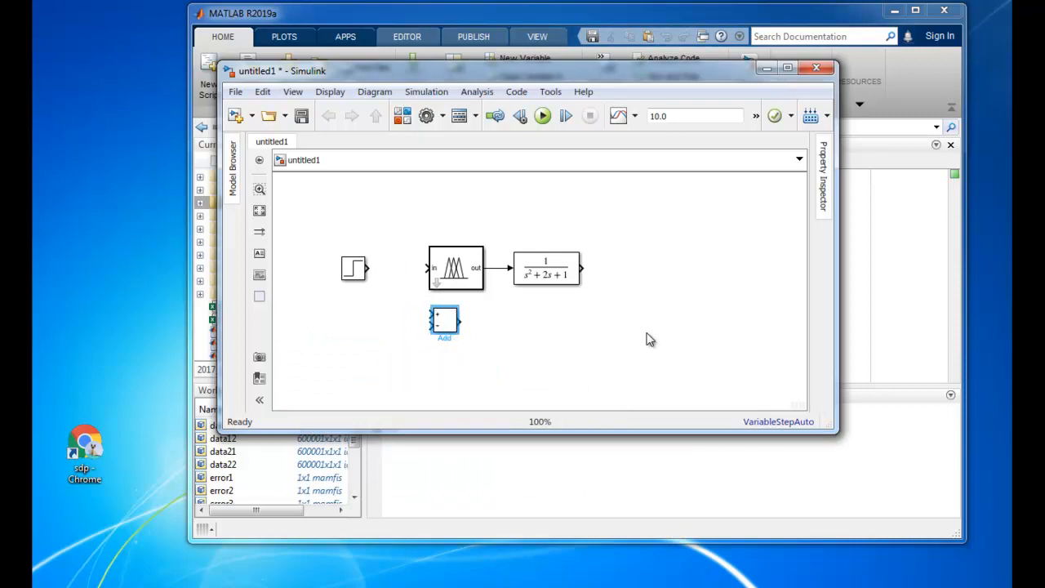
Wire the Step block to the Add block's plus input and the Add output to the Fuzzy Logic Controller, straightening the step line
{"action": "left_click_drag", "start_coordinate": [444, 321], "coordinate": [354, 273]}
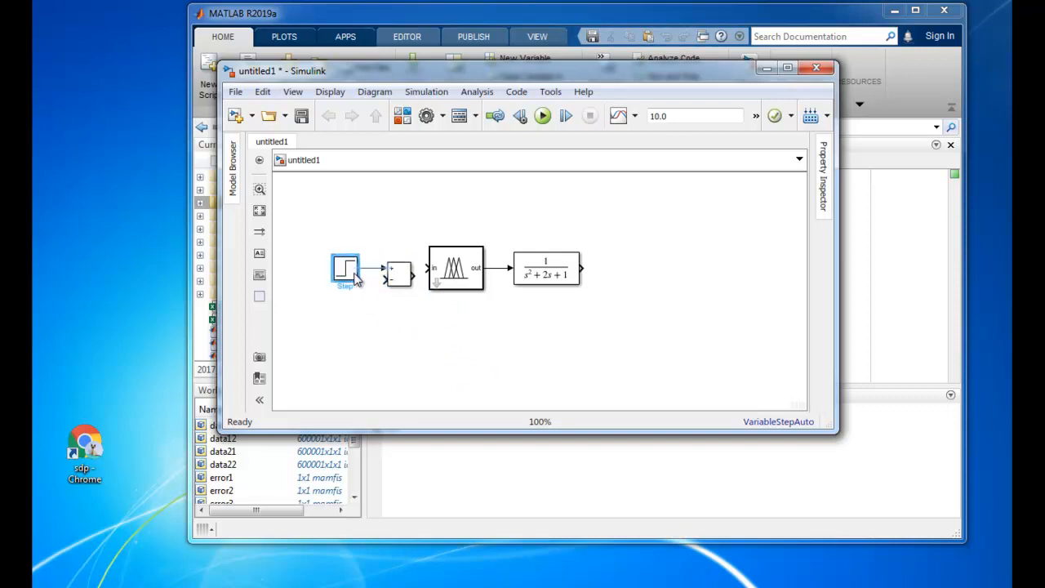
{"action": "left_click", "coordinate": [385, 319]}
{"action": "left_click_drag", "start_coordinate": [427, 268], "coordinate": [418, 276]}
{"action": "left_click", "coordinate": [398, 270]}
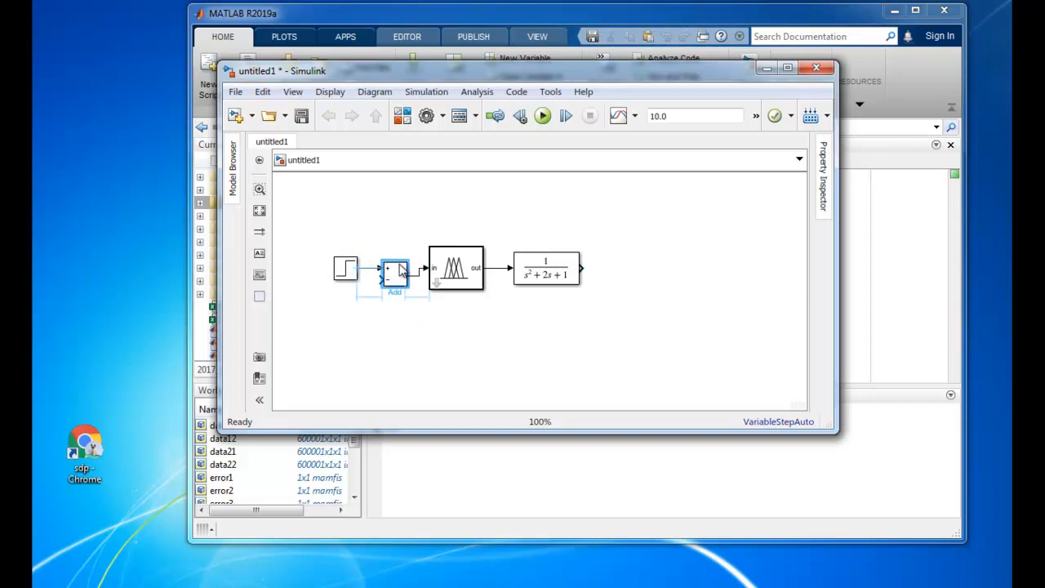
{"action": "left_click_drag", "start_coordinate": [397, 270], "coordinate": [342, 250]}
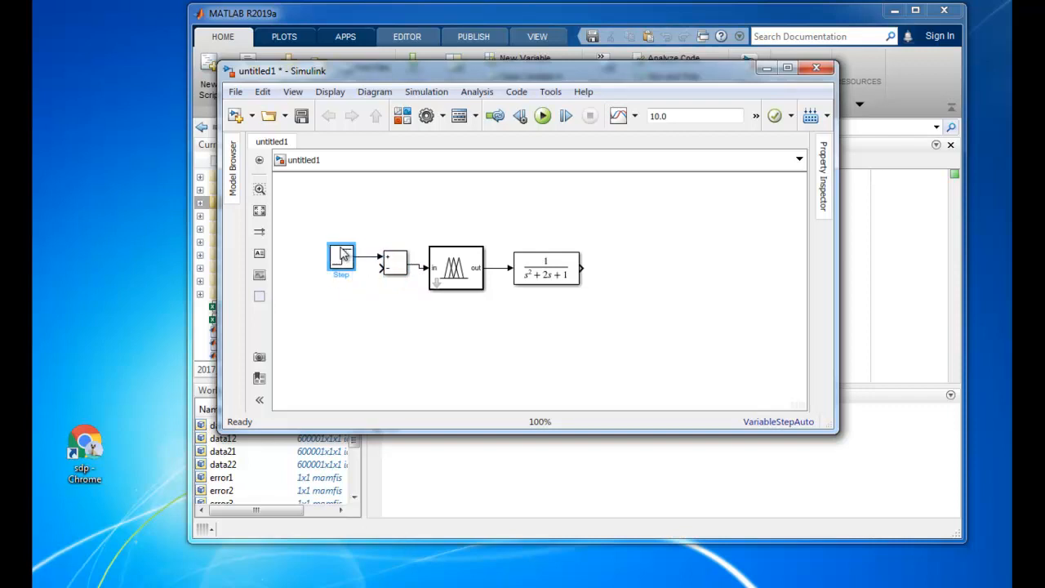
Align the Fuzzy Logic Controller and Transfer Fcn blocks with the Add output and widen the spacing between them
{"action": "left_click", "coordinate": [445, 272]}
{"action": "left_click_drag", "start_coordinate": [458, 247], "coordinate": [462, 243]}
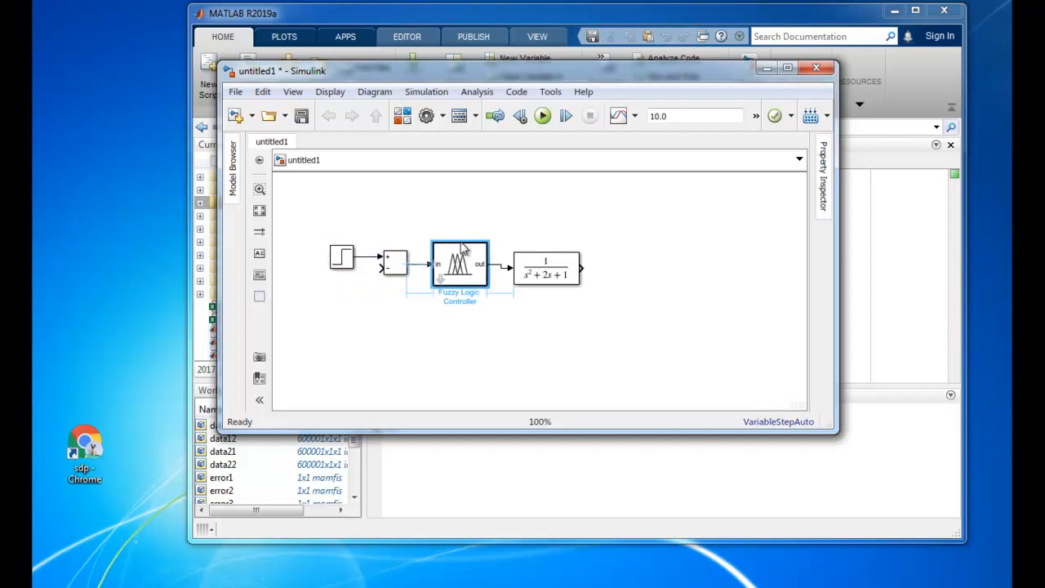
{"action": "left_click_drag", "start_coordinate": [557, 267], "coordinate": [579, 262]}
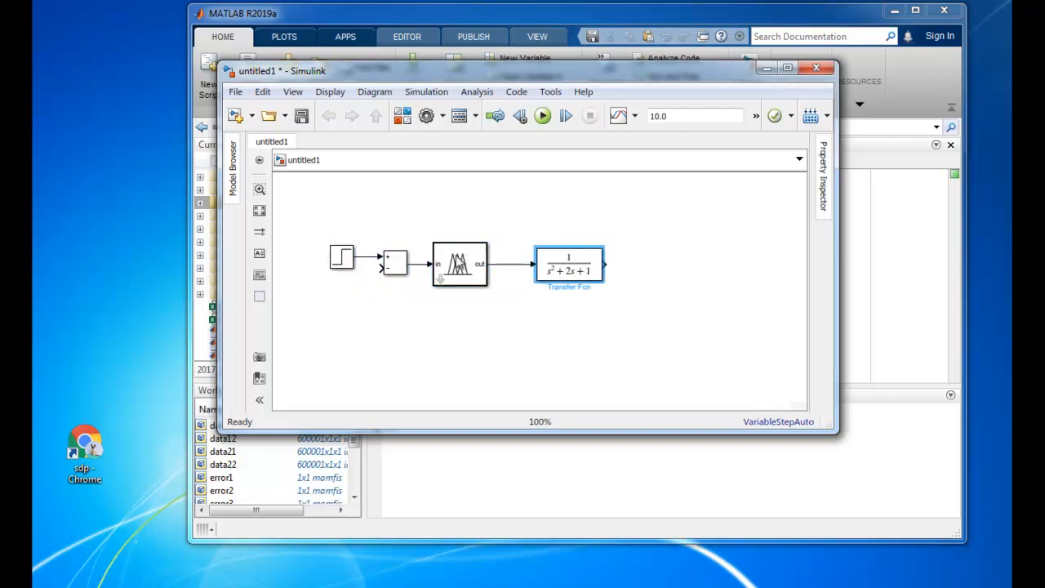
{"action": "left_click_drag", "start_coordinate": [470, 266], "coordinate": [474, 266]}
Label the Add output signal e, the controller output u and the Step output r
{"action": "left_click", "coordinate": [424, 265]}
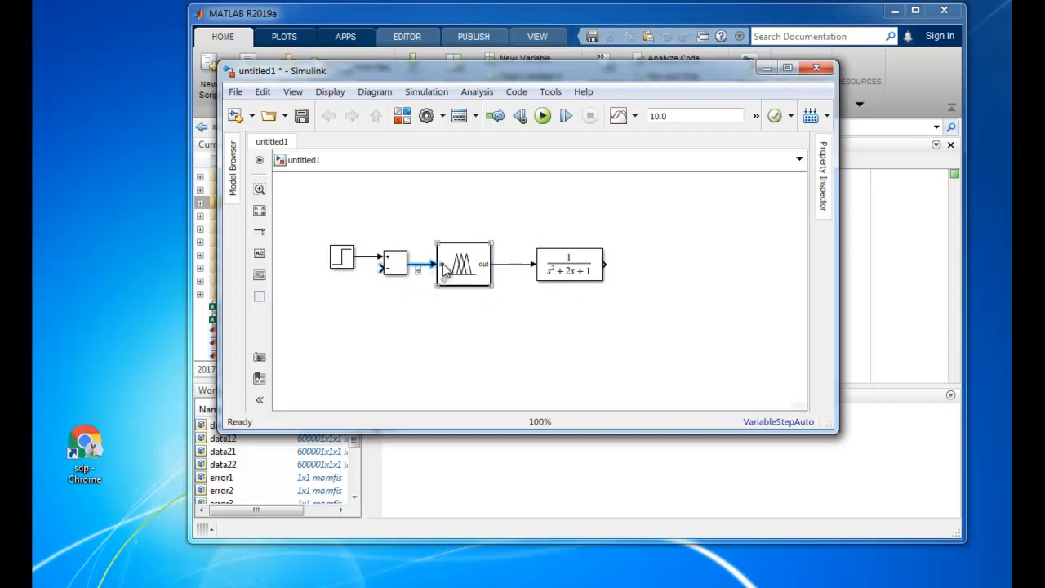
{"action": "left_click", "coordinate": [545, 367]}
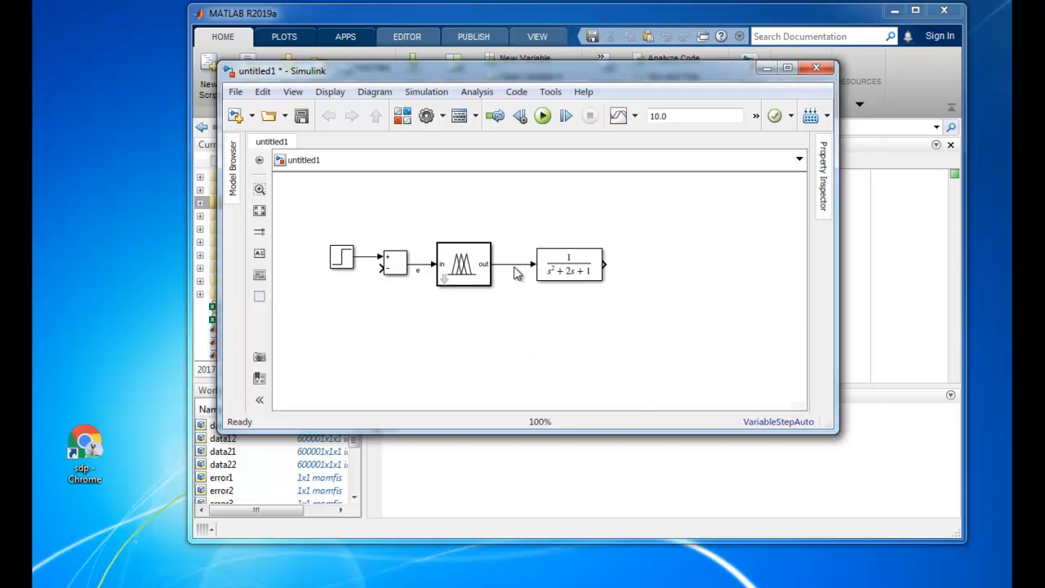
{"action": "left_click", "coordinate": [515, 265]}
{"action": "left_click", "coordinate": [343, 258]}
{"action": "left_click", "coordinate": [364, 258]}
Connect the Transfer Fcn output back to the Add block's minus input as the feedback line
{"action": "left_click", "coordinate": [381, 269]}
{"action": "left_click_drag", "start_coordinate": [377, 274], "coordinate": [605, 272]}
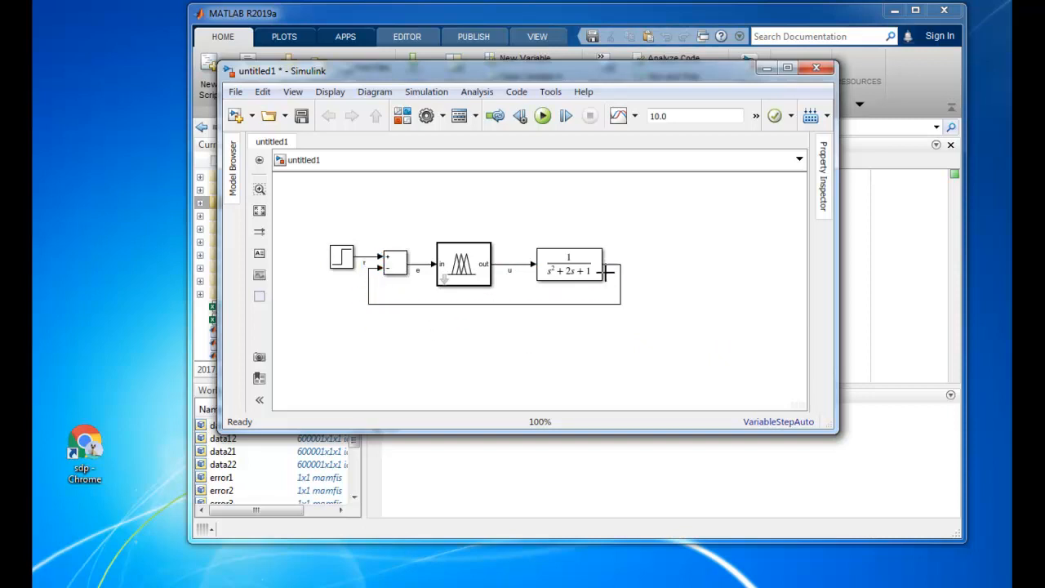
{"action": "left_click", "coordinate": [386, 268]}
Duplicate the complete fuzzy control loop and arrange the copy above the original
{"action": "left_click_drag", "start_coordinate": [319, 234], "coordinate": [644, 321]}
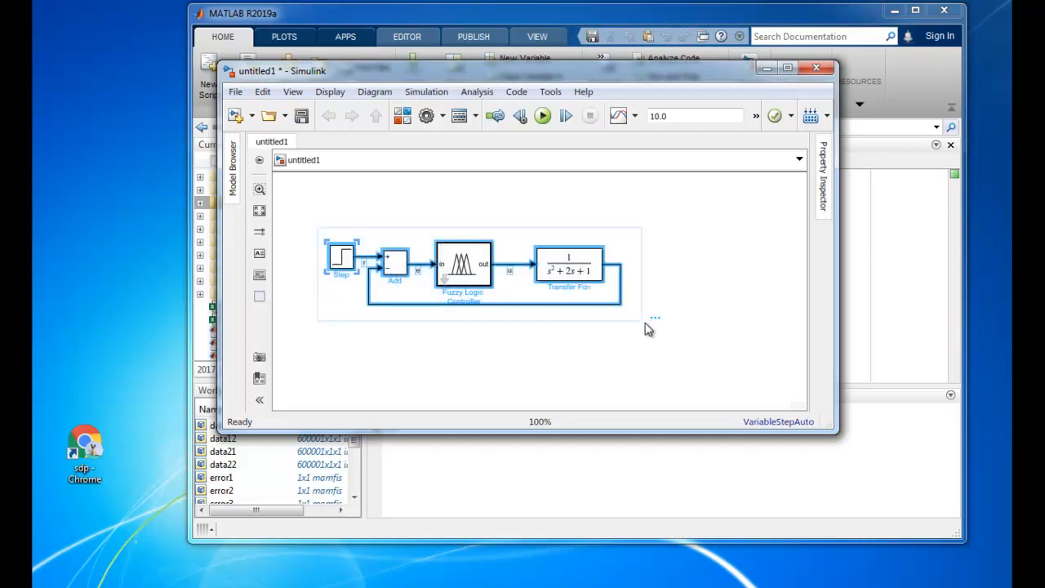
{"action": "key", "text": "ctrl+c"}
{"action": "left_click", "coordinate": [684, 341]}
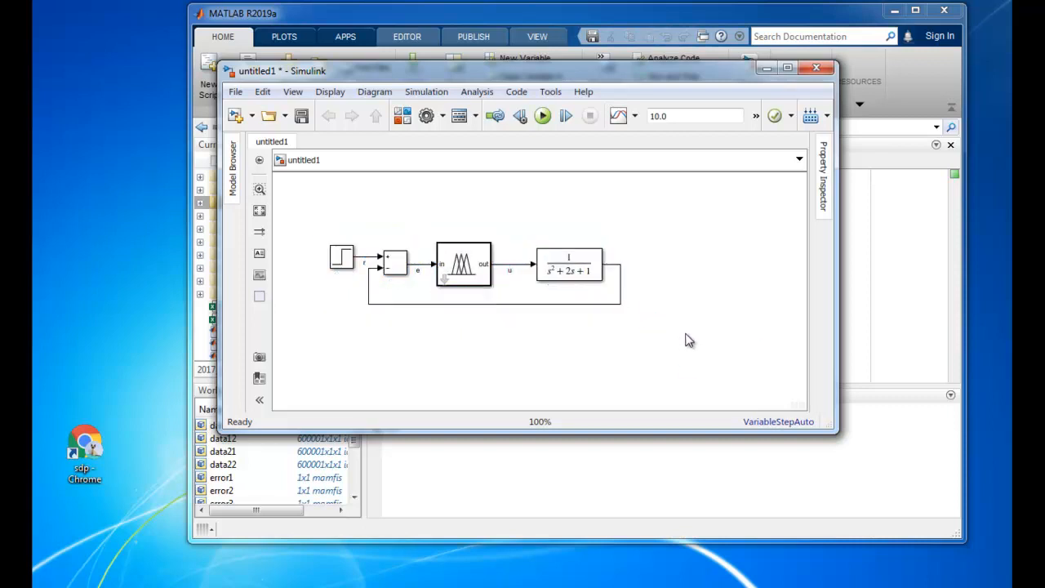
{"action": "key", "text": "ctrl+v"}
{"action": "left_click_drag", "start_coordinate": [749, 357], "coordinate": [396, 225]}
{"action": "left_click", "coordinate": [713, 220]}
Delete the upper loop's Fuzzy Logic Controller and its e label, and connect the Add output directly to the transfer function
{"action": "left_click", "coordinate": [469, 239]}
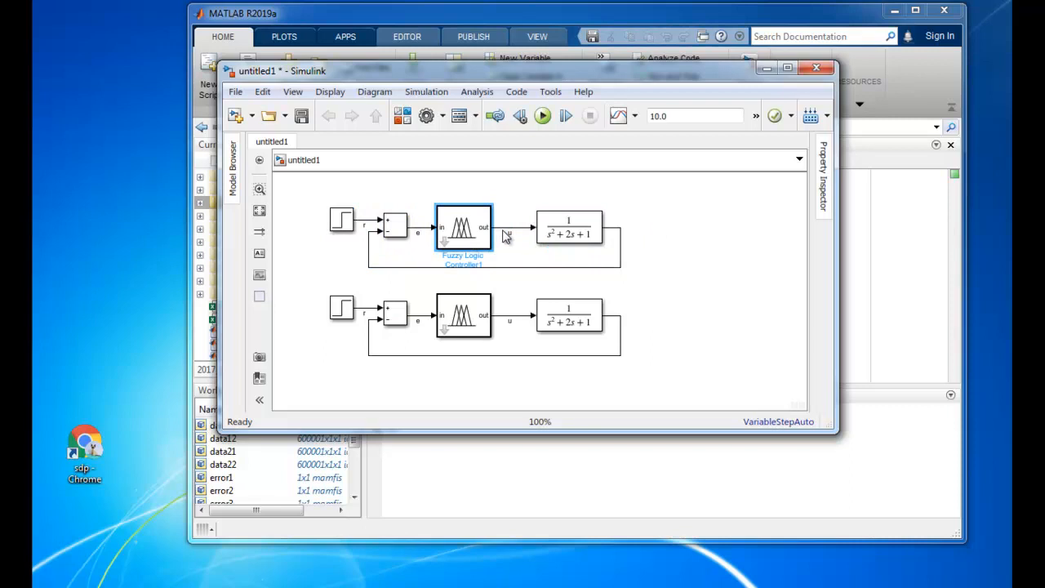
{"action": "key", "text": "Delete"}
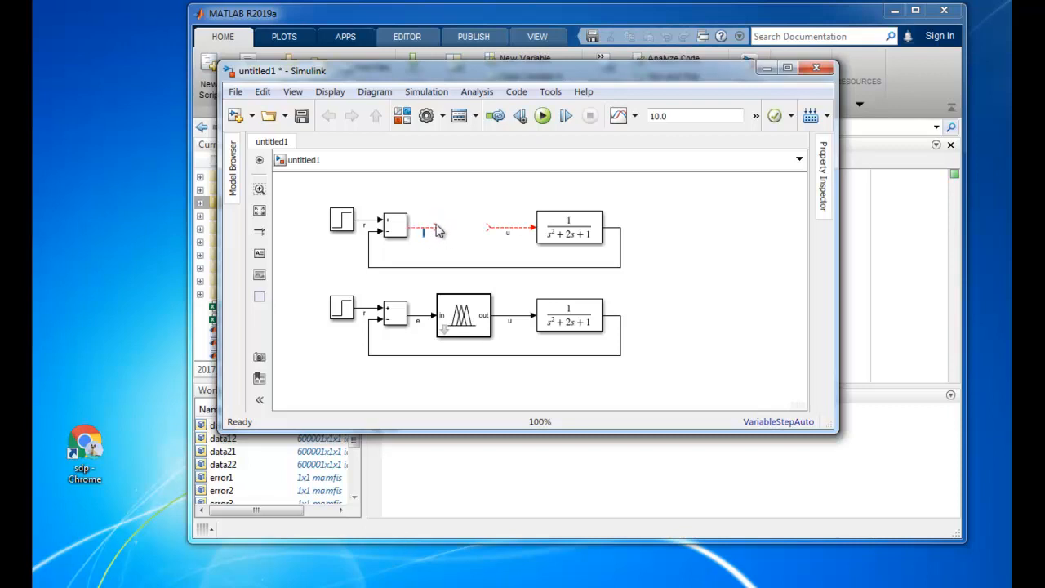
{"action": "left_click_drag", "start_coordinate": [435, 226], "coordinate": [535, 227]}
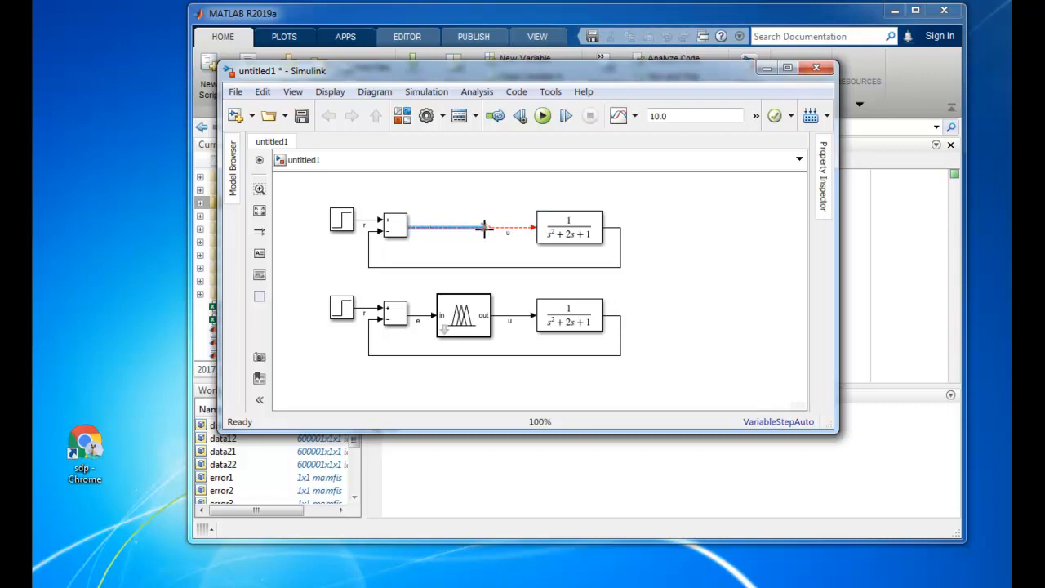
{"action": "left_click", "coordinate": [504, 250]}
Add a Mux block with four inputs beside the two loops and enlarge it vertically
{"action": "double_click", "coordinate": [703, 259]}
{"action": "type", "text": "mux"}
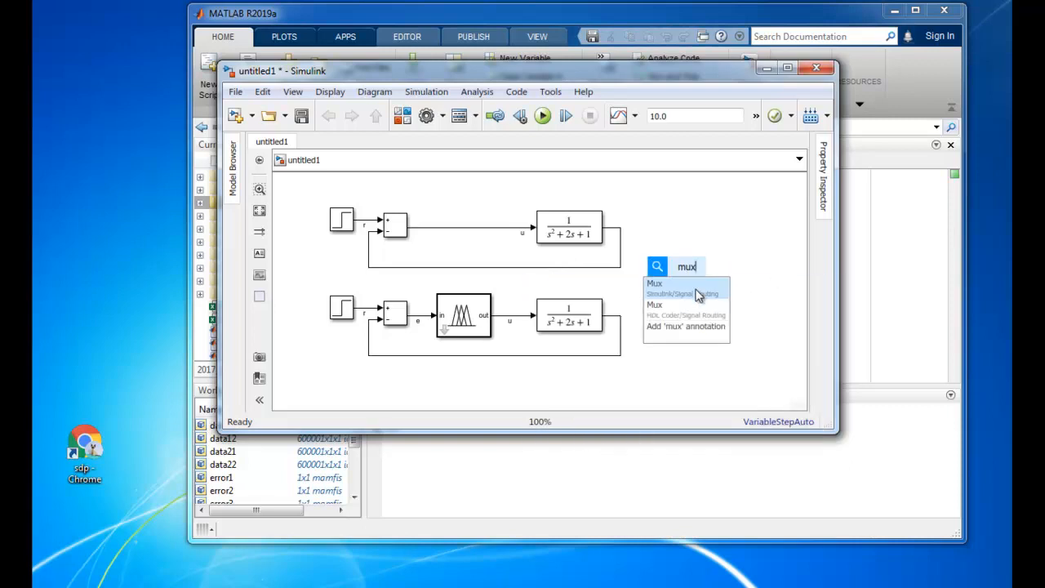
{"action": "left_click", "coordinate": [695, 291]}
{"action": "key", "text": "Return"}
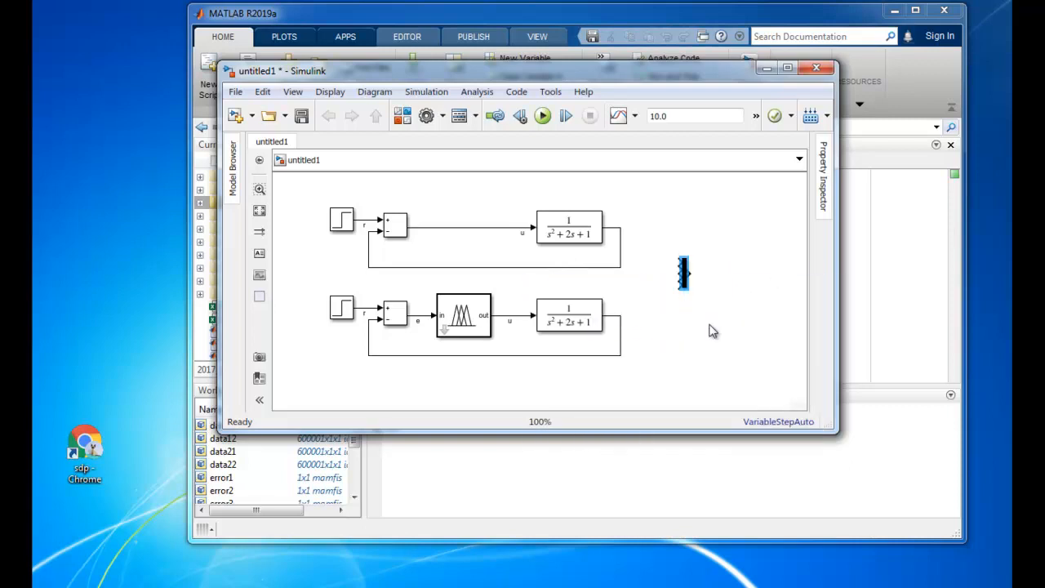
{"action": "left_click_drag", "start_coordinate": [689, 290], "coordinate": [694, 303]}
Add a Scope block beside the Mux and connect the Mux output to it
{"action": "double_click", "coordinate": [716, 304]}
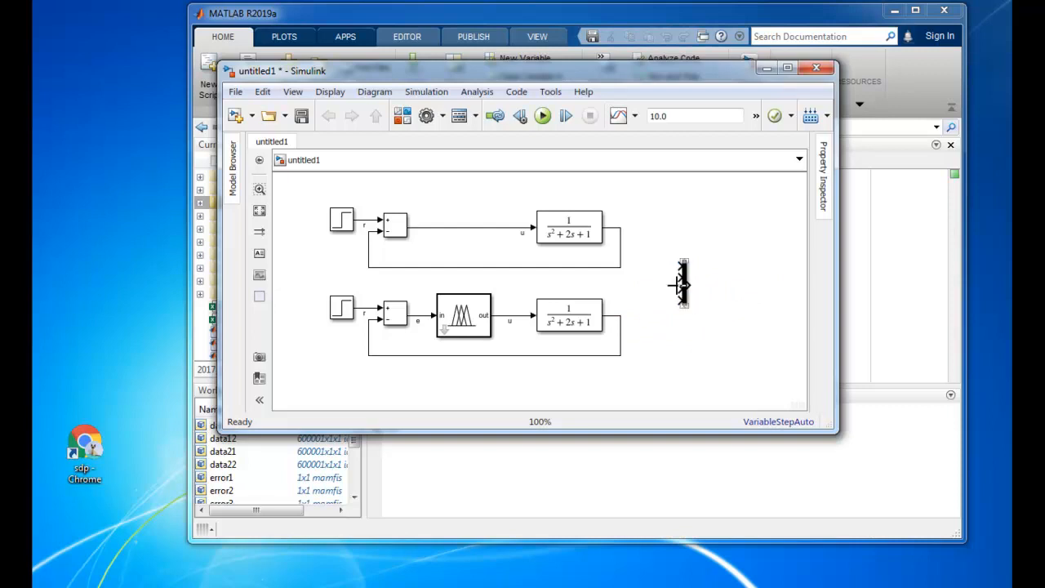
{"action": "type", "text": "scope"}
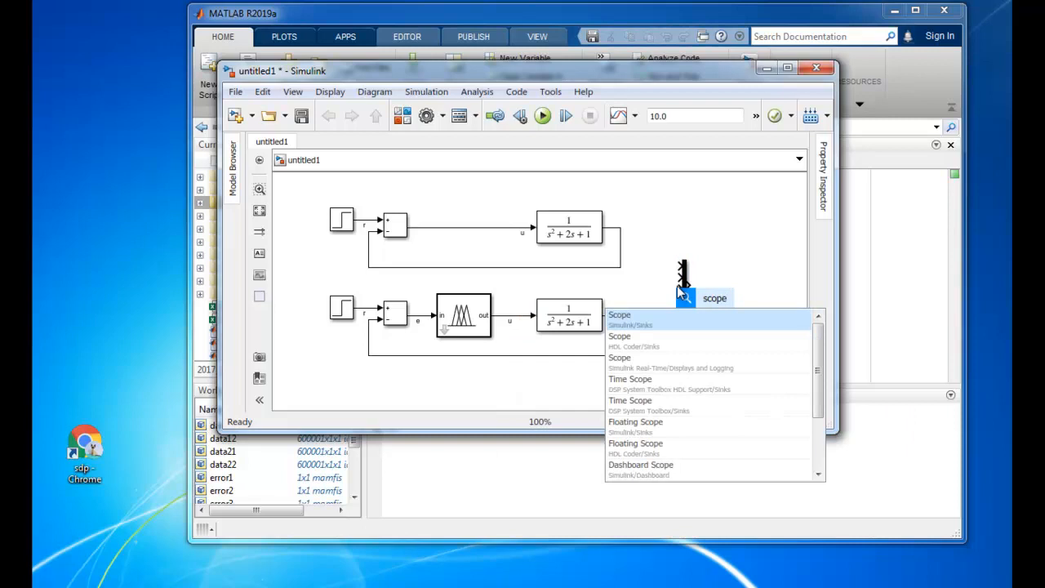
{"action": "key", "text": "Return"}
{"action": "left_click", "coordinate": [724, 284]}
{"action": "left_click_drag", "start_coordinate": [723, 284], "coordinate": [687, 284]}
{"action": "left_click", "coordinate": [718, 349]}
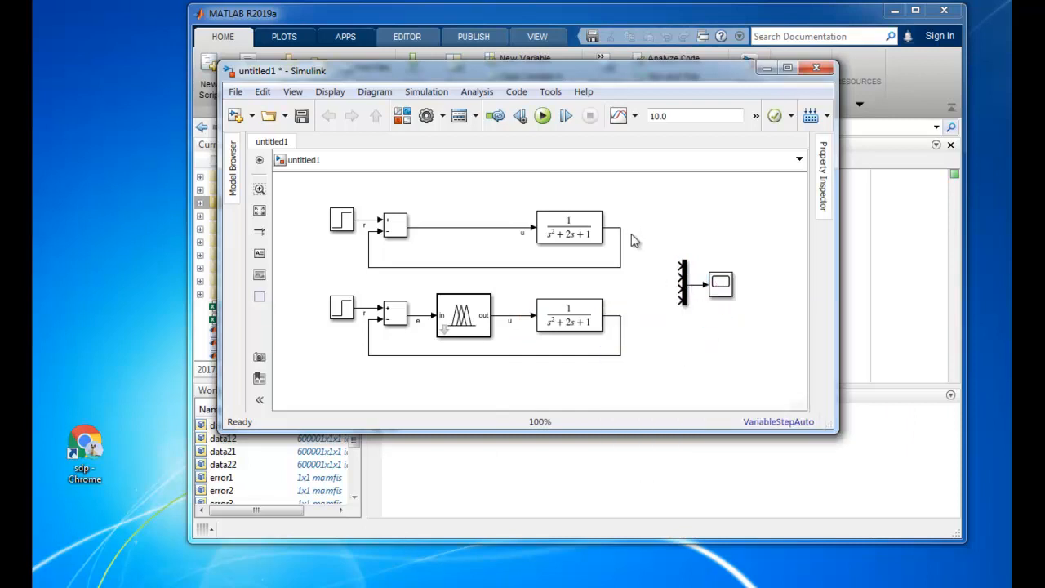
Connect the upper loop's output to the first Mux input and label the signal y0
{"action": "left_click", "coordinate": [687, 272]}
{"action": "left_click", "coordinate": [613, 228]}
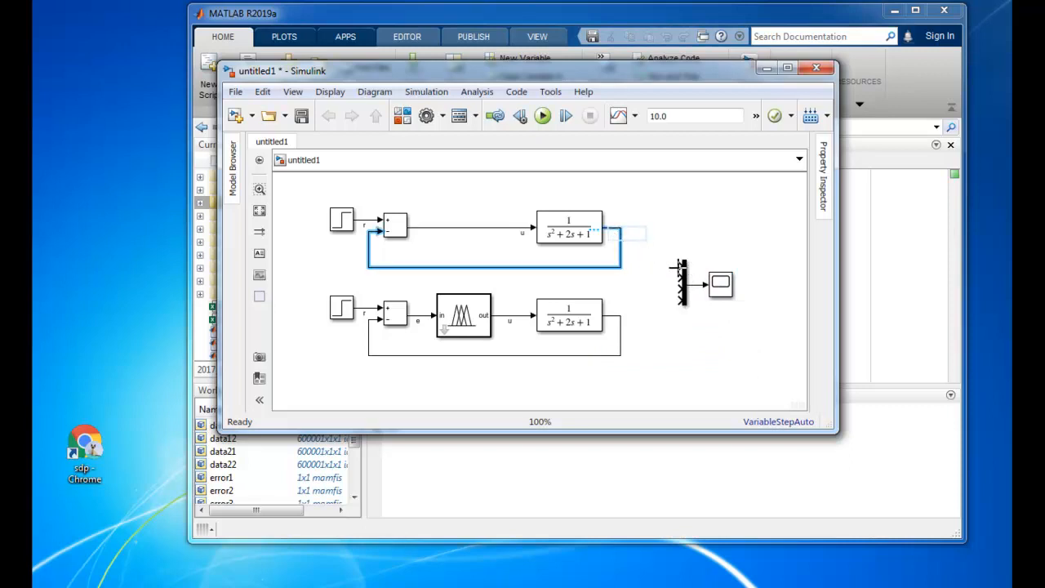
{"action": "left_click", "coordinate": [677, 359]}
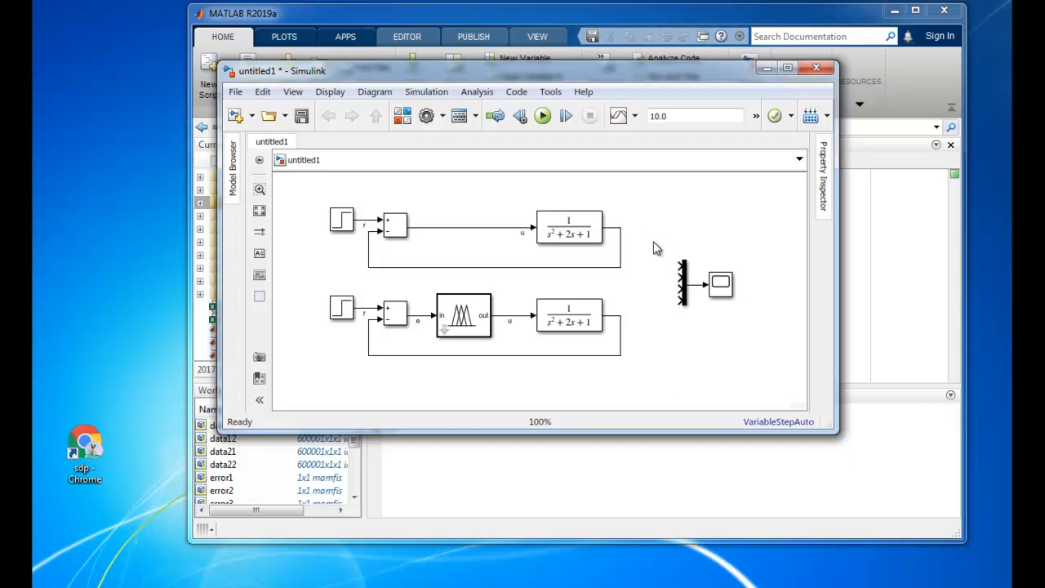
{"action": "left_click_drag", "start_coordinate": [681, 266], "coordinate": [619, 226]}
{"action": "left_click_drag", "start_coordinate": [653, 265], "coordinate": [647, 231]}
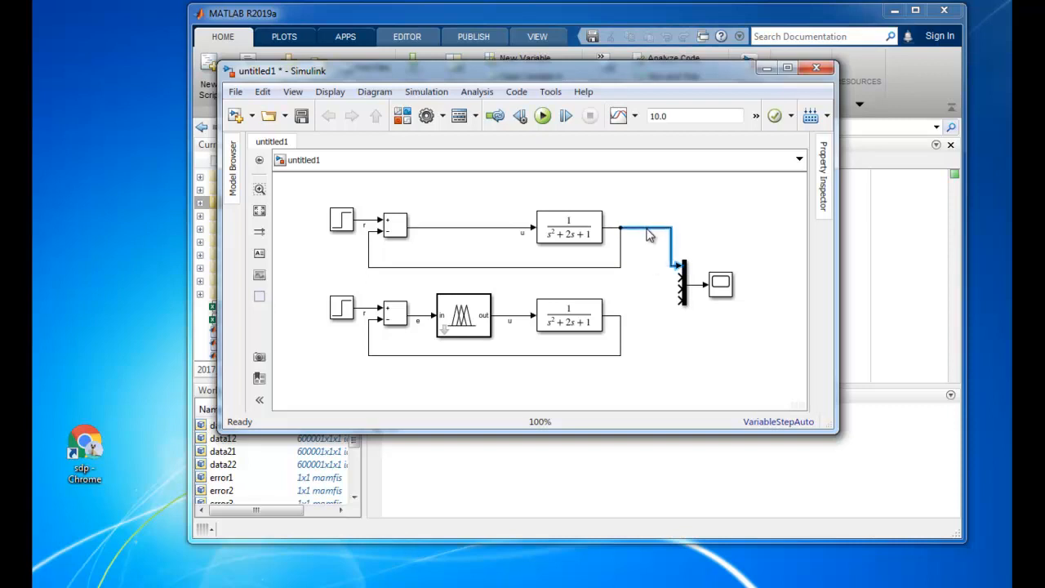
{"action": "left_click", "coordinate": [775, 258]}
Connect the lower loop's output to the second Mux input and label the signal y1
{"action": "left_click", "coordinate": [678, 286]}
{"action": "left_click_drag", "start_coordinate": [680, 282], "coordinate": [621, 315]}
{"action": "left_click", "coordinate": [653, 279]}
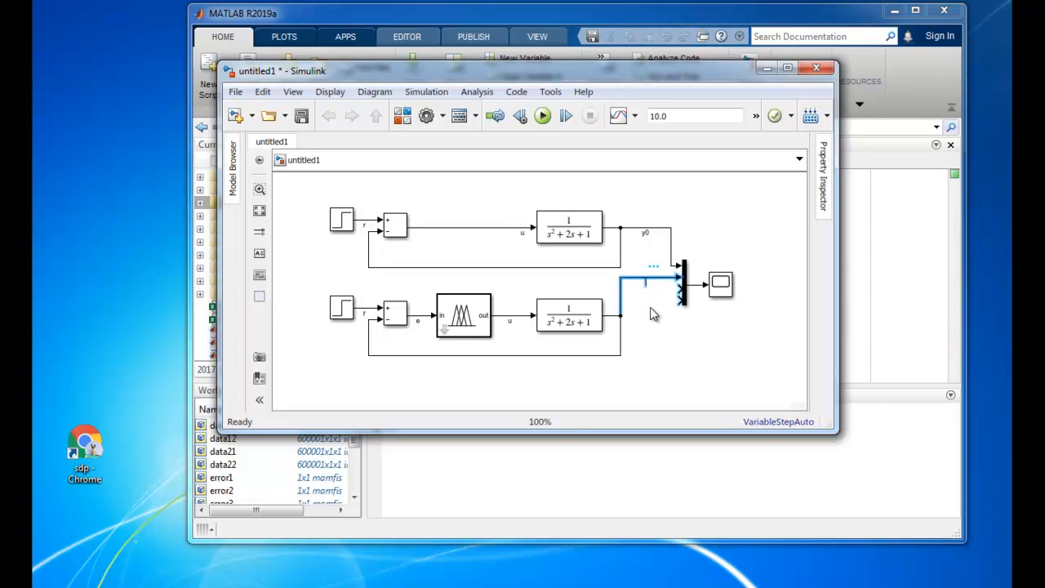
{"action": "left_click", "coordinate": [758, 216]}
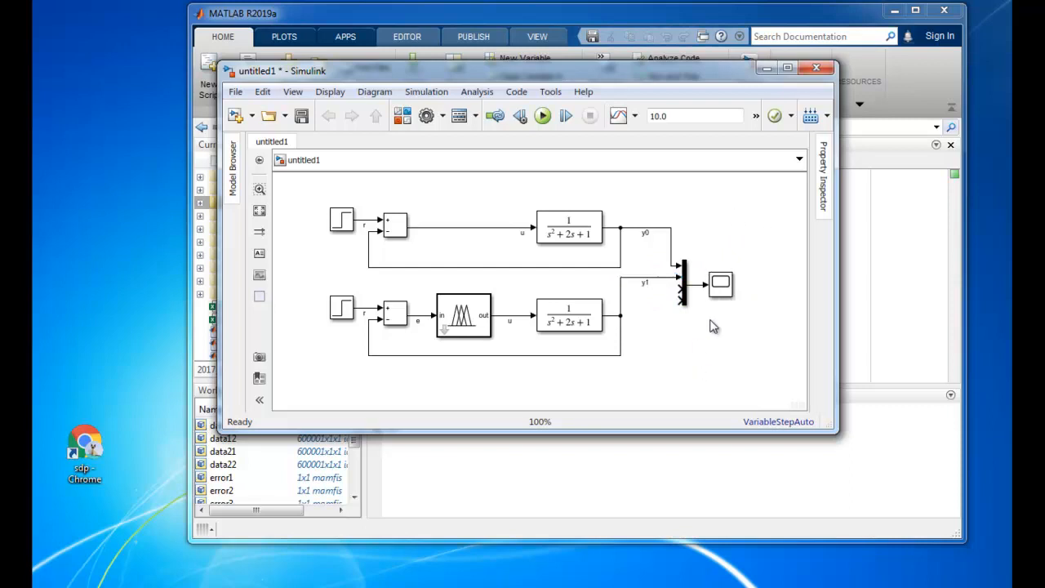
Duplicate the Mux, Scope and their labelled input lines, and place the copy above the two loops
{"action": "left_click_drag", "start_coordinate": [743, 315], "coordinate": [681, 259]}
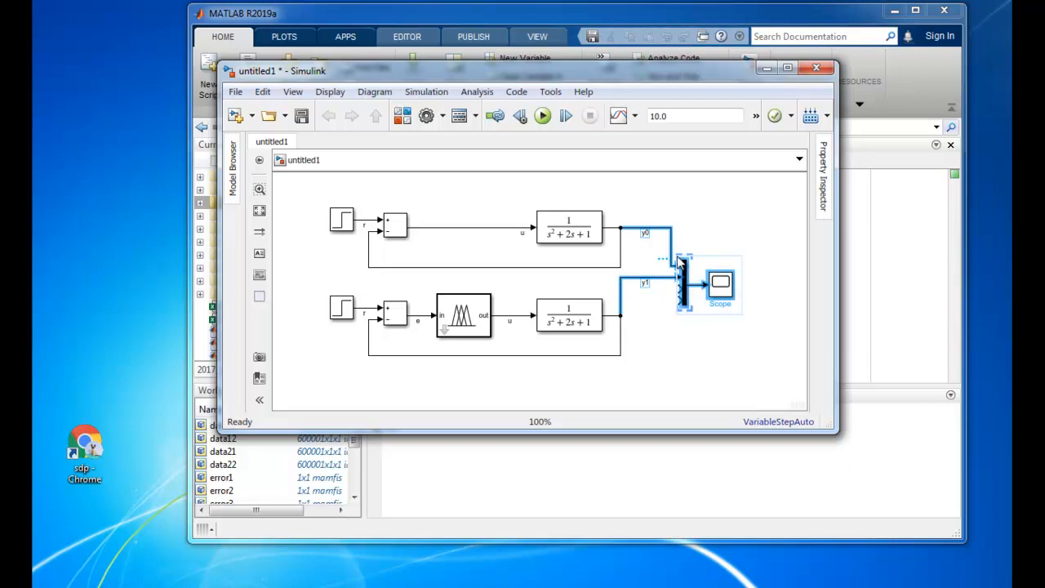
{"action": "left_click", "coordinate": [693, 355]}
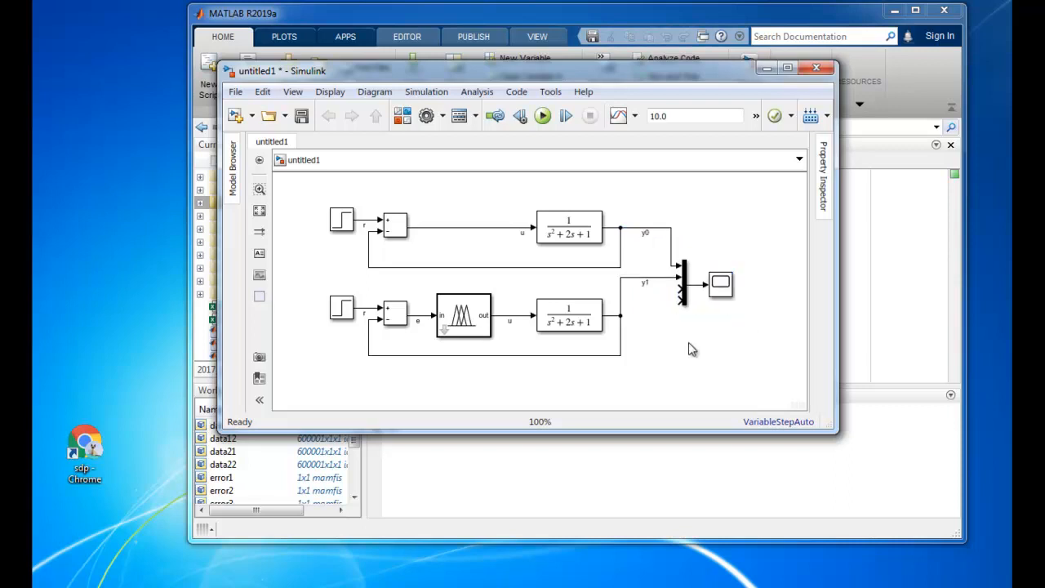
{"action": "key", "text": "ctrl+v"}
{"action": "left_click_drag", "start_coordinate": [752, 388], "coordinate": [695, 165]}
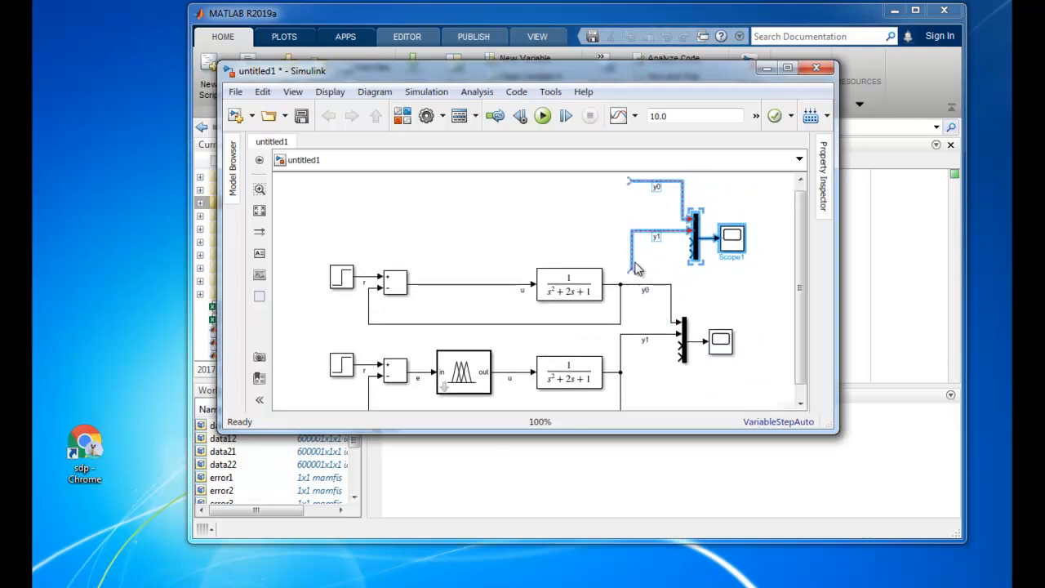
Attach the copied Mux's y1 line to the Fuzzy Logic Controller output and rename that signal u1
{"action": "left_click_drag", "start_coordinate": [632, 269], "coordinate": [517, 374]}
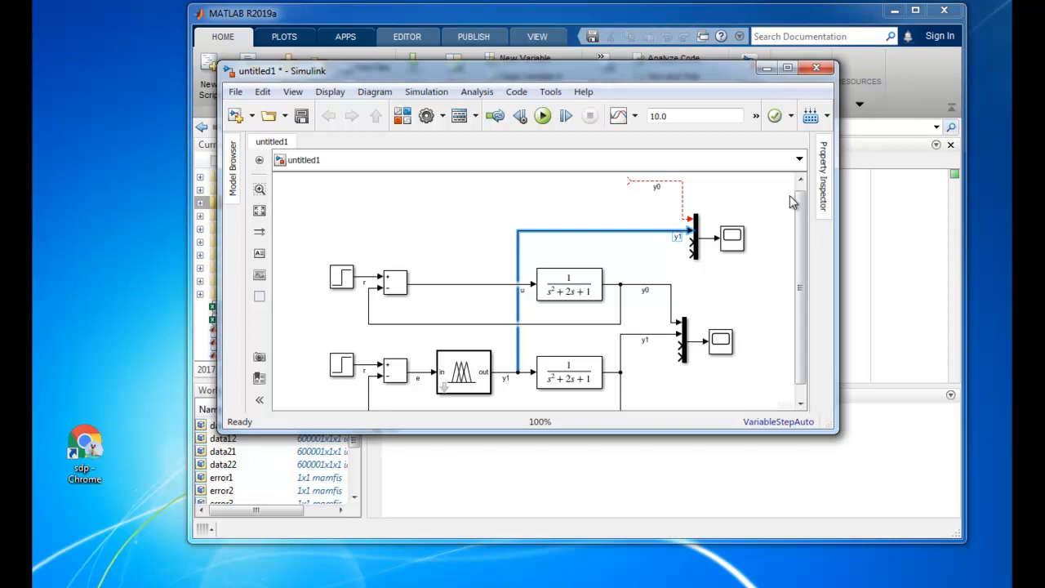
{"action": "key", "text": "Left"}
{"action": "key", "text": "shift+Left"}
{"action": "type", "text": "u"}
{"action": "left_click", "coordinate": [506, 378]}
Attach the copied Mux's y0 line to the upper Add block's output and rename that signal u0
{"action": "left_click_drag", "start_coordinate": [627, 179], "coordinate": [508, 301]}
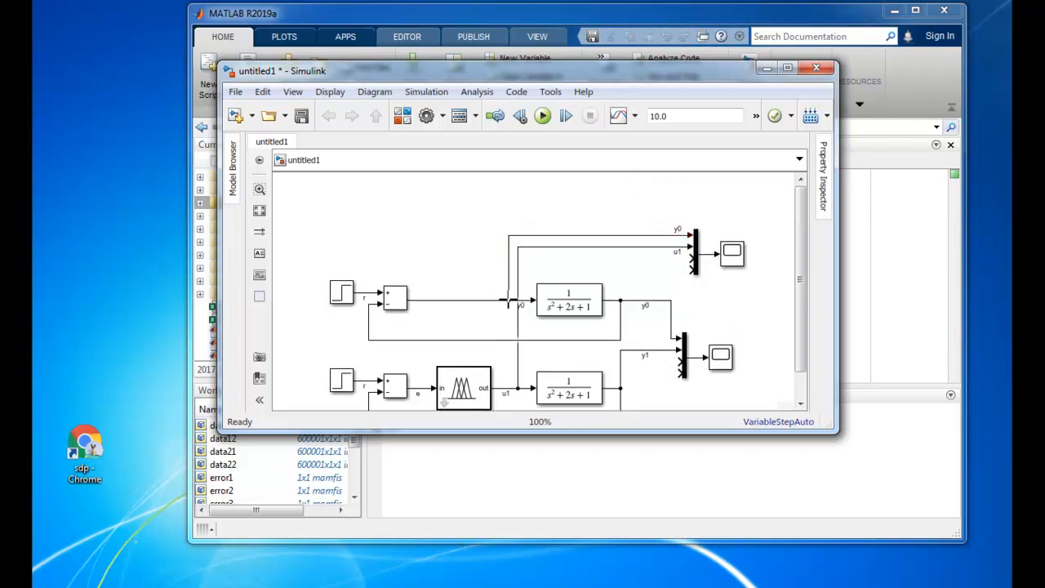
{"action": "left_click", "coordinate": [677, 229]}
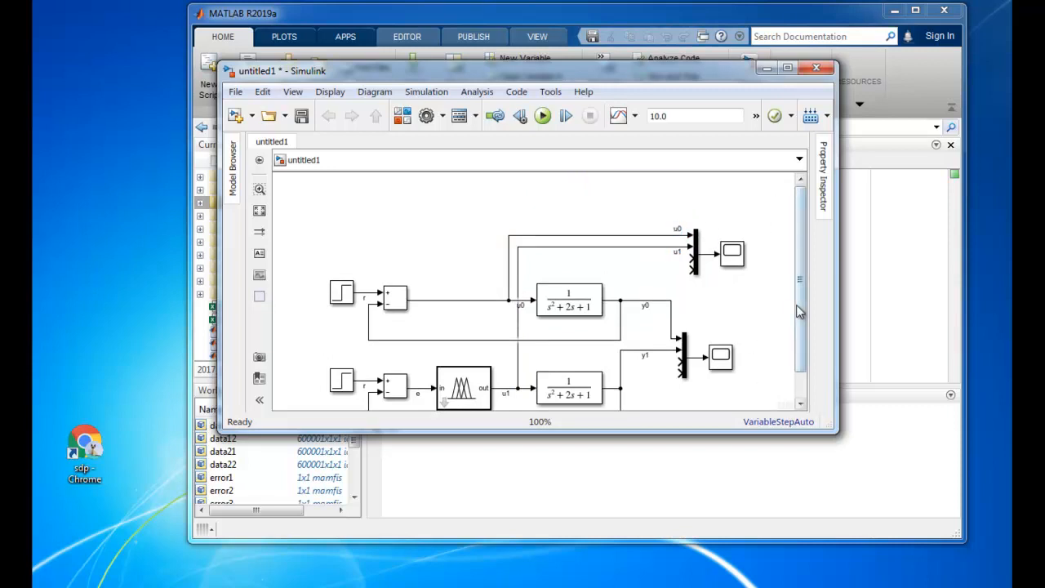
{"action": "left_click_drag", "start_coordinate": [799, 303], "coordinate": [800, 347]}
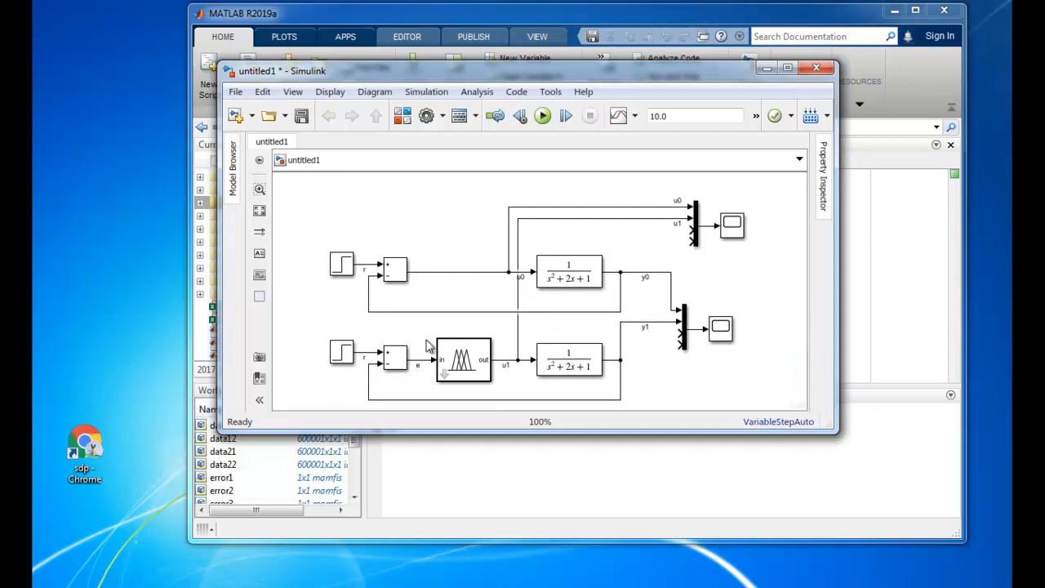
Open the display of the Scope for y0 and y1 and move its window clear of the model's scope blocks
{"action": "left_click", "coordinate": [731, 238]}
{"action": "left_click", "coordinate": [729, 331]}
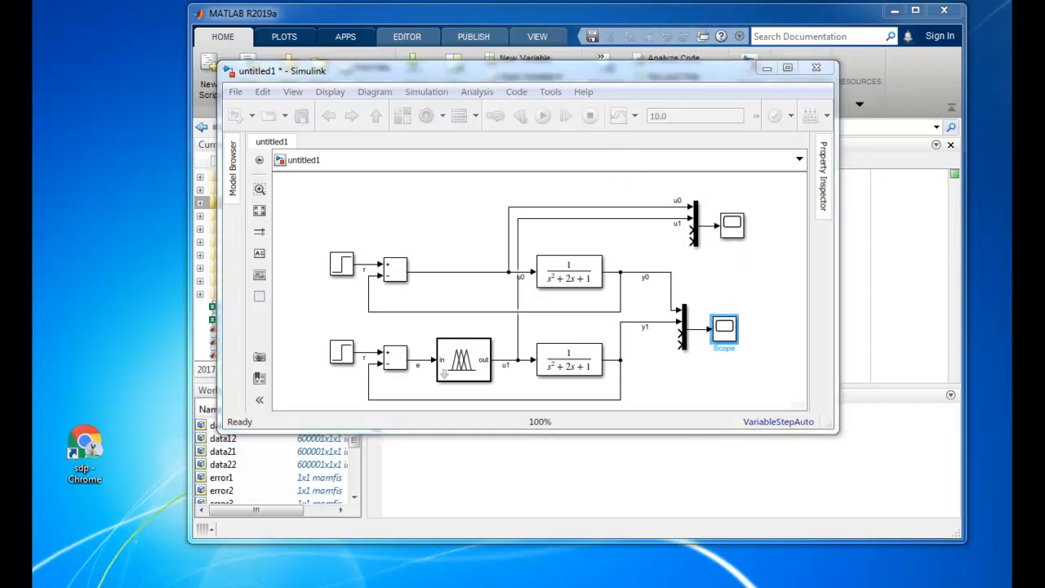
{"action": "left_click_drag", "start_coordinate": [628, 108], "coordinate": [259, 178]}
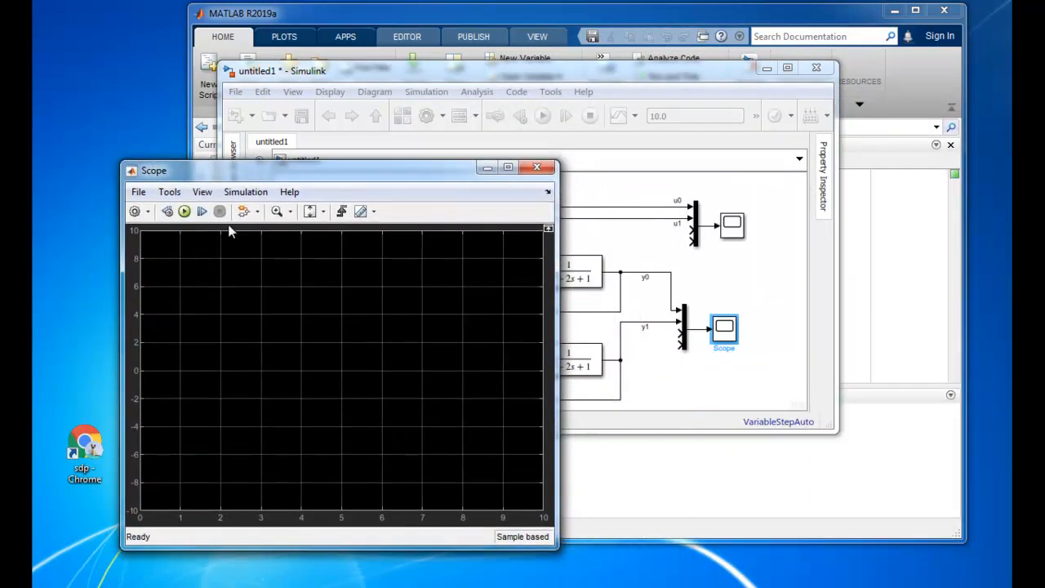
{"action": "left_click", "coordinate": [732, 228]}
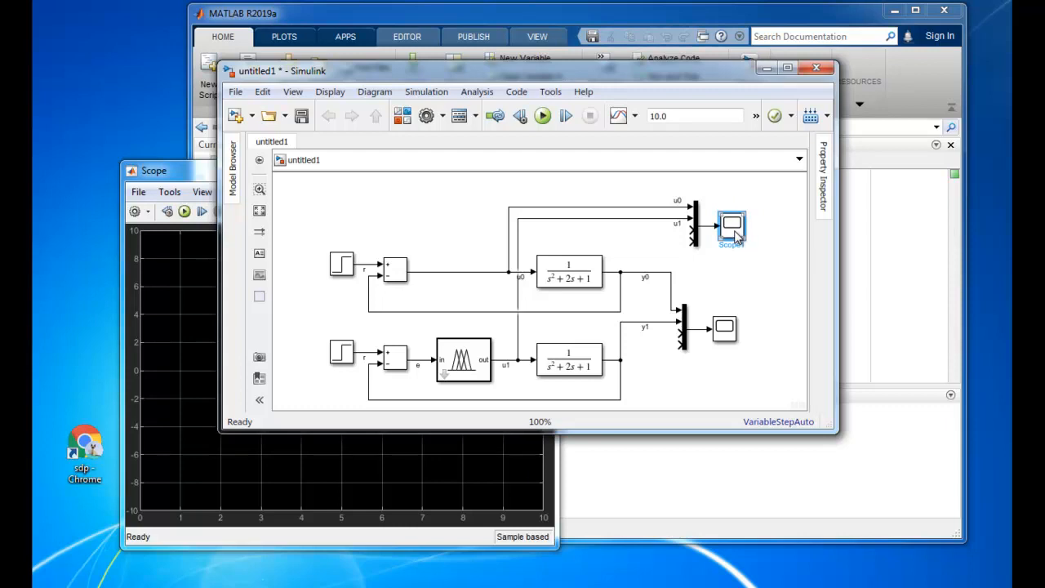
{"action": "left_click", "coordinate": [458, 409]}
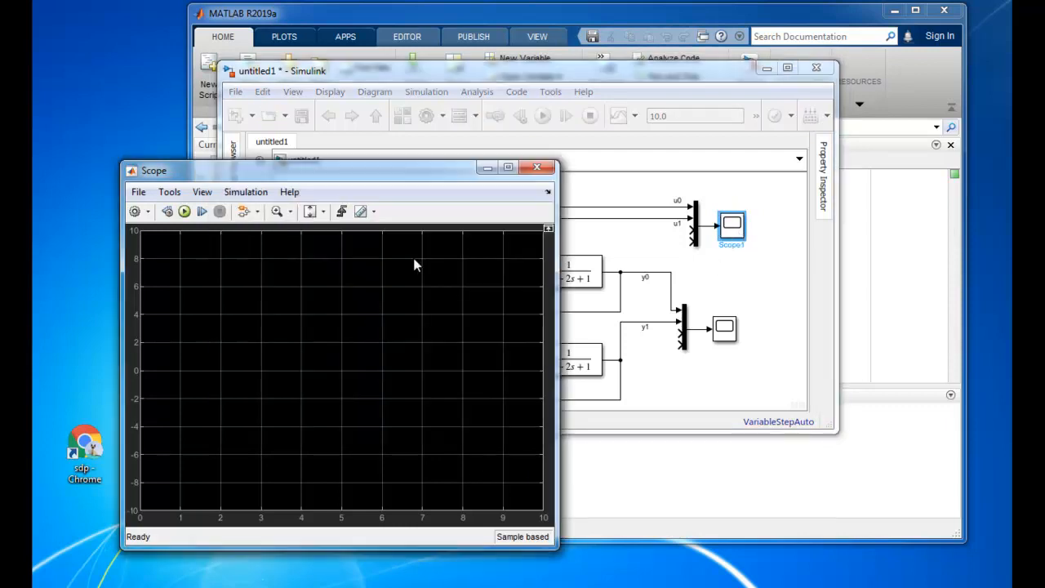
{"action": "left_click", "coordinate": [246, 192]}
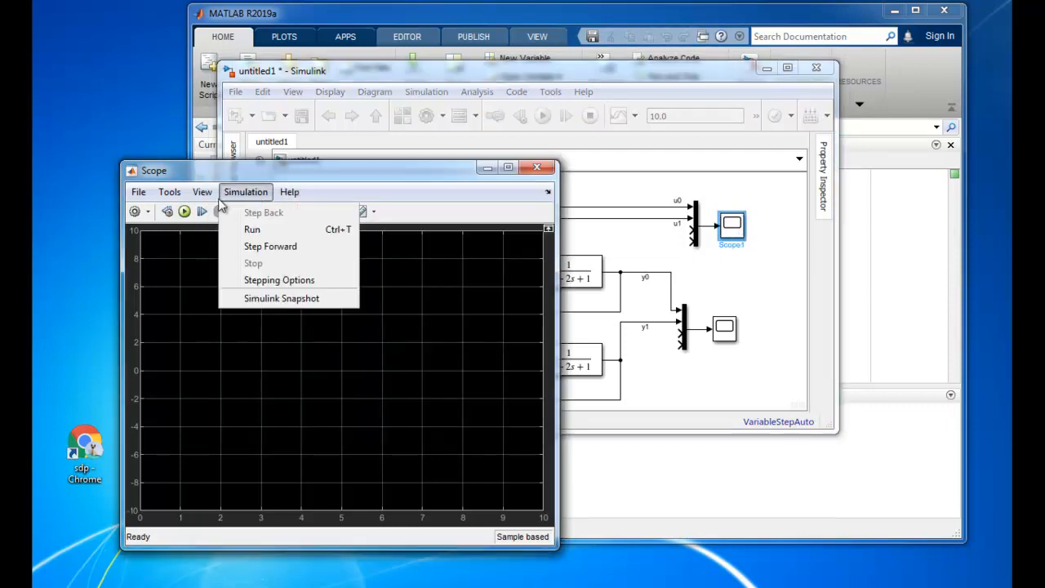
{"action": "left_click", "coordinate": [221, 262]}
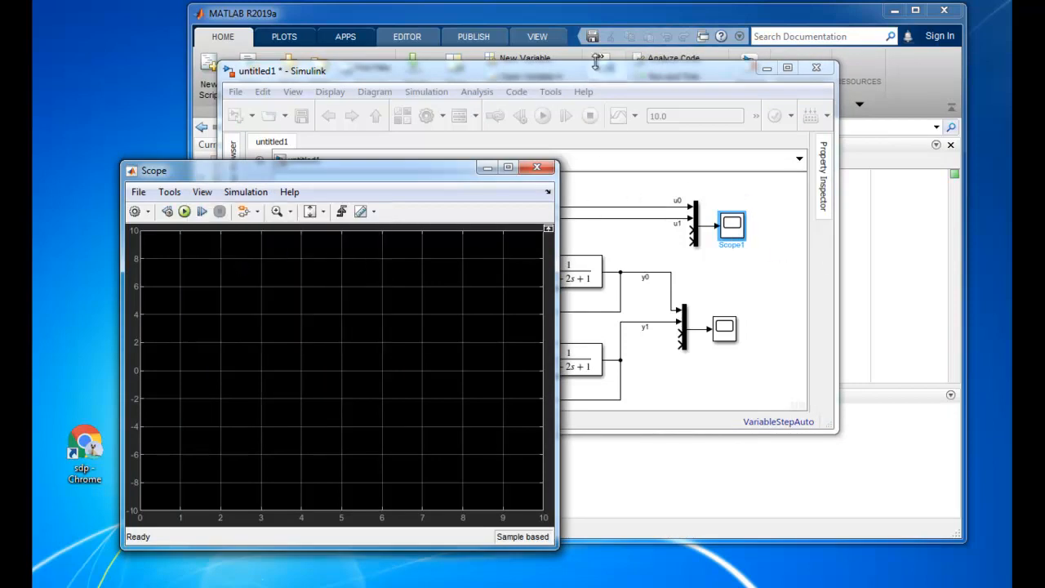
{"action": "left_click_drag", "start_coordinate": [428, 174], "coordinate": [358, 163]}
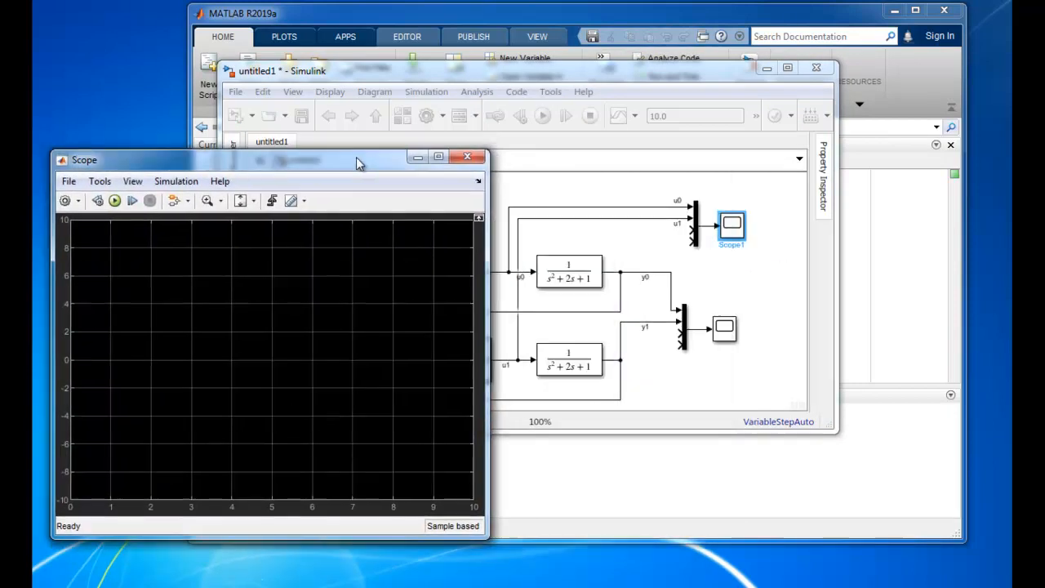
Open the Scope1 display for u0 and u1 and place its window opposite the first scope window
{"action": "left_click", "coordinate": [733, 233]}
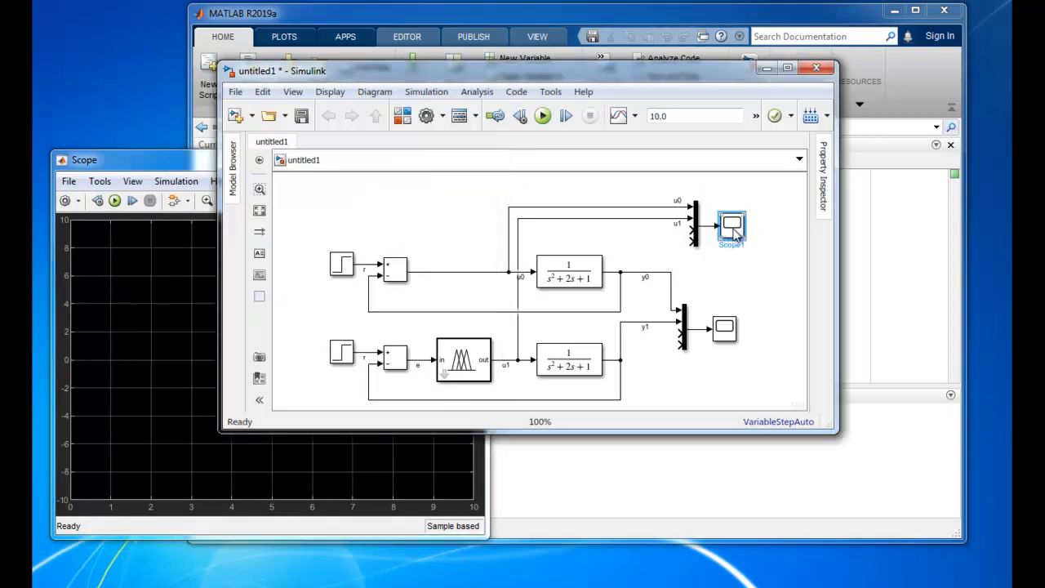
{"action": "double_click", "coordinate": [735, 233]}
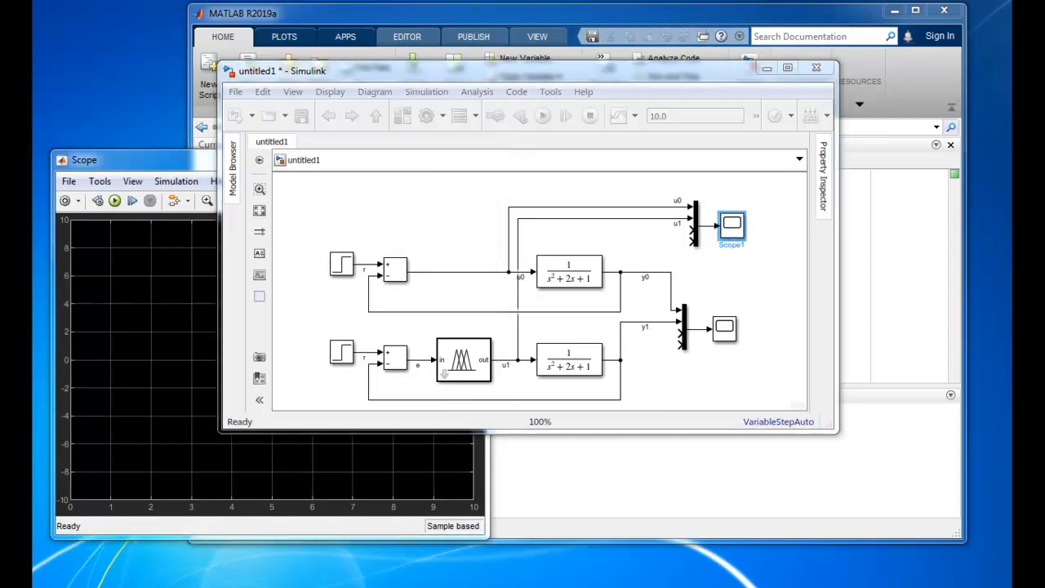
{"action": "left_click_drag", "start_coordinate": [871, 142], "coordinate": [747, 193]}
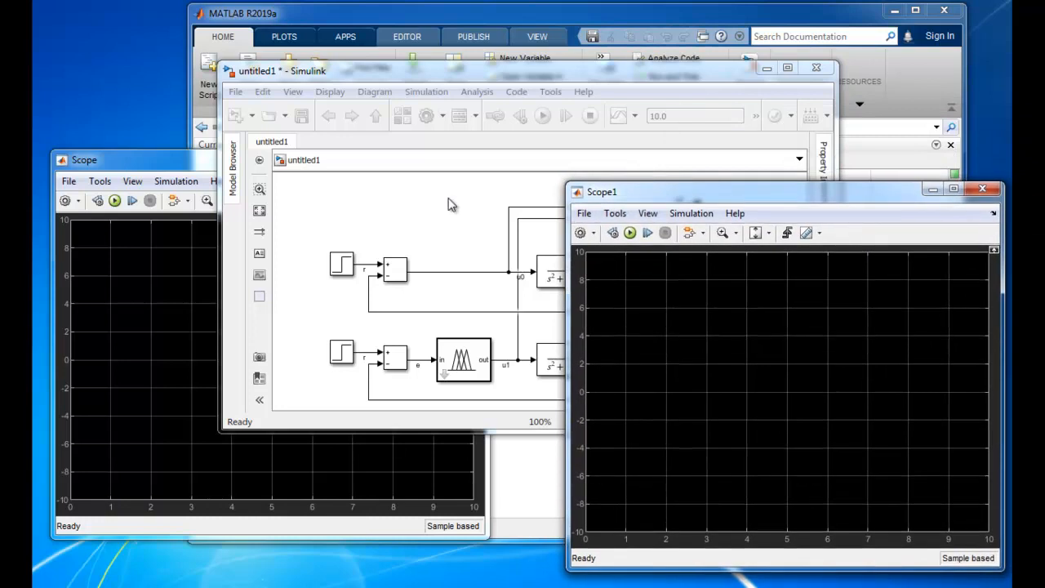
Run the simulation with both scope displays open
{"action": "left_click", "coordinate": [417, 71]}
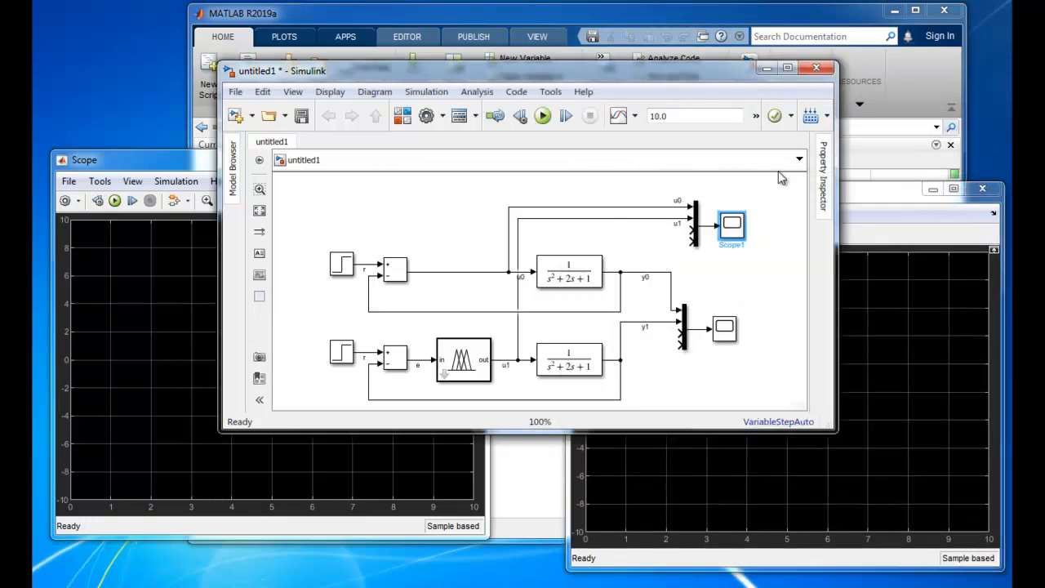
{"action": "left_click", "coordinate": [862, 215]}
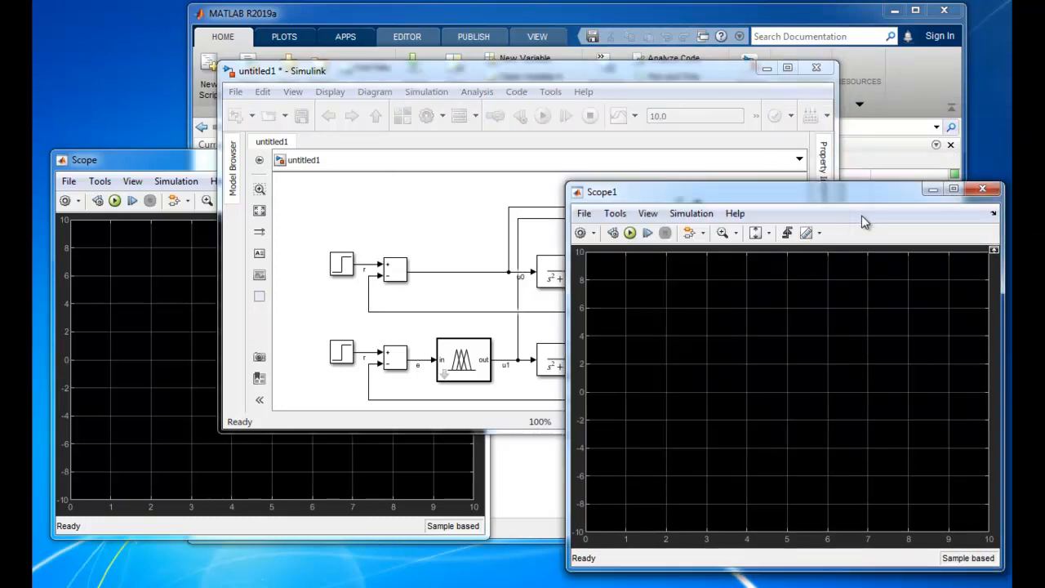
{"action": "left_click", "coordinate": [658, 217]}
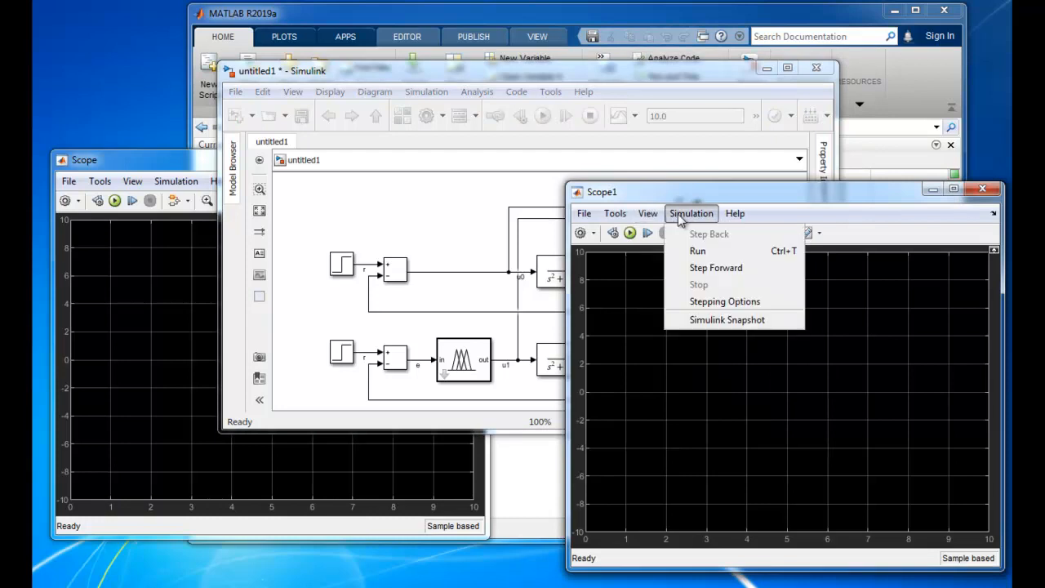
{"action": "left_click", "coordinate": [671, 286]}
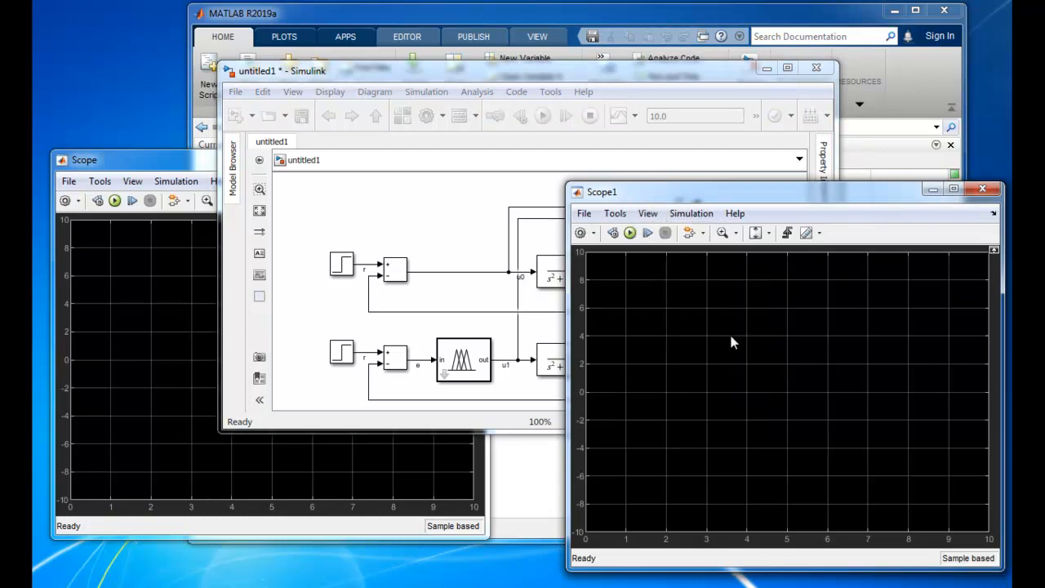
{"action": "left_click", "coordinate": [200, 283]}
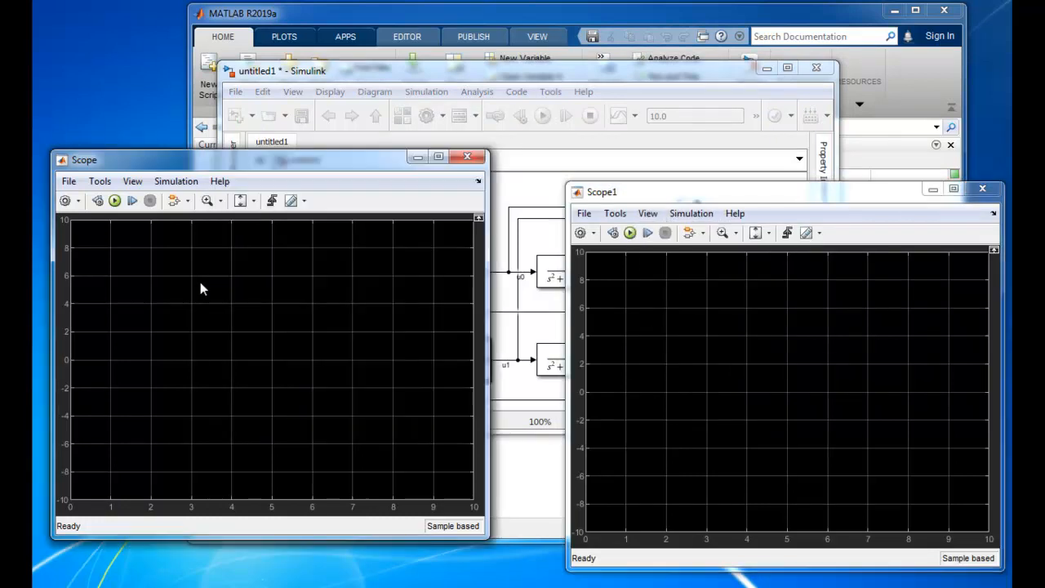
{"action": "left_click", "coordinate": [116, 201]}
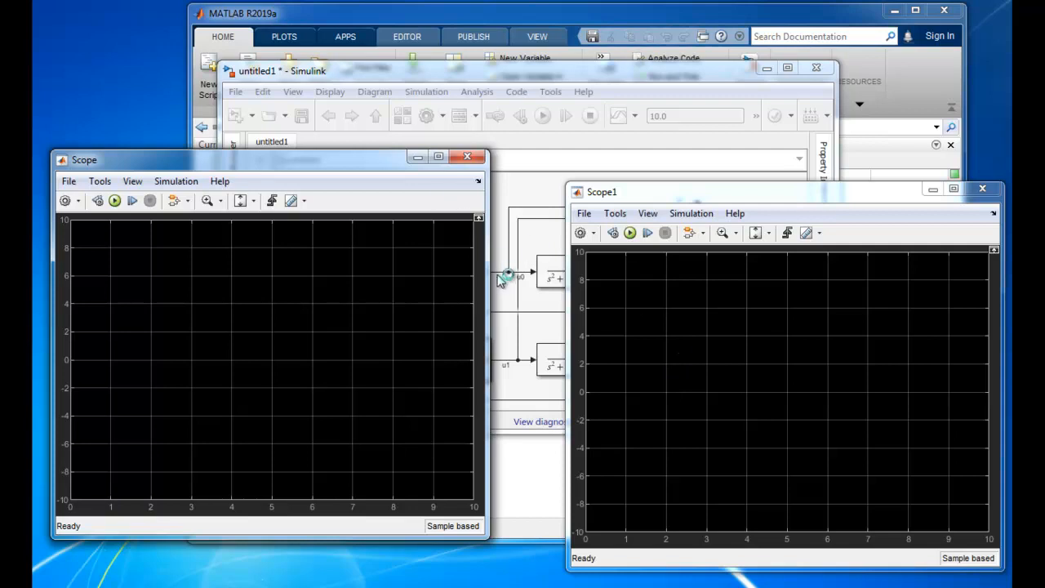
Compare the y0 and y1 output responses and the u0 and u1 control signals in the two scope displays
{"action": "left_click", "coordinate": [512, 307]}
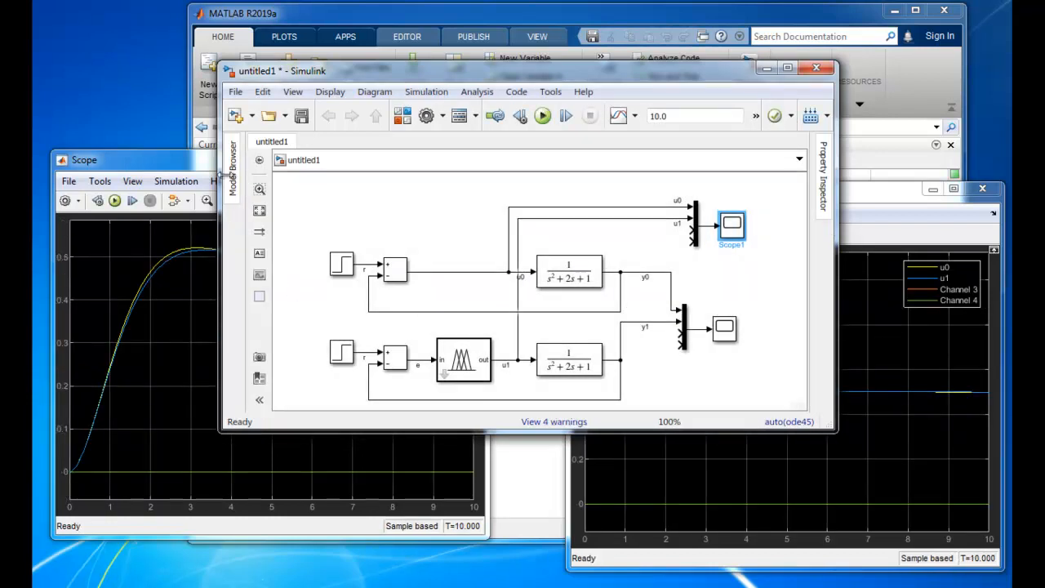
{"action": "left_click", "coordinate": [206, 156]}
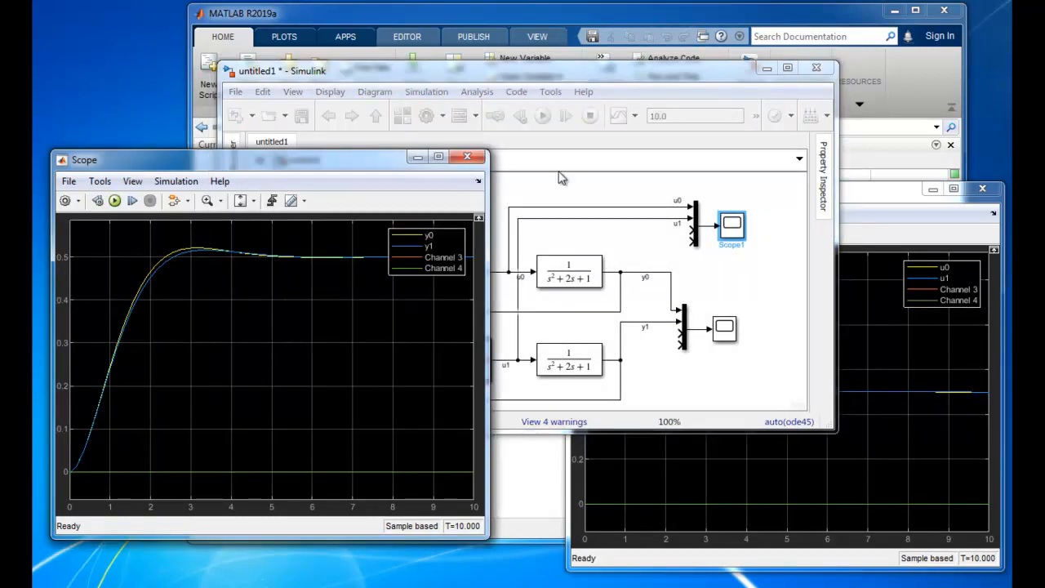
{"action": "left_click", "coordinate": [864, 198]}
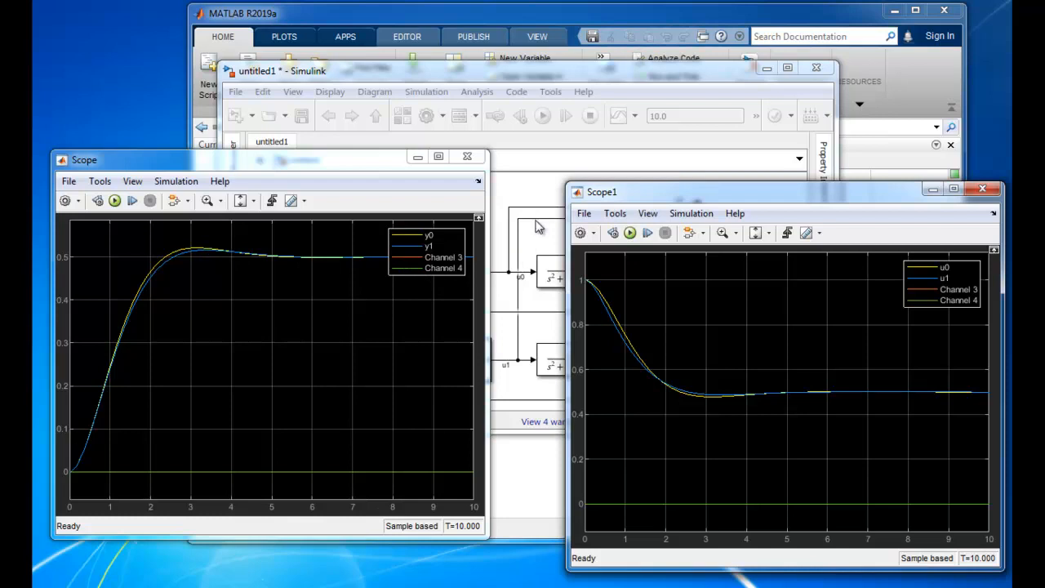
{"action": "left_click", "coordinate": [517, 196]}
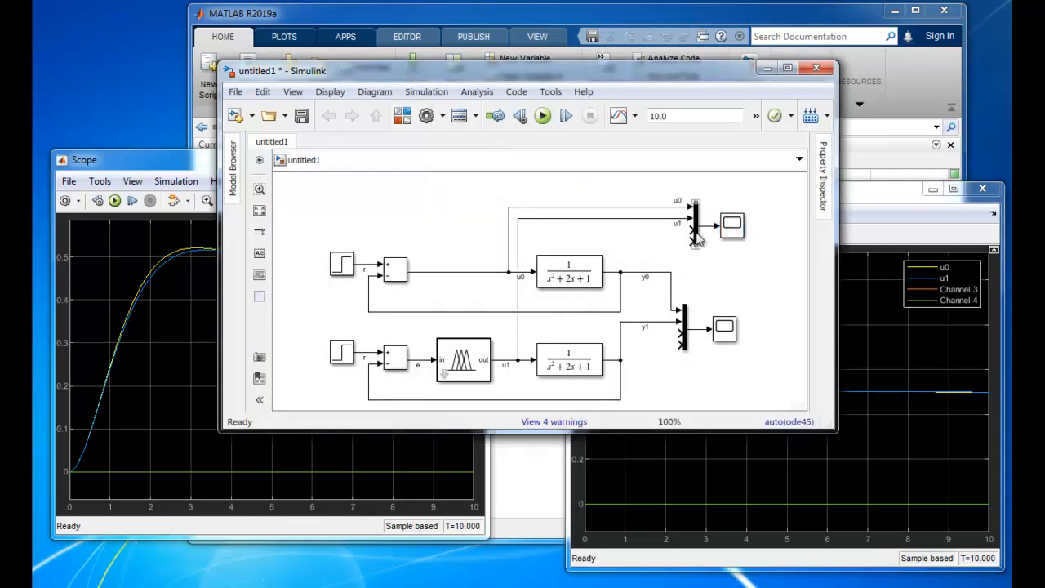
{"action": "left_click", "coordinate": [141, 165]}
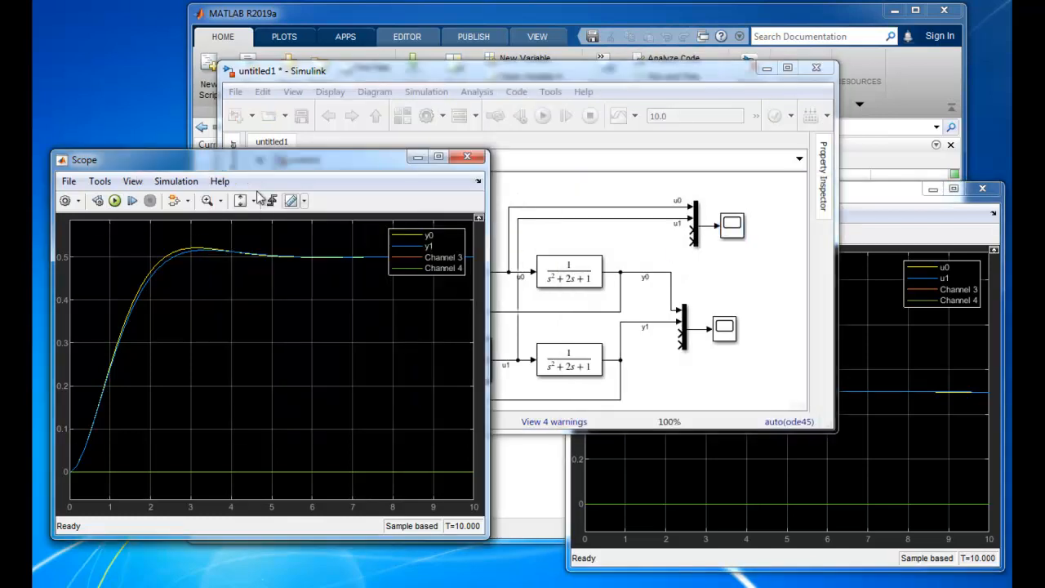
{"action": "left_click", "coordinate": [875, 202]}
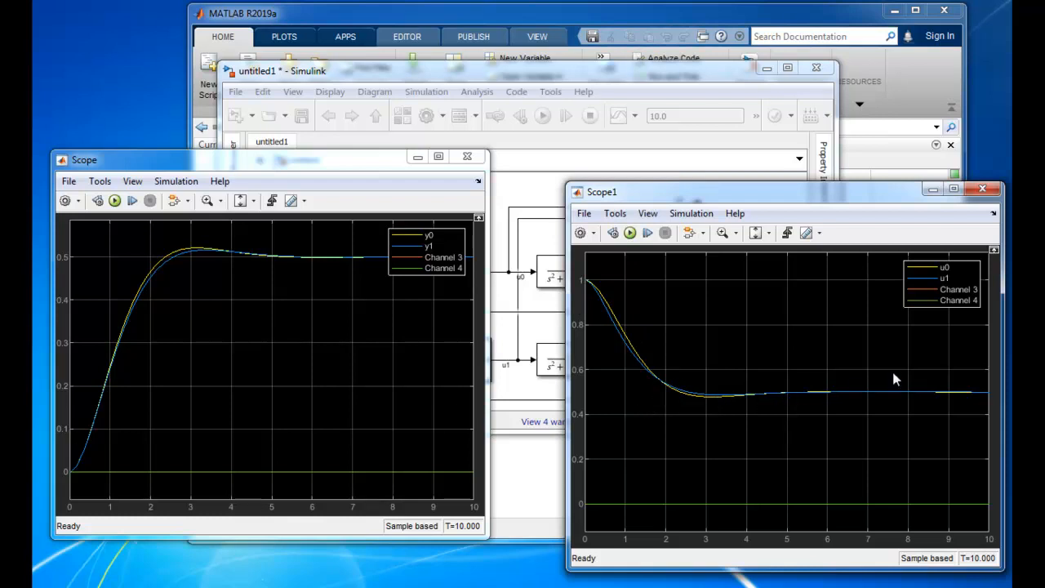
Delete the lower loop's Step block and branch its reference line r from the upper Step block's output
{"action": "left_click", "coordinate": [476, 80]}
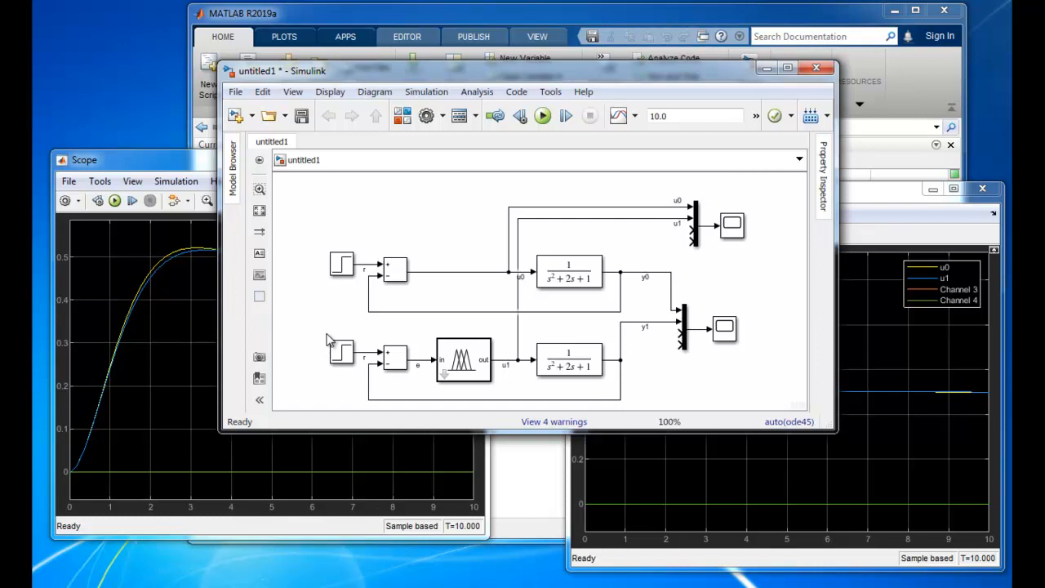
{"action": "left_click", "coordinate": [339, 356]}
{"action": "key", "text": "Delete"}
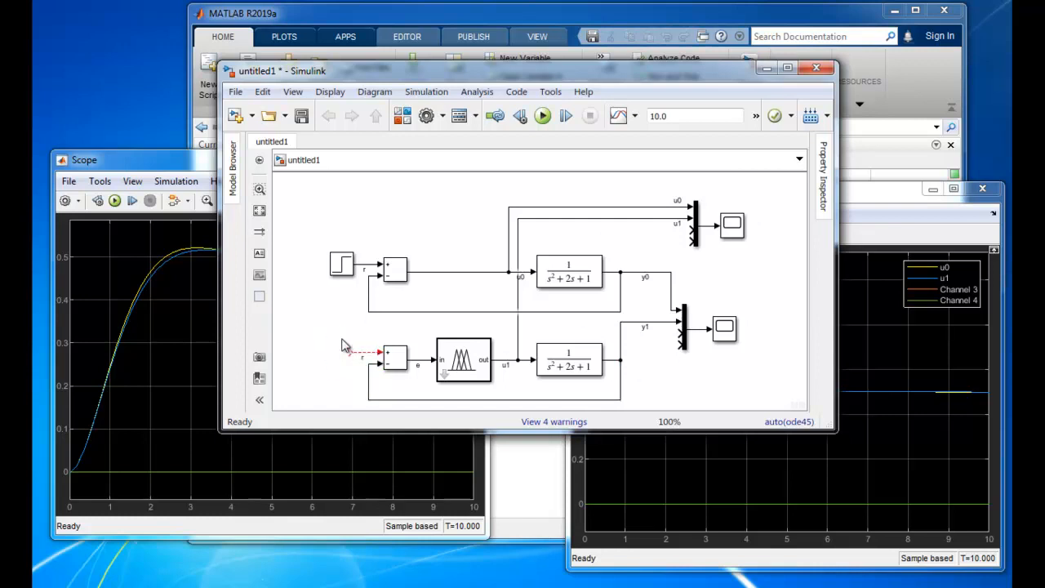
{"action": "left_click_drag", "start_coordinate": [346, 353], "coordinate": [357, 262]}
{"action": "left_click", "coordinate": [658, 373]}
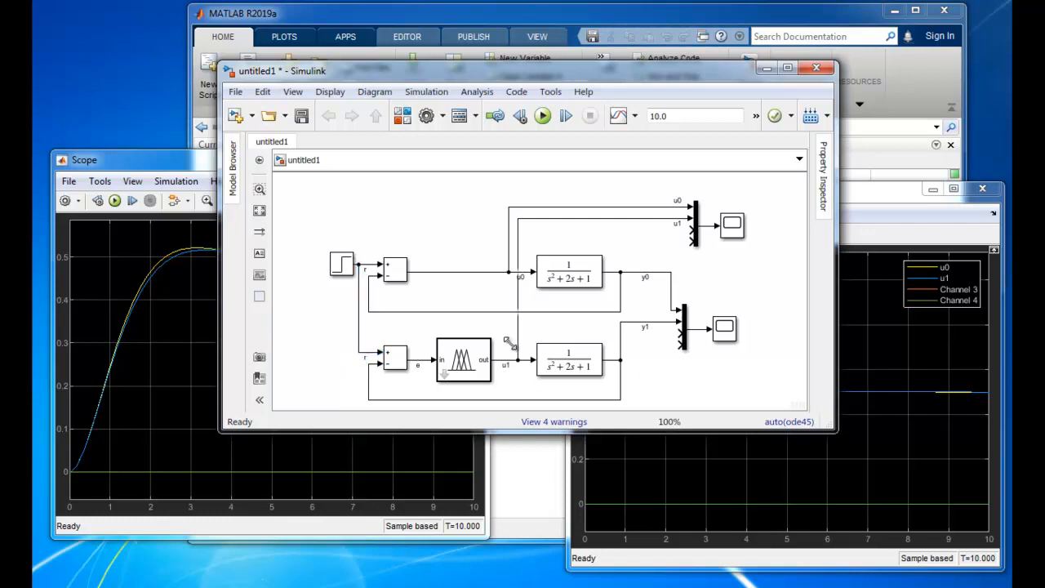
Duplicate the fuzzy feedback loop with its Add, Fuzzy Logic Controller and Transfer Fcn blocks and align the copy directly beneath the original
{"action": "left_click_drag", "start_coordinate": [379, 328], "coordinate": [627, 389]}
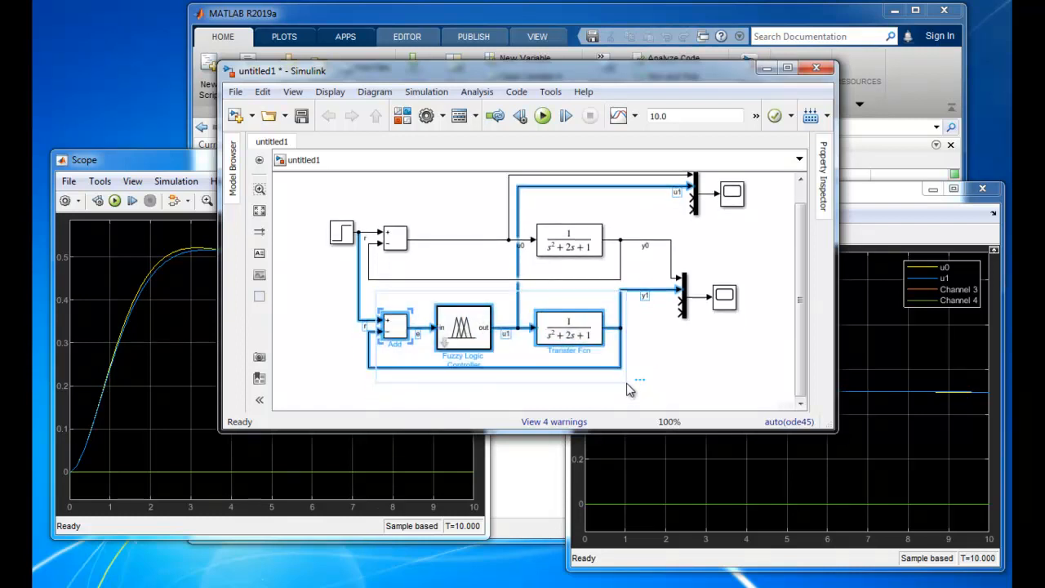
{"action": "left_click", "coordinate": [682, 395]}
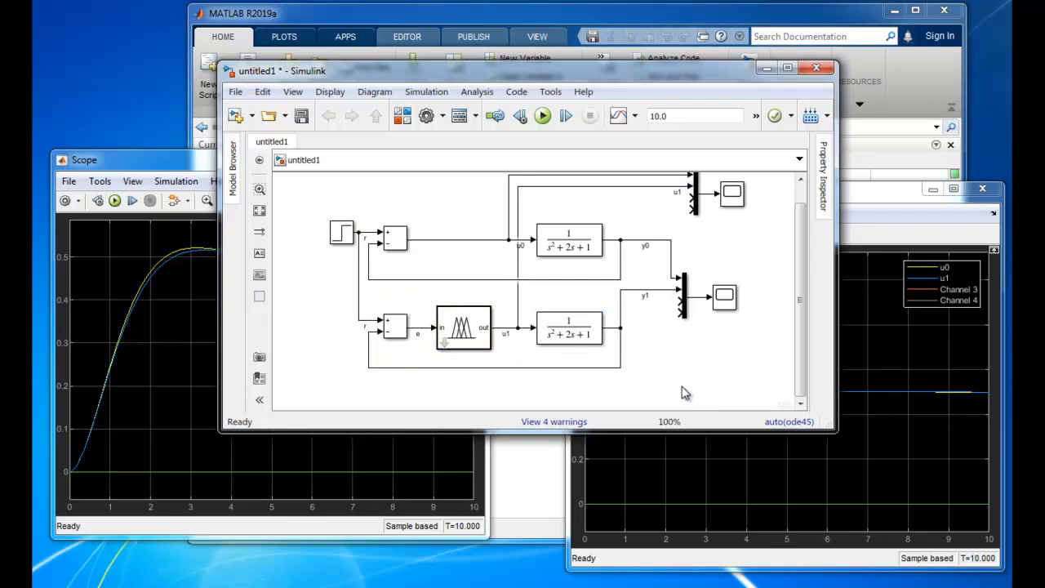
{"action": "key", "text": "ctrl+v"}
{"action": "left_click_drag", "start_coordinate": [800, 298], "coordinate": [792, 369]}
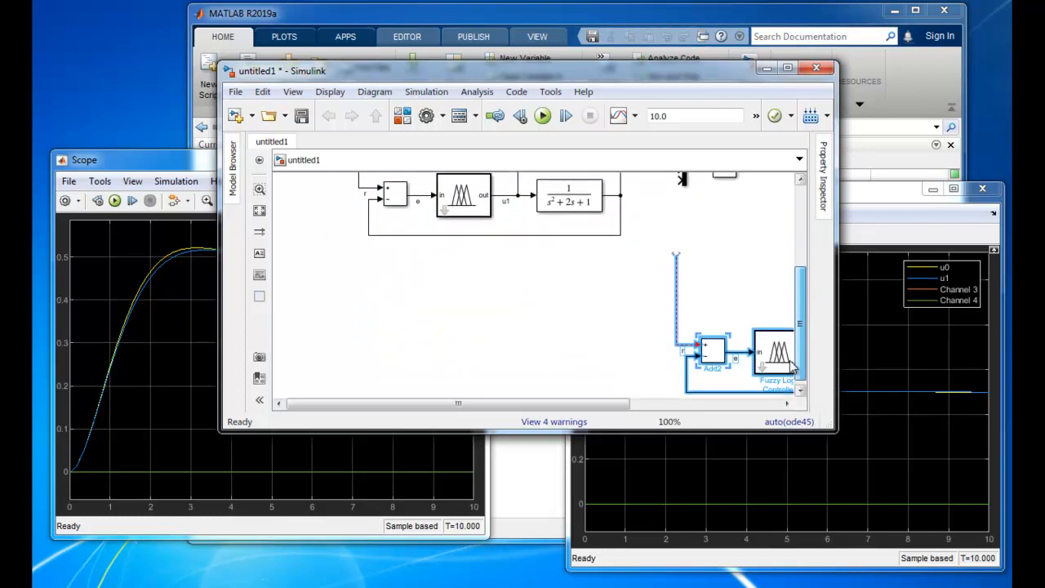
{"action": "left_click_drag", "start_coordinate": [710, 351], "coordinate": [394, 332]}
{"action": "left_click_drag", "start_coordinate": [490, 327], "coordinate": [470, 273]}
{"action": "left_click", "coordinate": [321, 234]}
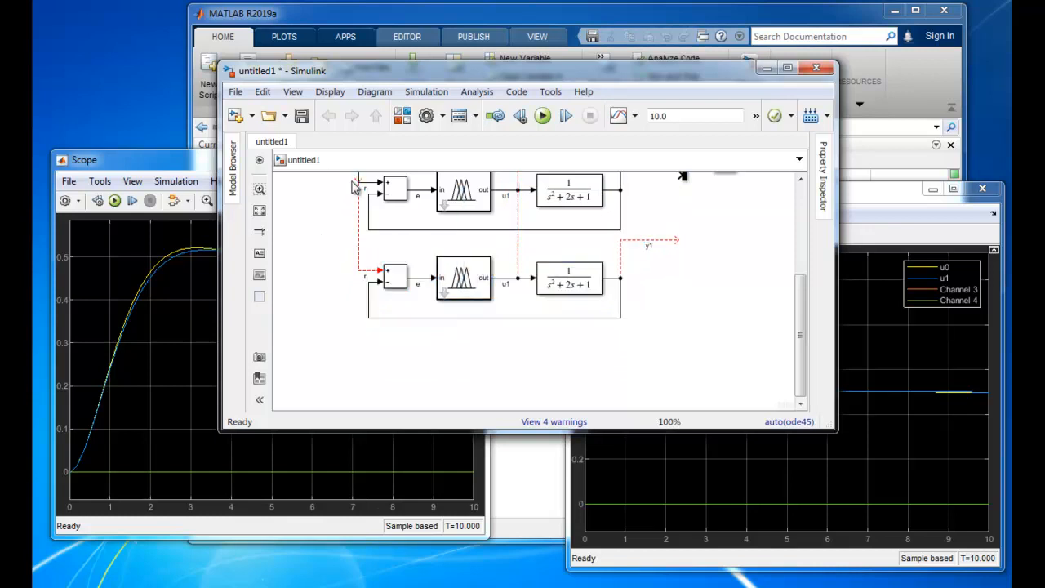
Connect the copied loop's reference line to the shared r signal and its plant output to the third input of the output Mux
{"action": "left_click_drag", "start_coordinate": [358, 179], "coordinate": [359, 182]}
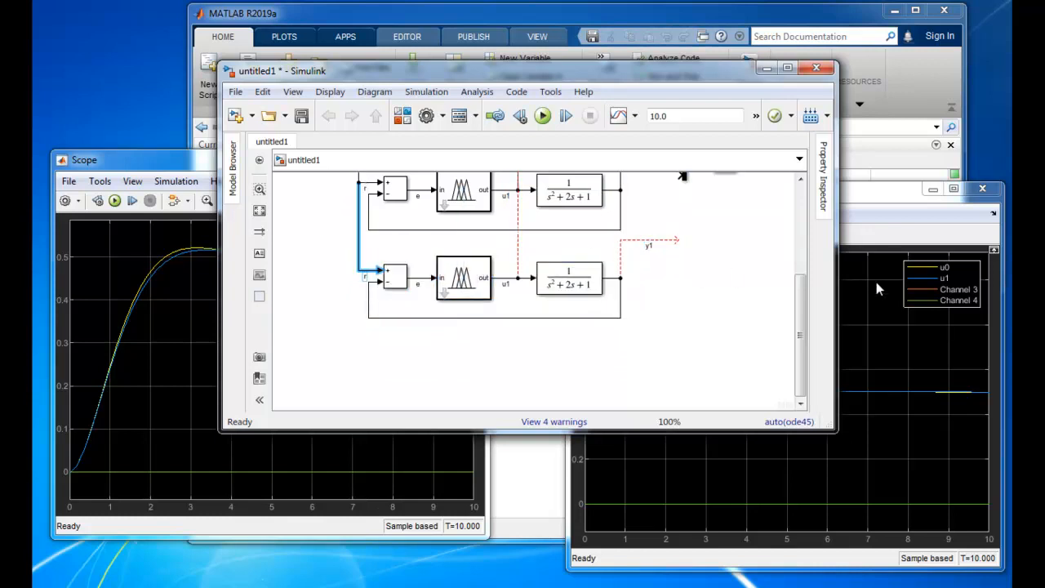
{"action": "left_click_drag", "start_coordinate": [798, 298], "coordinate": [791, 257]}
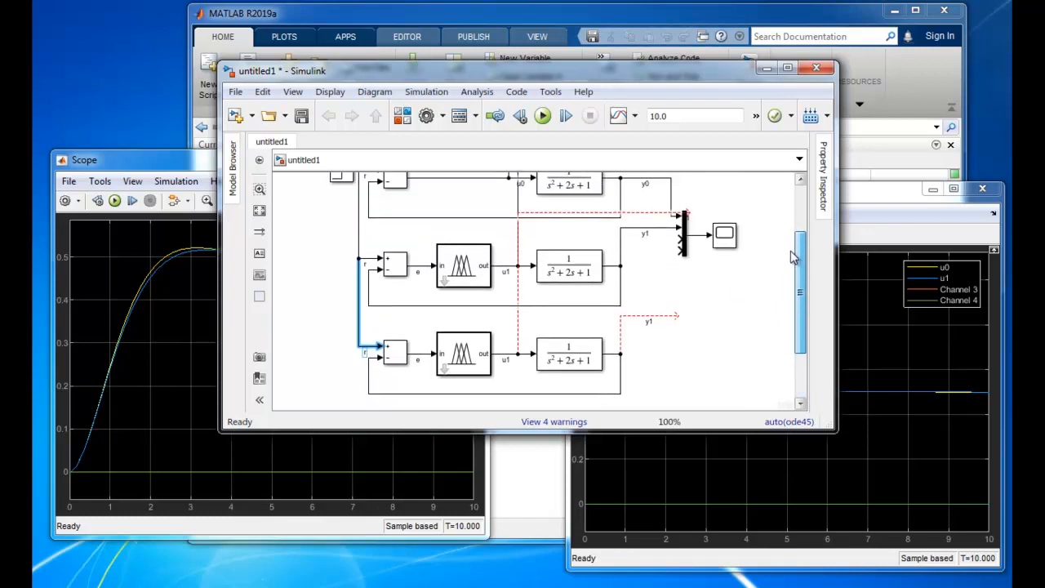
{"action": "left_click_drag", "start_coordinate": [680, 316], "coordinate": [680, 240]}
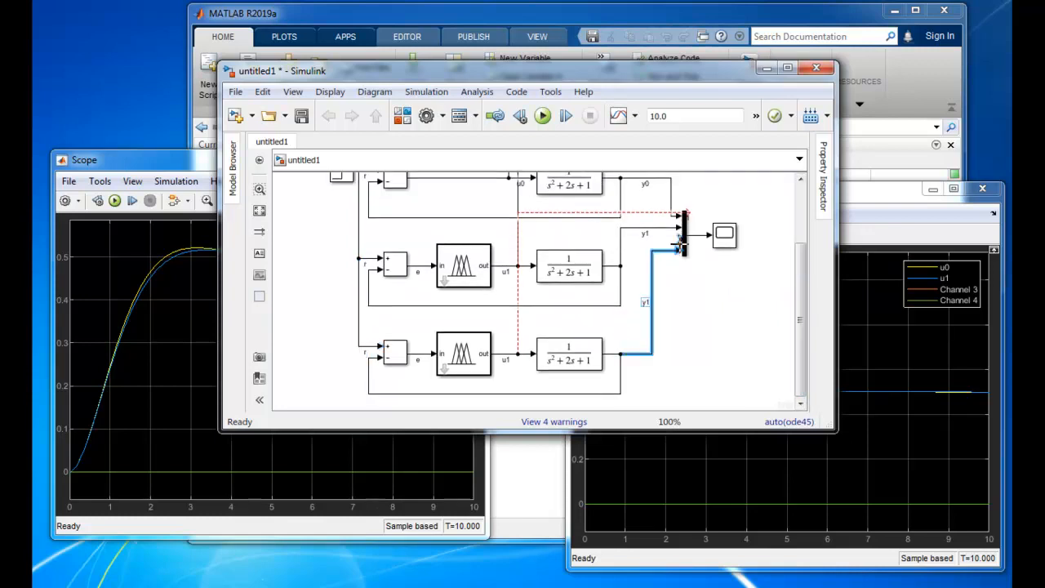
Set the copied loop's Fuzzy Logic Controller FIS name to error2
{"action": "double_click", "coordinate": [455, 352]}
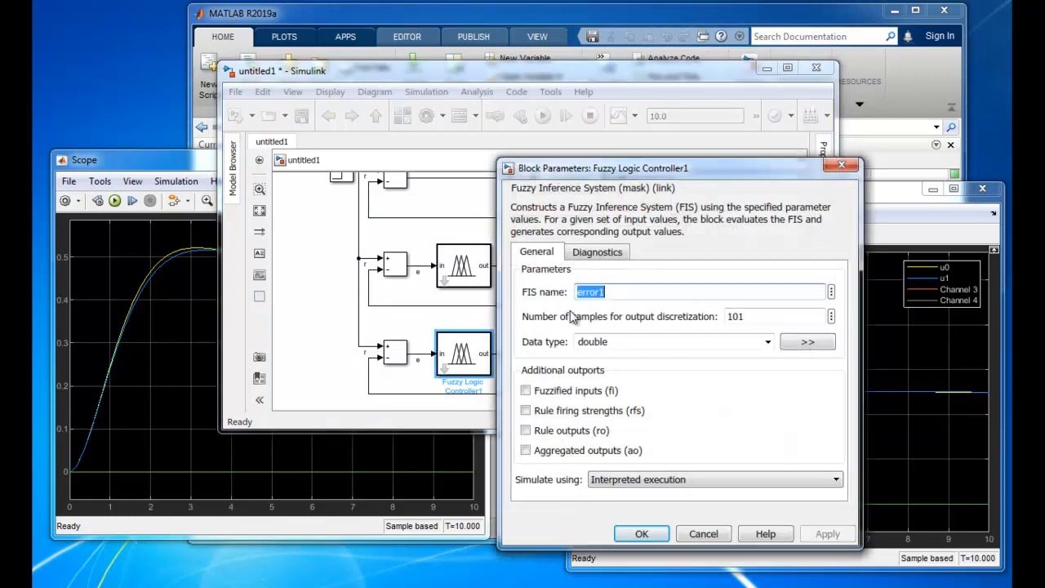
{"action": "left_click", "coordinate": [647, 287]}
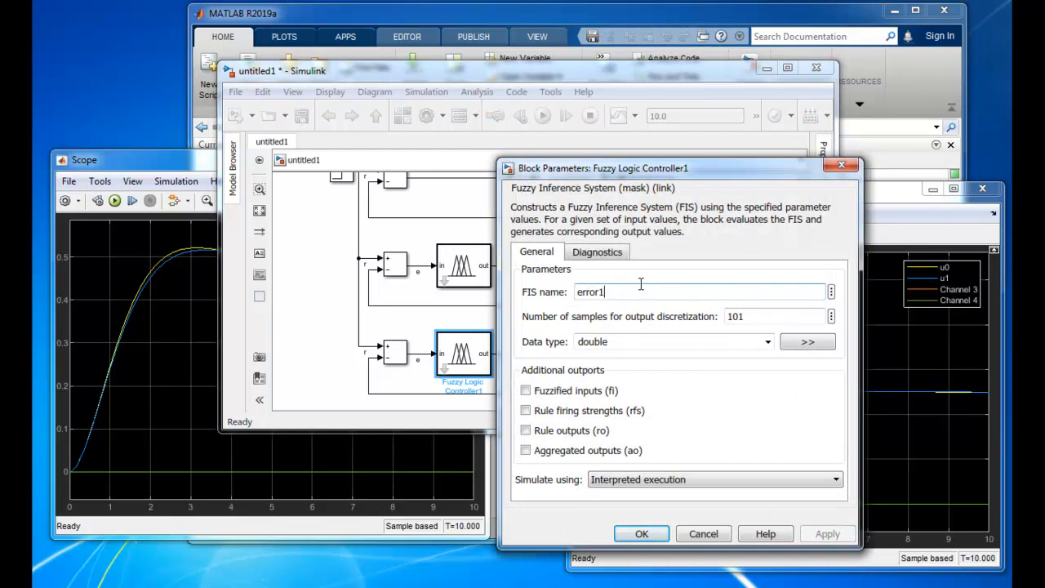
{"action": "key", "text": "BackSpace"}
{"action": "type", "text": "2"}
{"action": "left_click", "coordinate": [827, 535]}
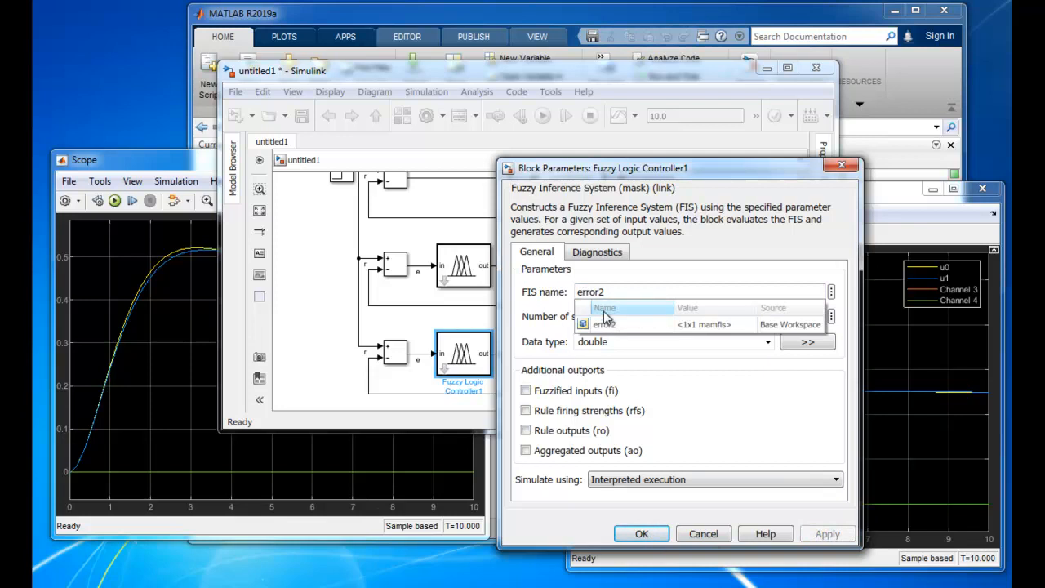
{"action": "left_click", "coordinate": [606, 324]}
{"action": "left_click", "coordinate": [642, 534]}
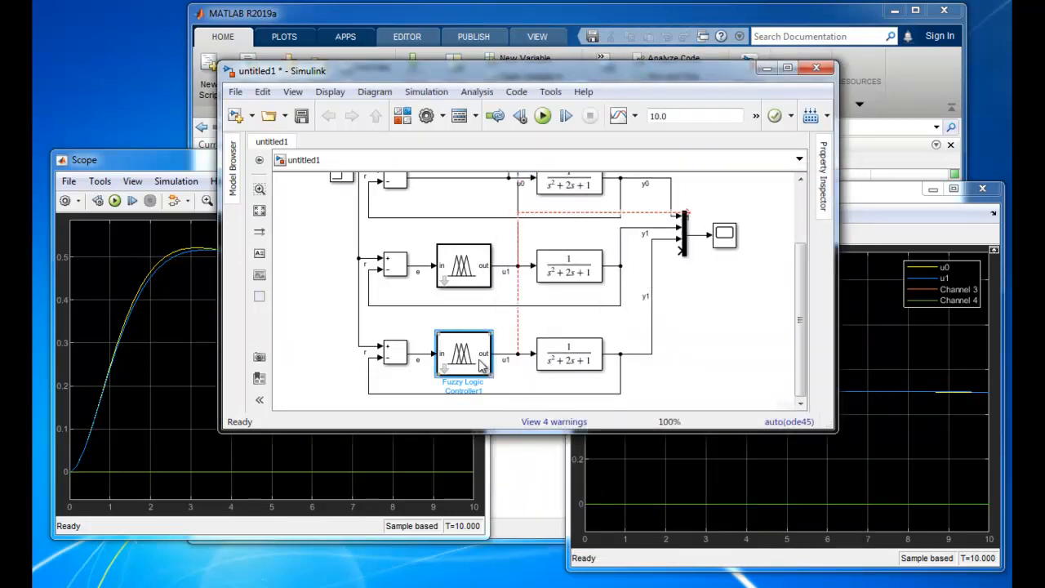
Connect the copied loop's control signal to the third input of the control-signal Mux and name it u2
{"action": "left_click_drag", "start_coordinate": [800, 271], "coordinate": [796, 227]}
{"action": "left_click_drag", "start_coordinate": [691, 291], "coordinate": [693, 220]}
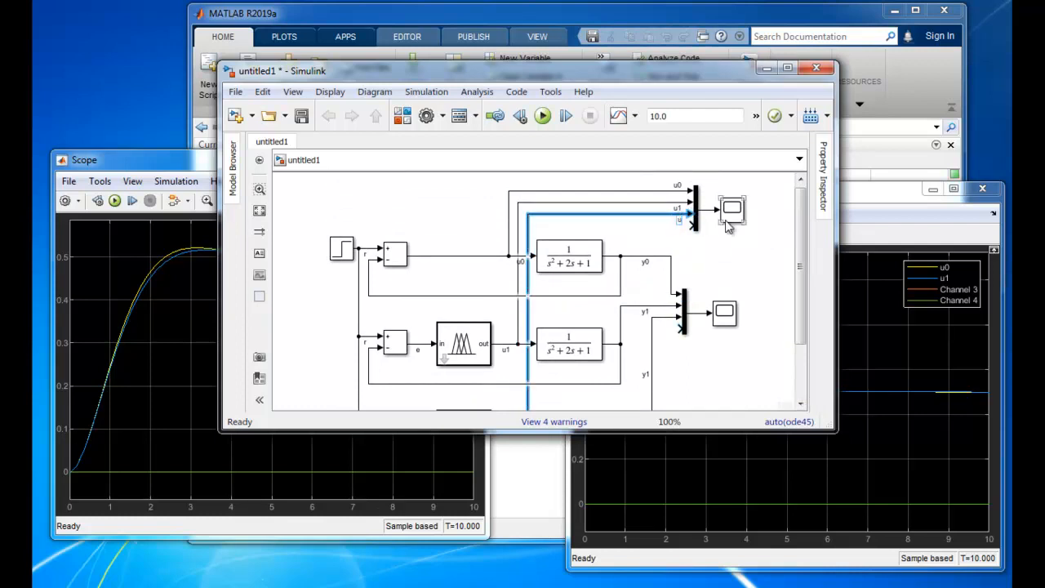
{"action": "left_click", "coordinate": [735, 282]}
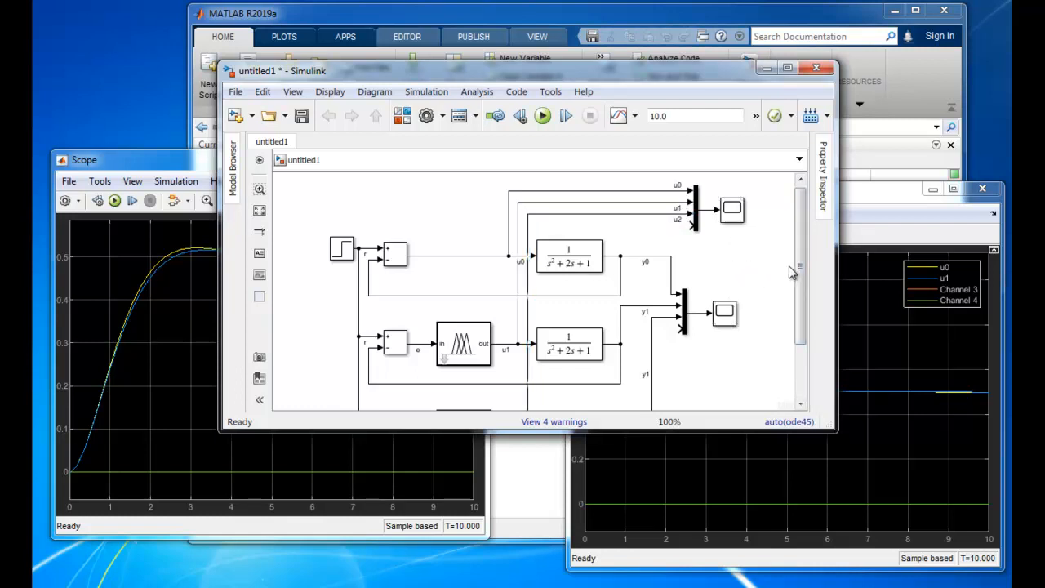
Duplicate the error2 fuzzy loop and align the copy directly beneath it as the fourth loop
{"action": "left_click_drag", "start_coordinate": [799, 263], "coordinate": [786, 331]}
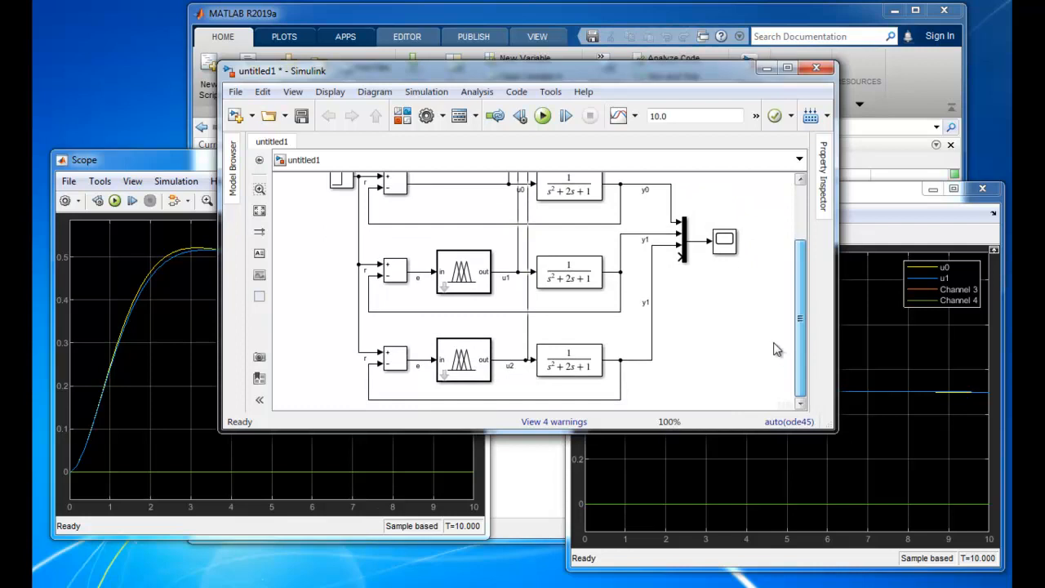
{"action": "left_click_drag", "start_coordinate": [374, 333], "coordinate": [617, 395]}
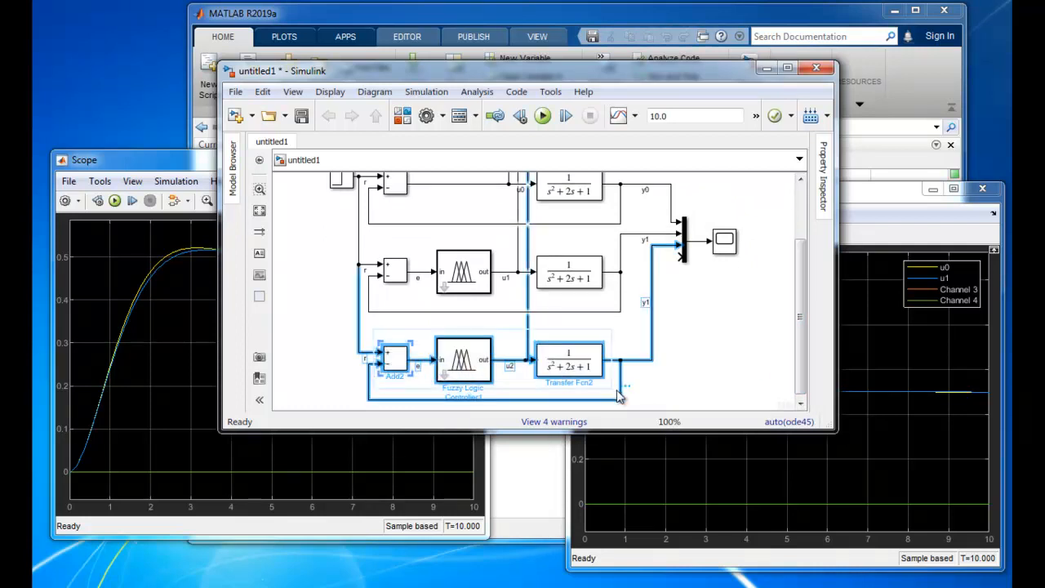
{"action": "left_click", "coordinate": [739, 359]}
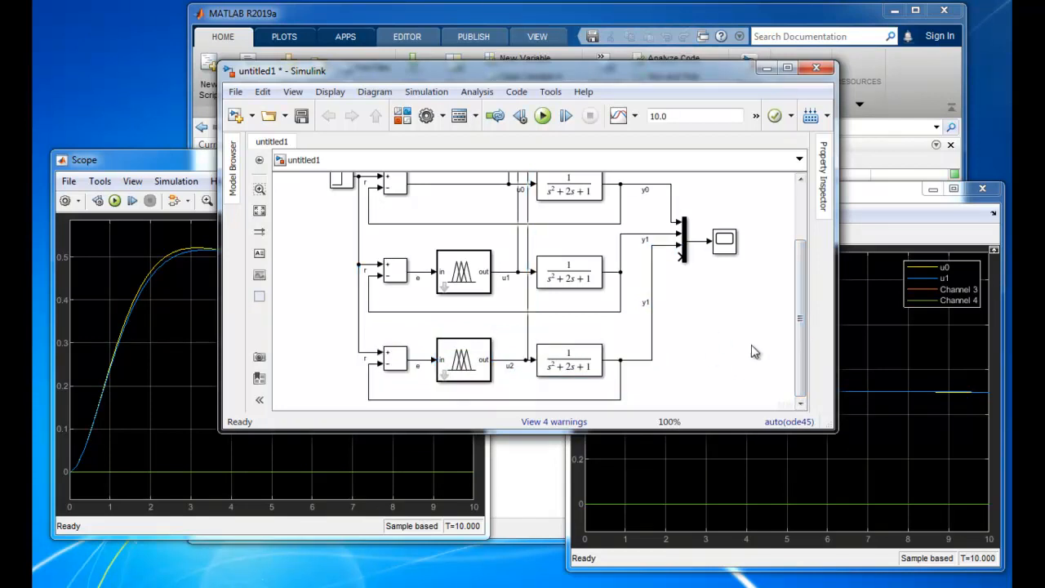
{"action": "key", "text": "ctrl+v"}
{"action": "left_click_drag", "start_coordinate": [798, 315], "coordinate": [787, 385]}
{"action": "left_click_drag", "start_coordinate": [772, 349], "coordinate": [398, 364]}
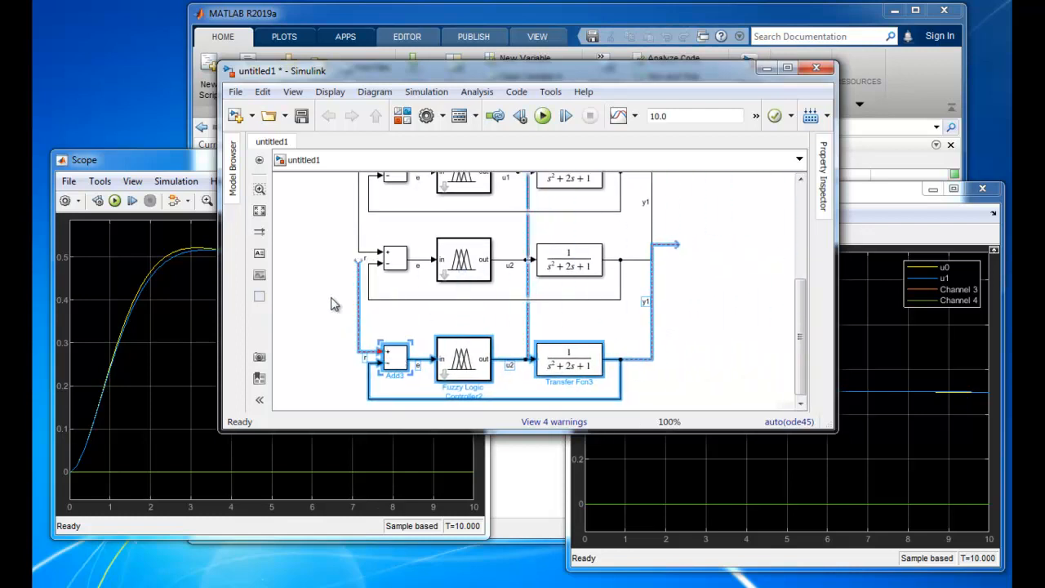
Connect the fourth loop's reference line to the shared r signal and its plant output to the fourth input of the output Mux
{"action": "left_click_drag", "start_coordinate": [359, 259], "coordinate": [360, 258]}
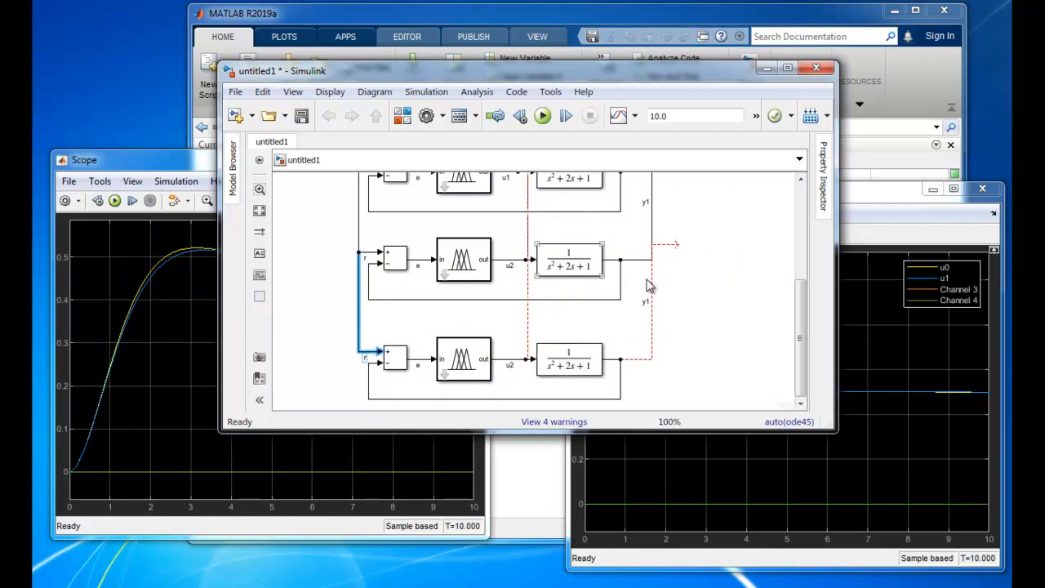
{"action": "left_click_drag", "start_coordinate": [801, 336], "coordinate": [801, 297]}
{"action": "left_click_drag", "start_coordinate": [675, 311], "coordinate": [683, 231]}
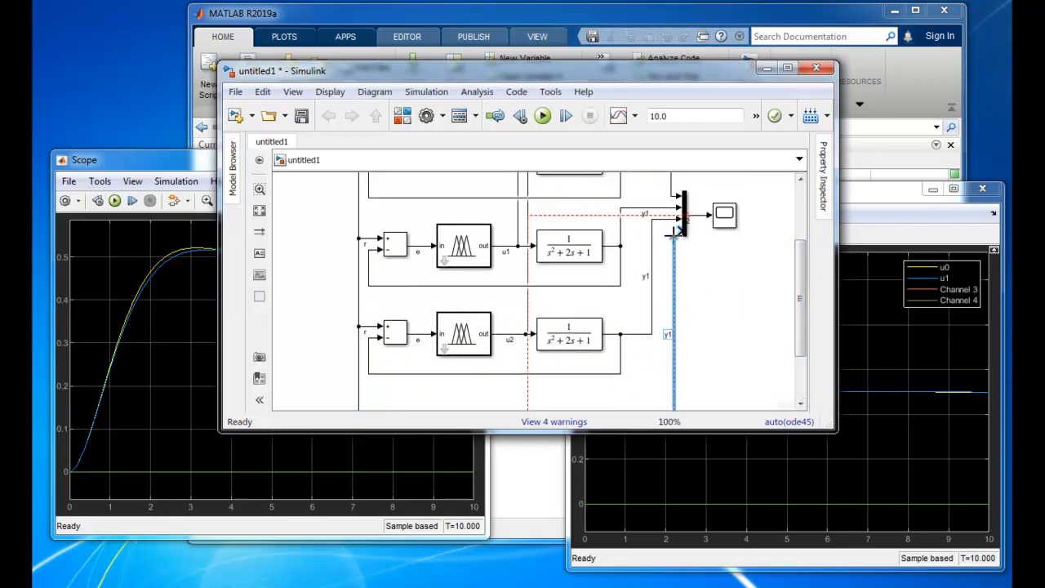
Connect the fourth loop's control signal to the last input of the control-signal Mux and route its vertical segment beside the other control lines
{"action": "left_click_drag", "start_coordinate": [802, 294], "coordinate": [802, 266]}
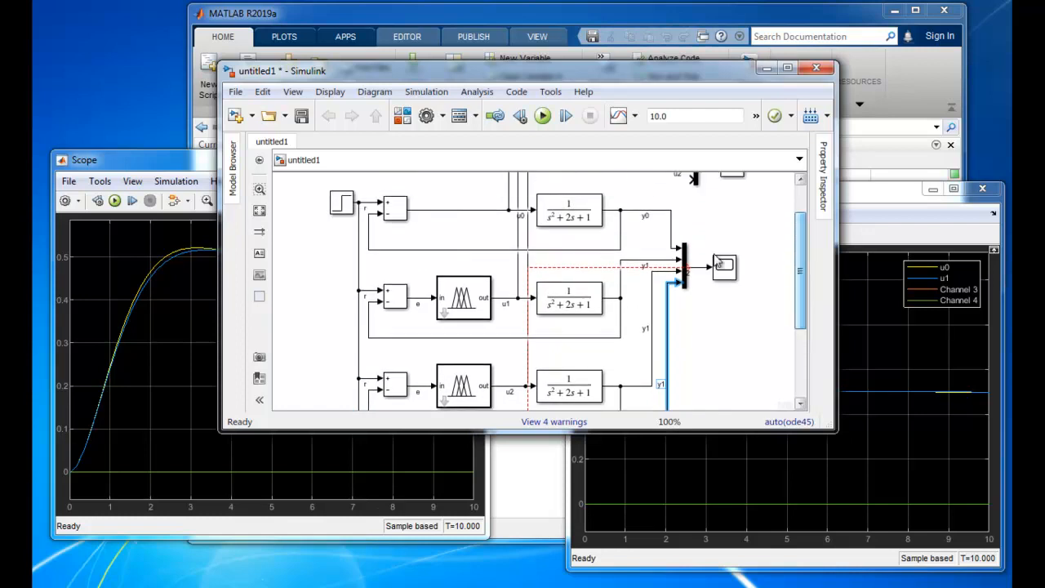
{"action": "left_click_drag", "start_coordinate": [688, 268], "coordinate": [692, 211]}
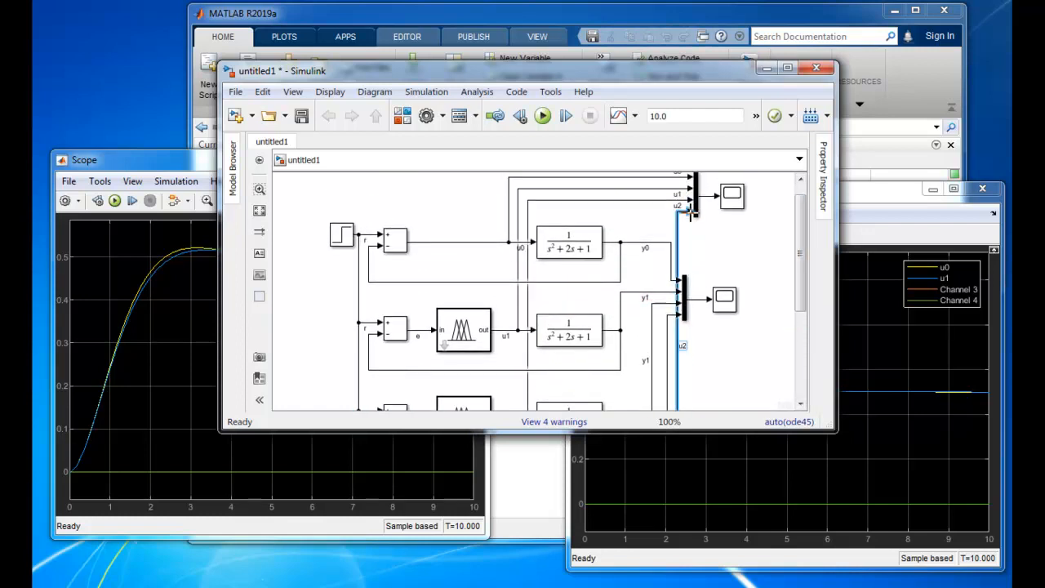
{"action": "left_click_drag", "start_coordinate": [678, 374], "coordinate": [537, 357]}
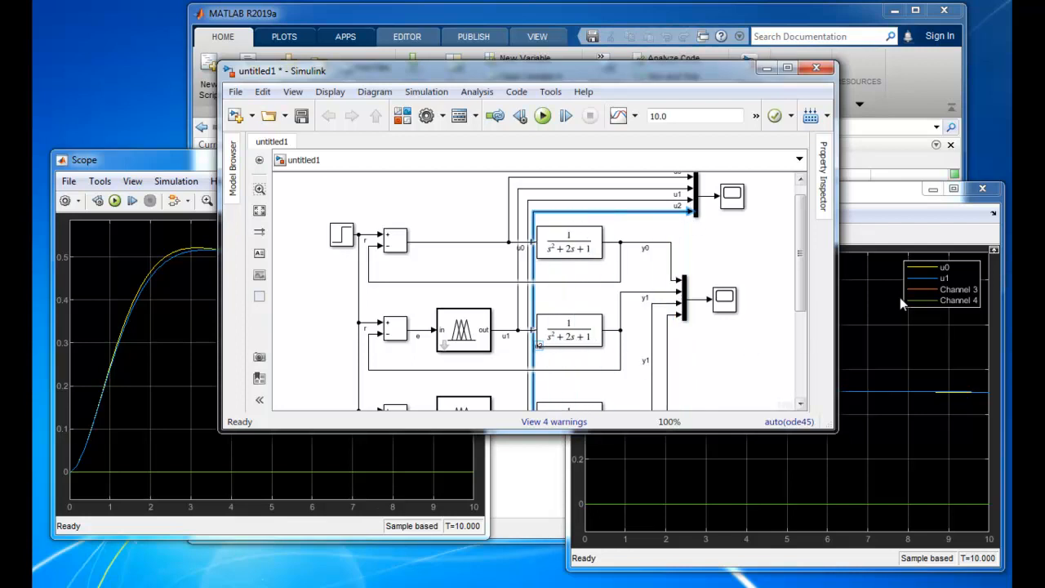
{"action": "left_click_drag", "start_coordinate": [800, 214], "coordinate": [812, 253]}
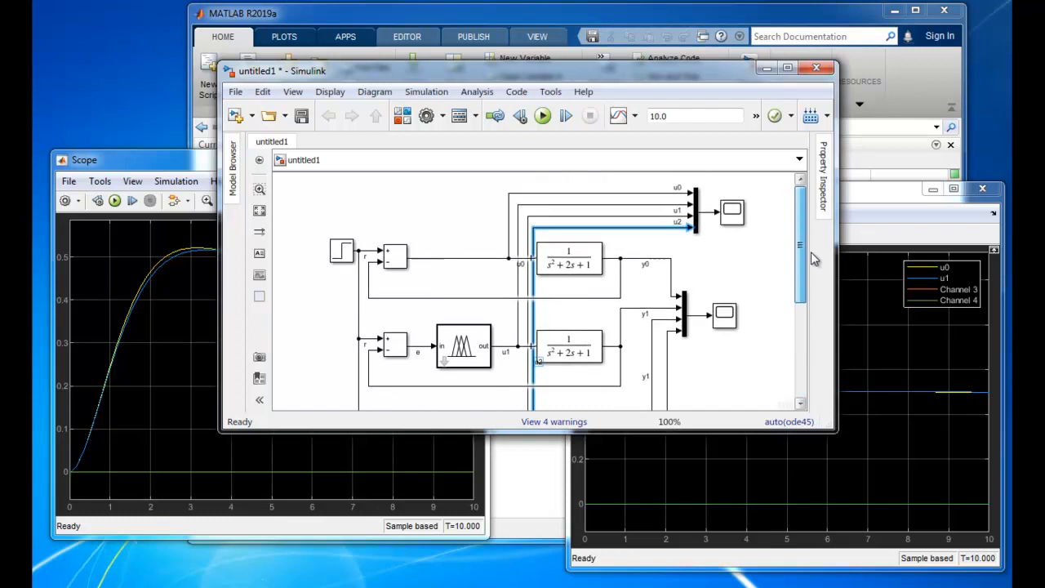
Run the simulation and bring both scope displays to the front
{"action": "left_click", "coordinate": [862, 317]}
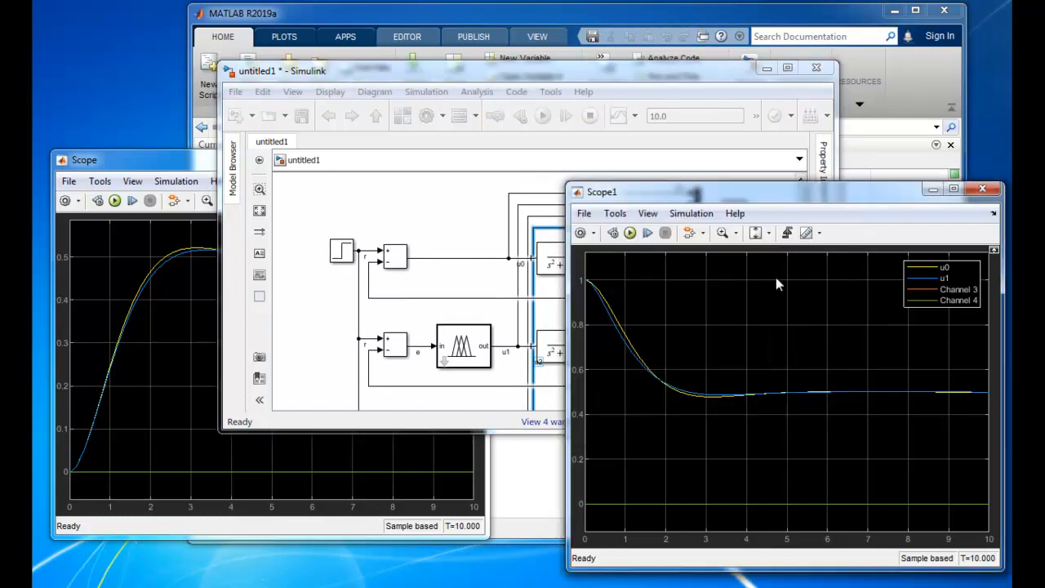
{"action": "left_click", "coordinate": [630, 233]}
{"action": "left_click", "coordinate": [208, 161]}
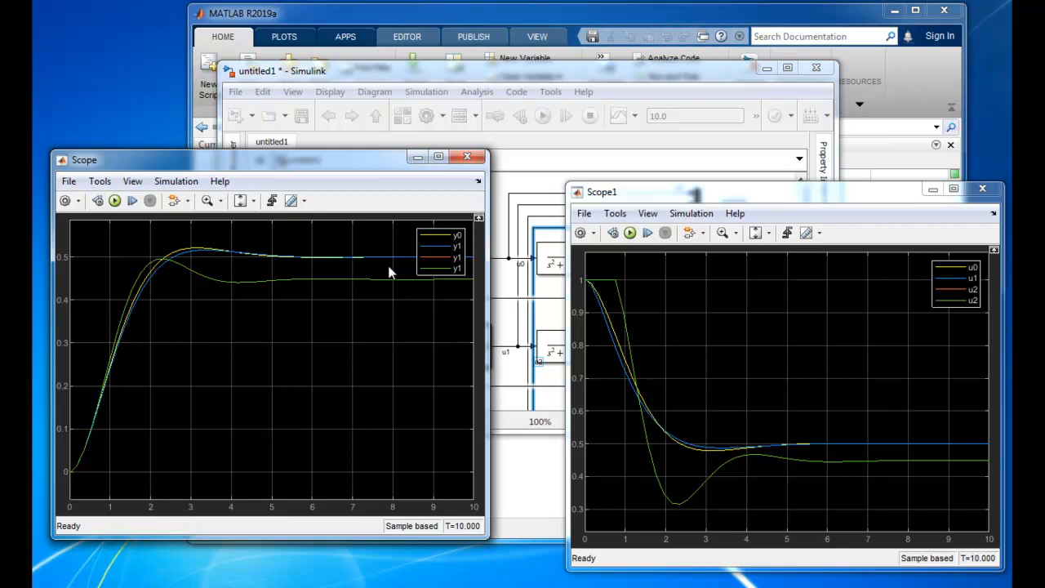
Rename the fourth loop's control signal as u3
{"action": "left_click", "coordinate": [516, 163]}
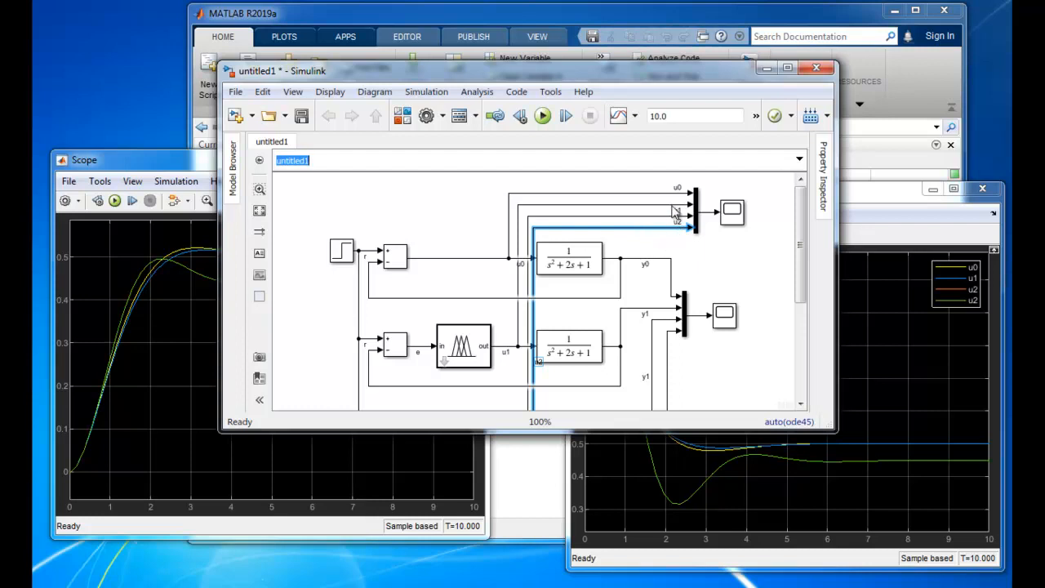
{"action": "left_click", "coordinate": [674, 207]}
{"action": "left_click", "coordinate": [663, 217]}
{"action": "left_click", "coordinate": [661, 229]}
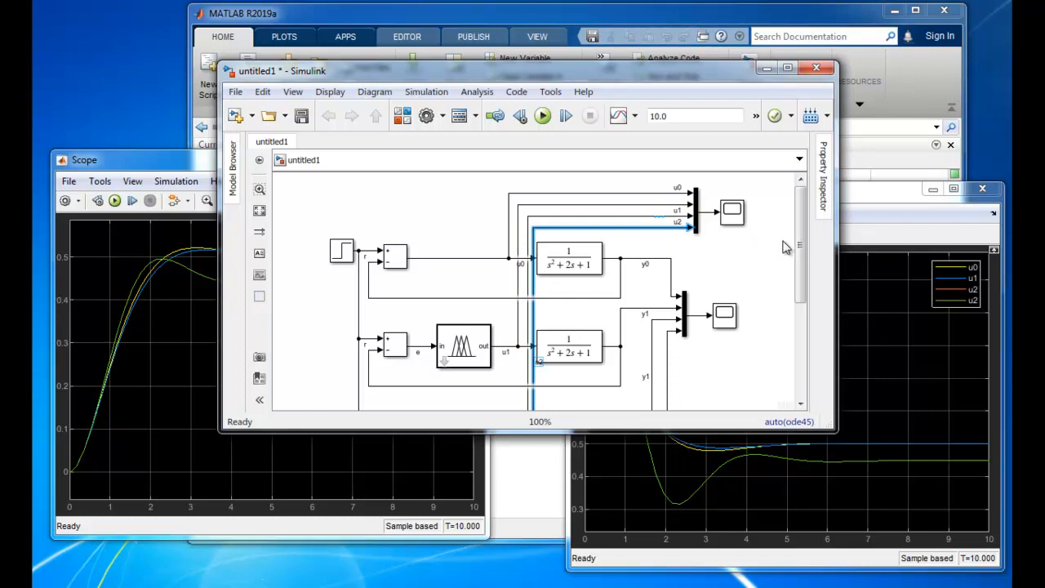
{"action": "left_click_drag", "start_coordinate": [803, 247], "coordinate": [798, 343]}
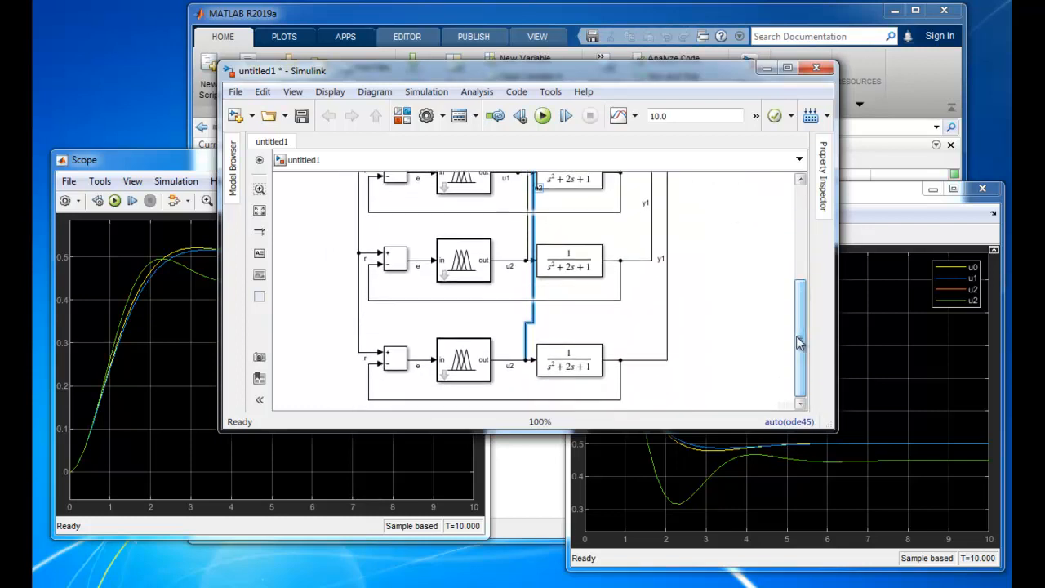
{"action": "left_click", "coordinate": [535, 344]}
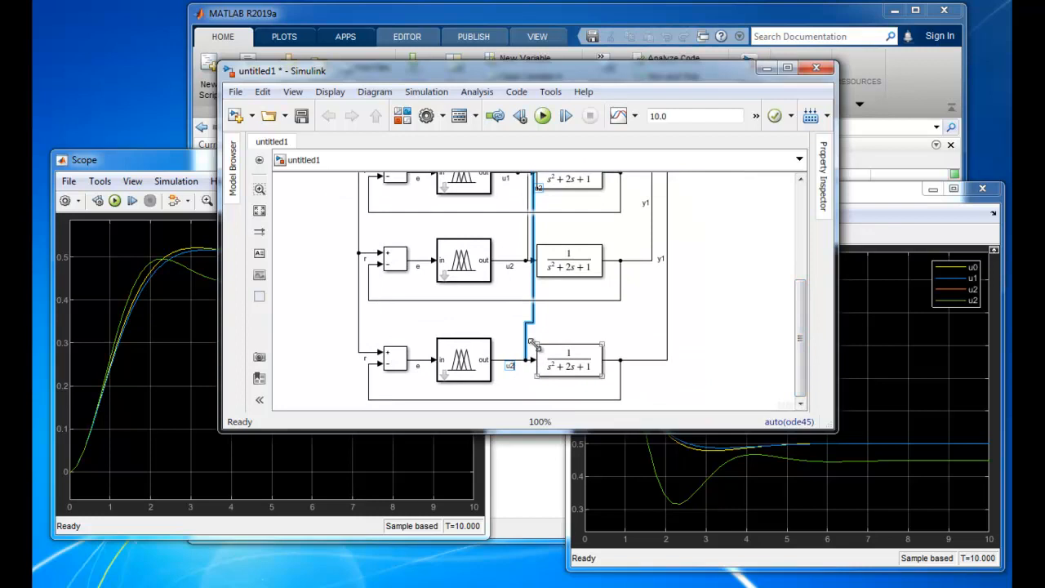
Set the fourth loop's Fuzzy Logic Controller FIS name to error3
{"action": "double_click", "coordinate": [474, 369]}
{"action": "left_click", "coordinate": [618, 298]}
{"action": "key", "text": "BackSpace"}
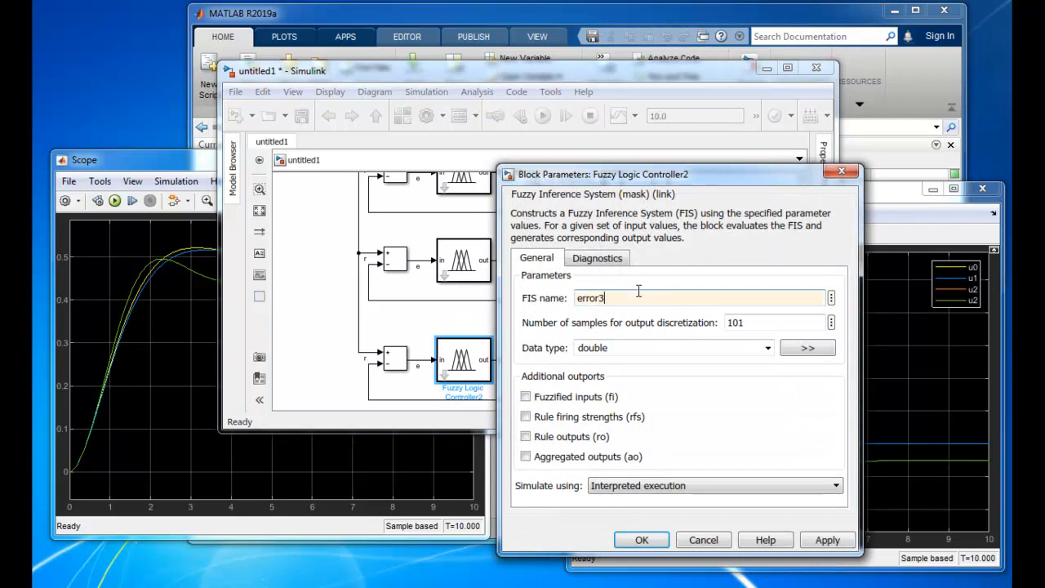
{"action": "left_click", "coordinate": [642, 540]}
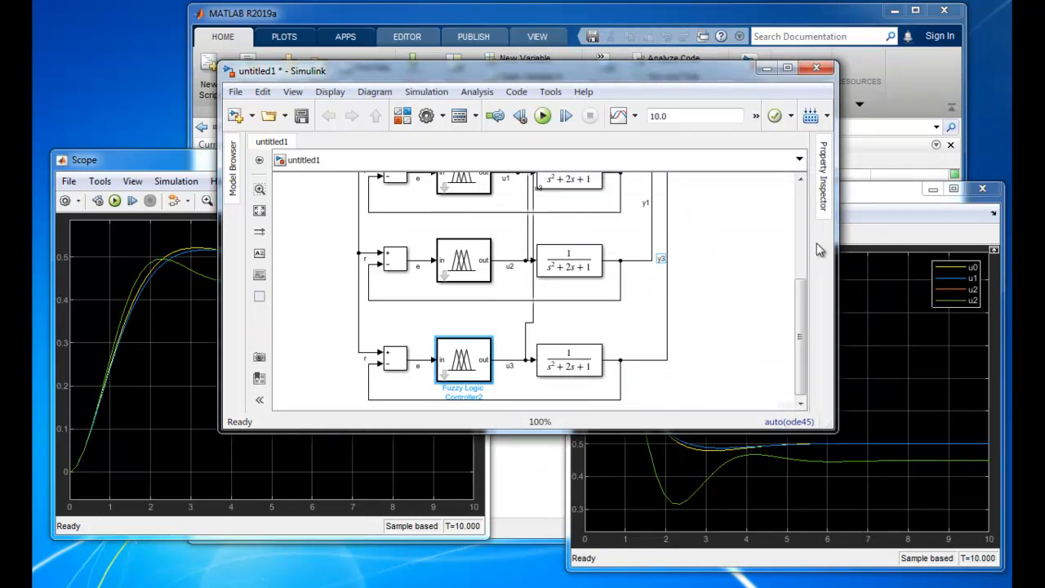
Rename the plant output signals of the third and fourth loops as y2 and y3
{"action": "left_click", "coordinate": [646, 204]}
{"action": "left_click", "coordinate": [693, 217]}
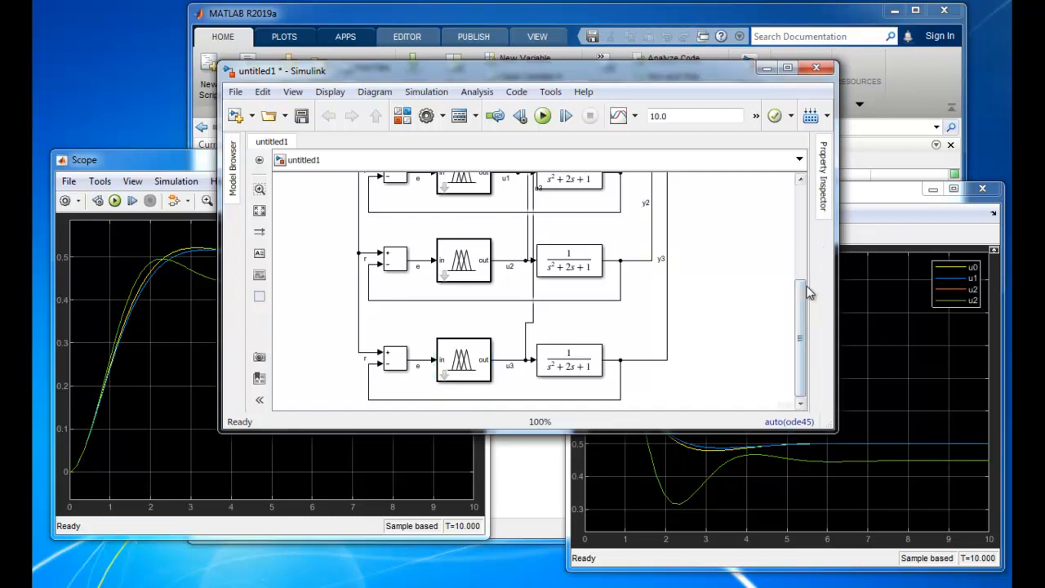
Bring the control-signal and output scope displays to the front and run the simulation
{"action": "left_click_drag", "start_coordinate": [800, 298], "coordinate": [801, 203]}
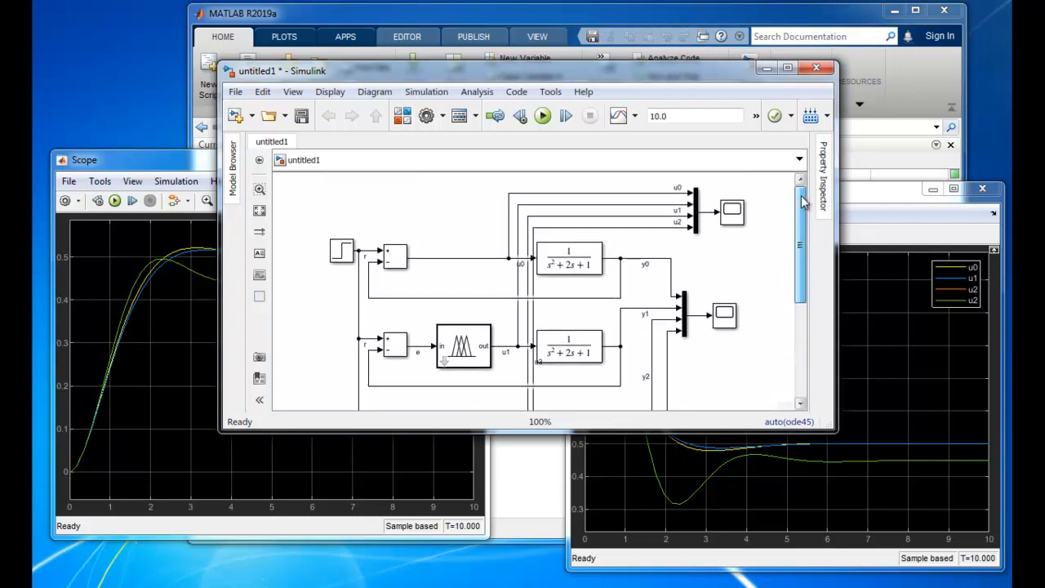
{"action": "double_click", "coordinate": [746, 211]}
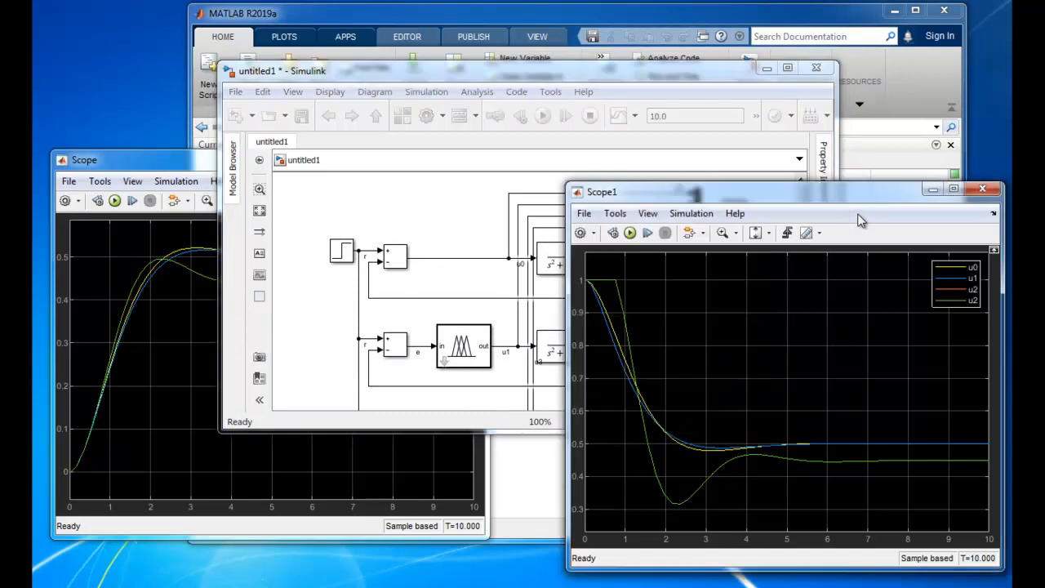
{"action": "left_click", "coordinate": [186, 164]}
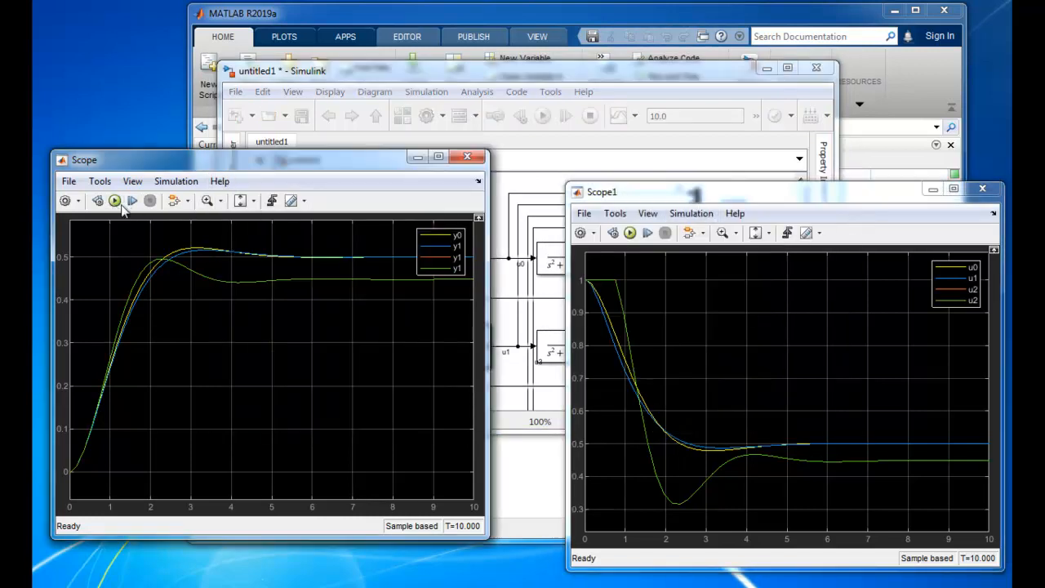
{"action": "left_click", "coordinate": [632, 235]}
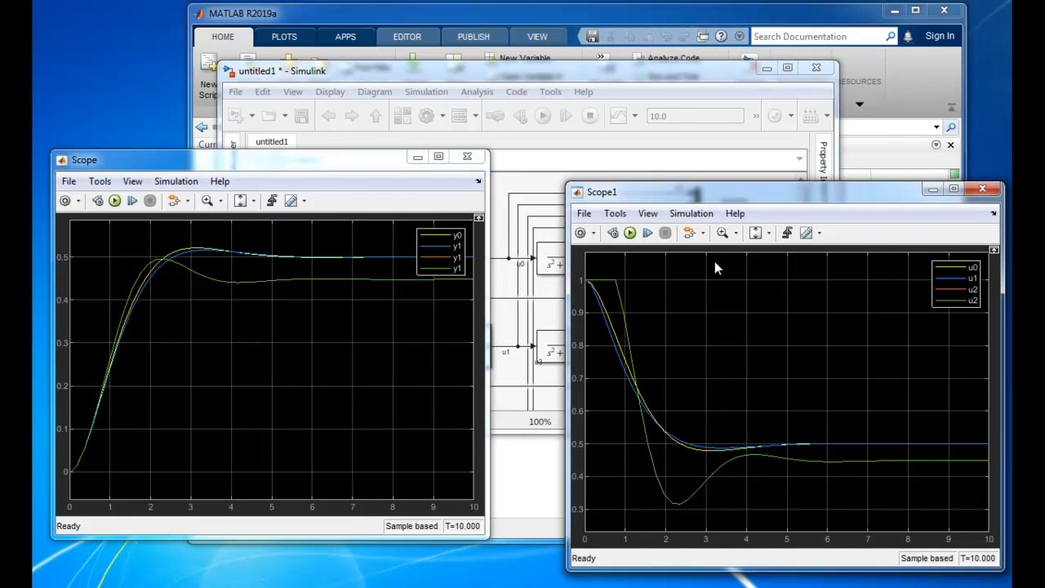
{"action": "key", "text": "ctrl+t"}
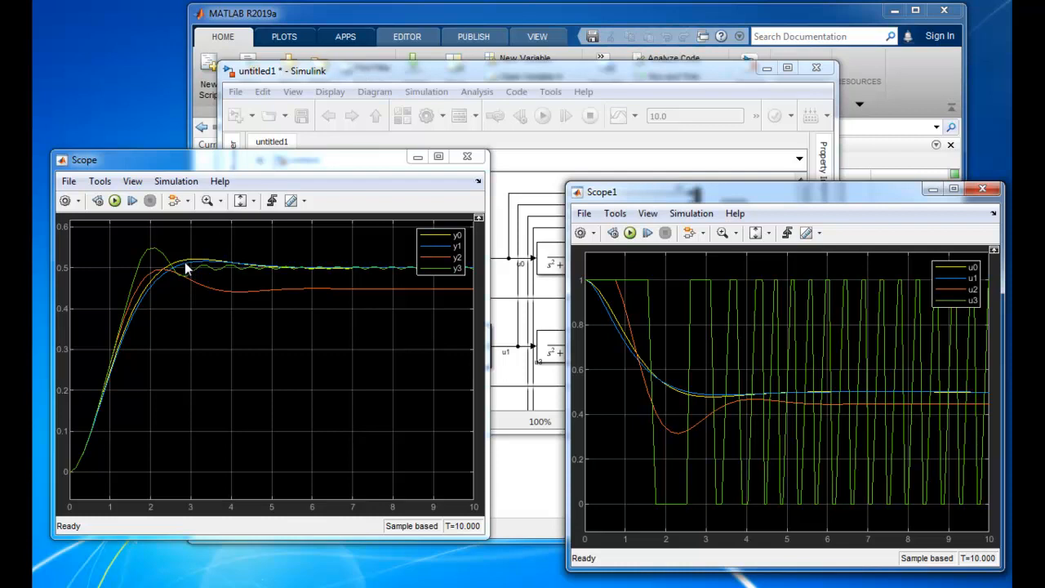
Set the numerator coefficients of the first loop's Transfer Fcn block to [2 1]
{"action": "left_click", "coordinate": [346, 73]}
{"action": "left_click", "coordinate": [560, 268]}
{"action": "double_click", "coordinate": [560, 268]}
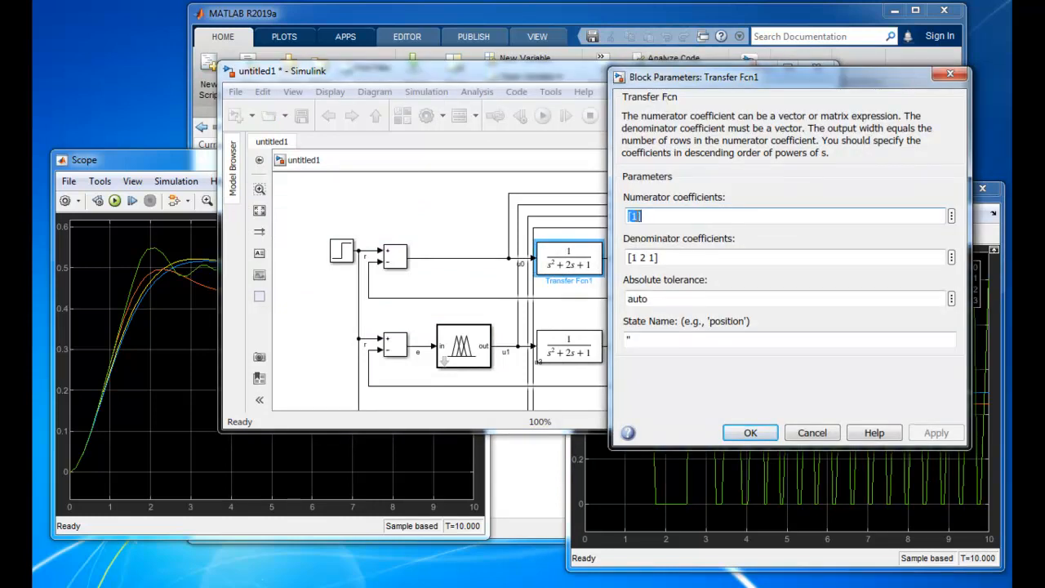
{"action": "left_click", "coordinate": [646, 214]}
{"action": "key", "text": "shift+Left"}
{"action": "type", "text": "2 1"}
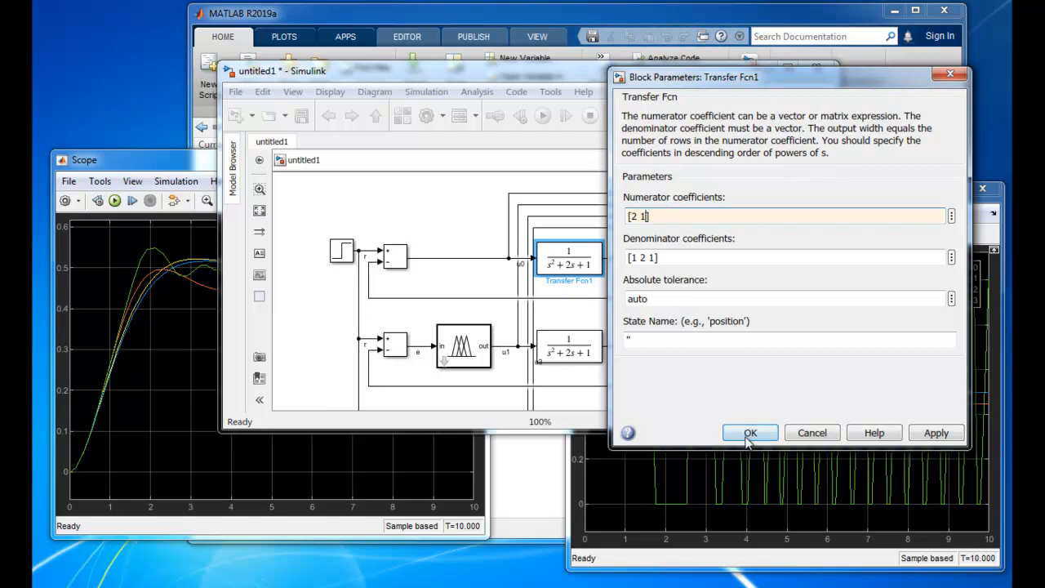
{"action": "left_click", "coordinate": [943, 434]}
{"action": "left_click", "coordinate": [750, 433]}
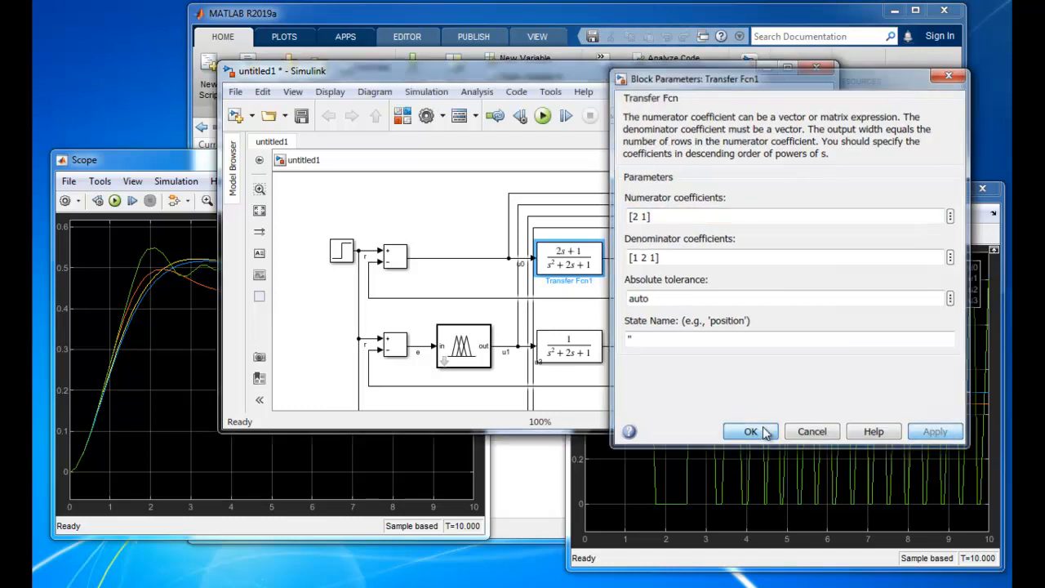
Set the first loop's Transfer Fcn denominator coefficients to [2 3 2] and widen the block so its full expression fits
{"action": "double_click", "coordinate": [566, 266]}
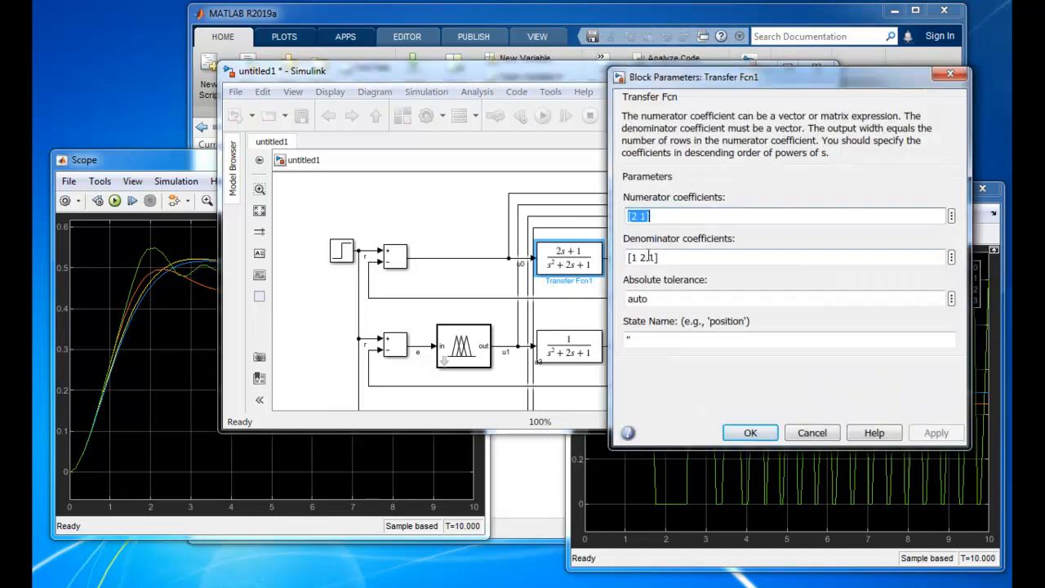
{"action": "triple_click", "coordinate": [682, 256]}
{"action": "left_click", "coordinate": [636, 257]}
{"action": "key", "text": "BackSpace"}
{"action": "type", "text": "2"}
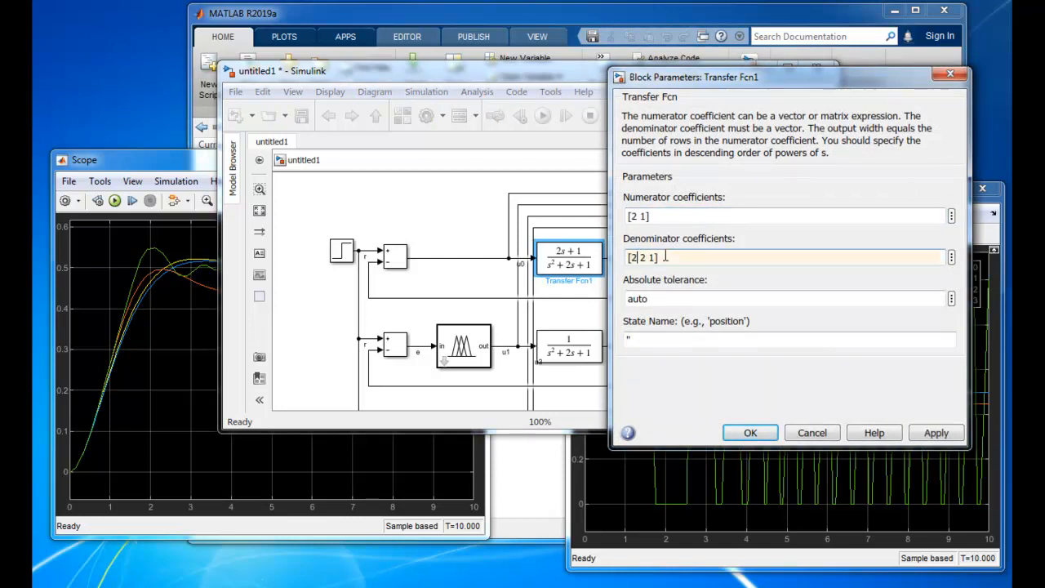
{"action": "key", "text": "shift+Right"}
{"action": "type", "text": "3"}
{"action": "key", "text": "shift+Right"}
{"action": "type", "text": "2"}
{"action": "left_click", "coordinate": [750, 433]}
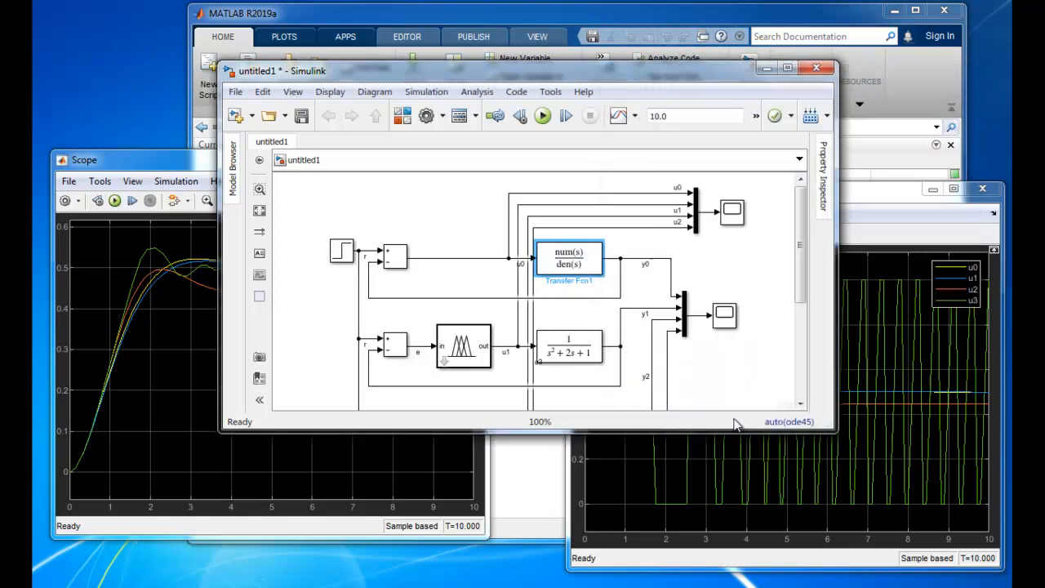
{"action": "left_click_drag", "start_coordinate": [603, 275], "coordinate": [610, 274]}
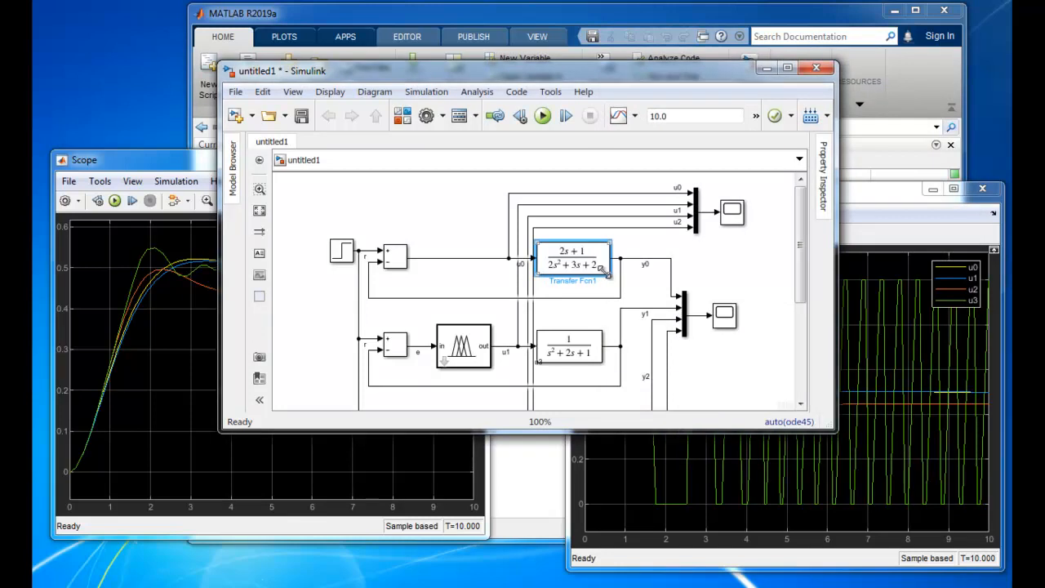
Replace the second loop's Transfer Fcn block with a copy of the first loop's plant and reconnect its output to the y1 line
{"action": "left_click", "coordinate": [585, 348]}
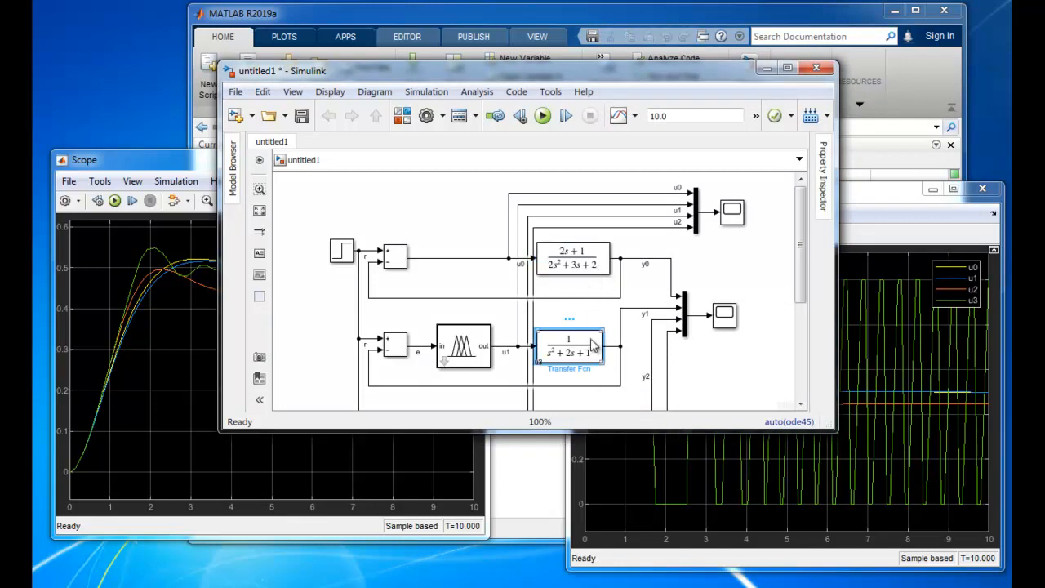
{"action": "key", "text": "Delete"}
{"action": "left_click", "coordinate": [604, 264]}
{"action": "key", "text": "ctrl+c"}
{"action": "left_click", "coordinate": [582, 336]}
{"action": "key", "text": "ctrl+v"}
{"action": "left_click_drag", "start_coordinate": [582, 336], "coordinate": [554, 336]}
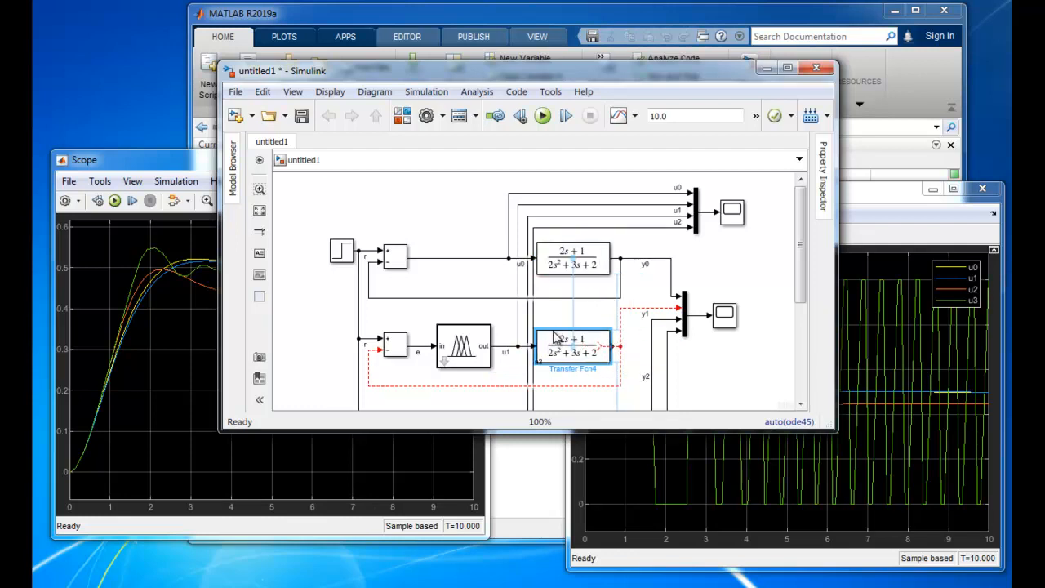
{"action": "left_click", "coordinate": [608, 345]}
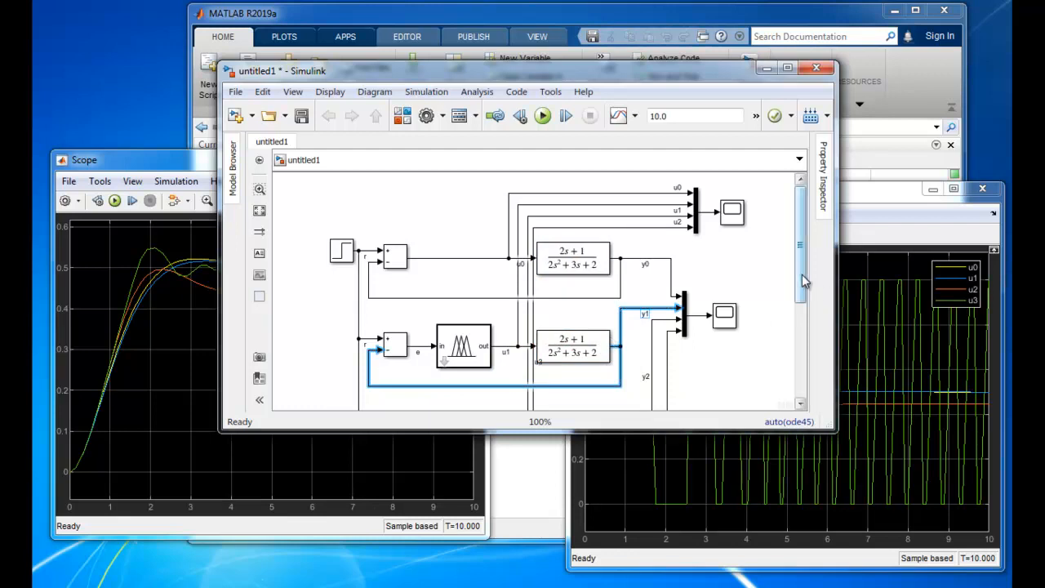
Replace the third loop's Transfer Fcn block with the copied plant and reconnect its output to the y2 line
{"action": "left_click_drag", "start_coordinate": [804, 280], "coordinate": [804, 332]}
{"action": "left_click", "coordinate": [598, 341]}
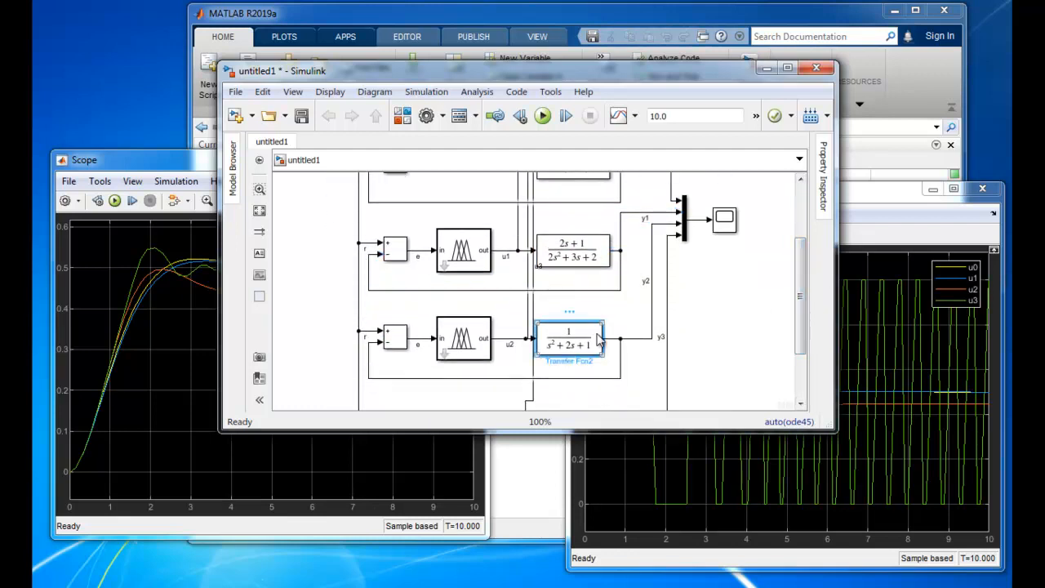
{"action": "key", "text": "Delete"}
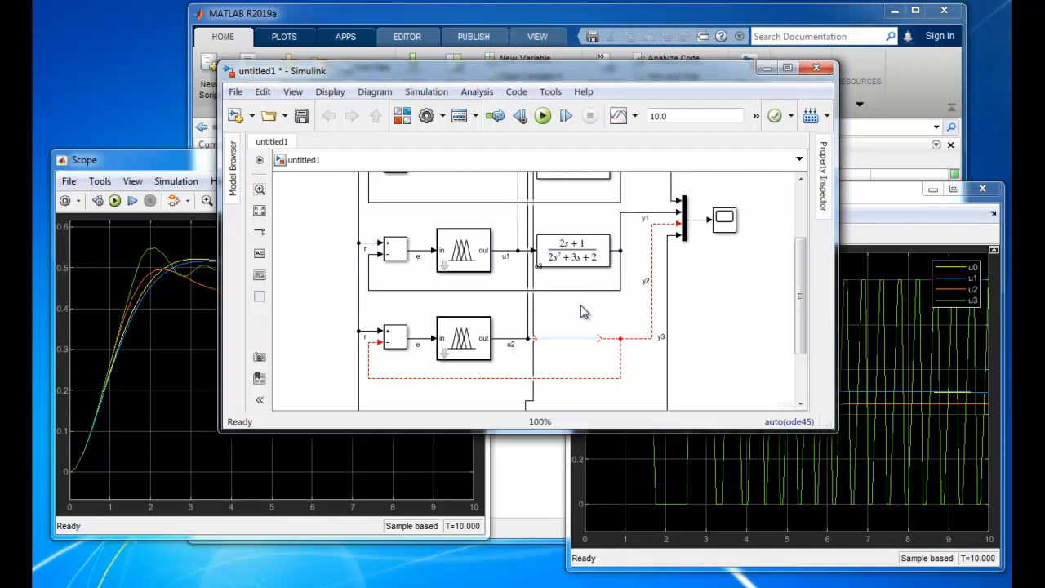
{"action": "key", "text": "ctrl+v"}
{"action": "left_click_drag", "start_coordinate": [602, 315], "coordinate": [558, 336]}
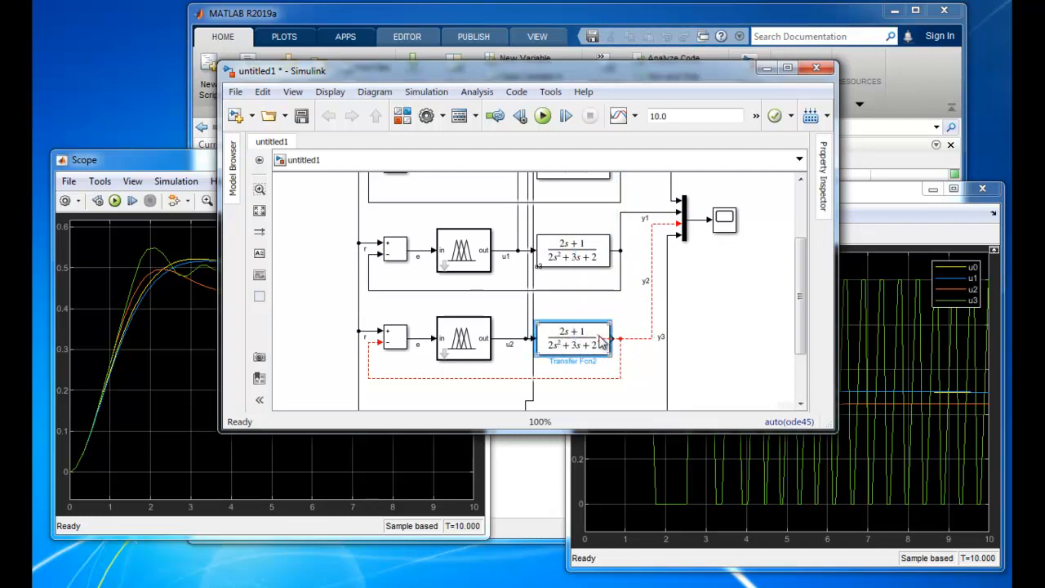
{"action": "left_click", "coordinate": [605, 339]}
{"action": "left_click", "coordinate": [722, 270]}
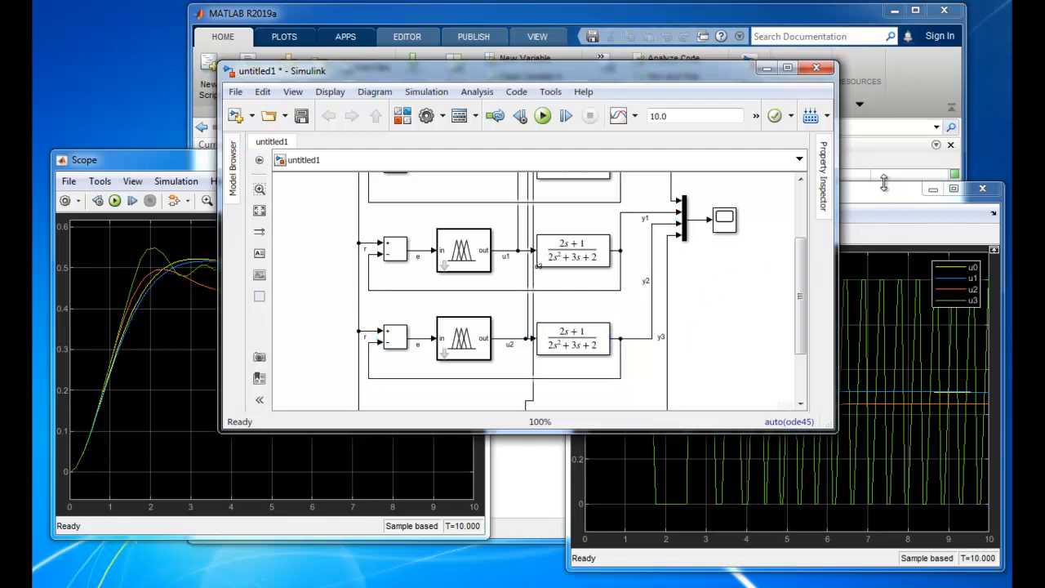
Rerun the simulation with both scope displays in front, and return to the model
{"action": "left_click", "coordinate": [130, 161]}
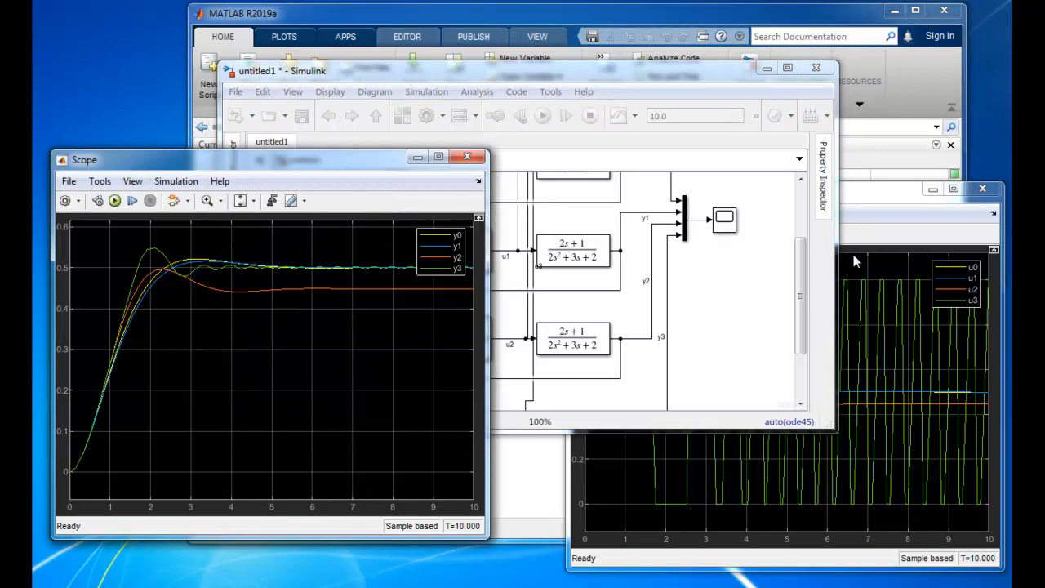
{"action": "left_click", "coordinate": [860, 189]}
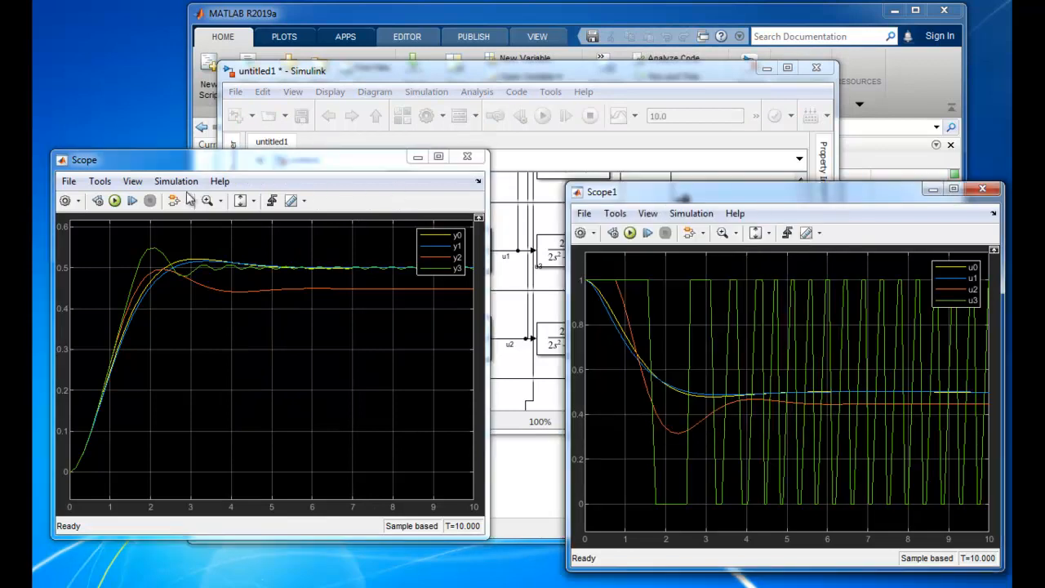
{"action": "left_click", "coordinate": [116, 202]}
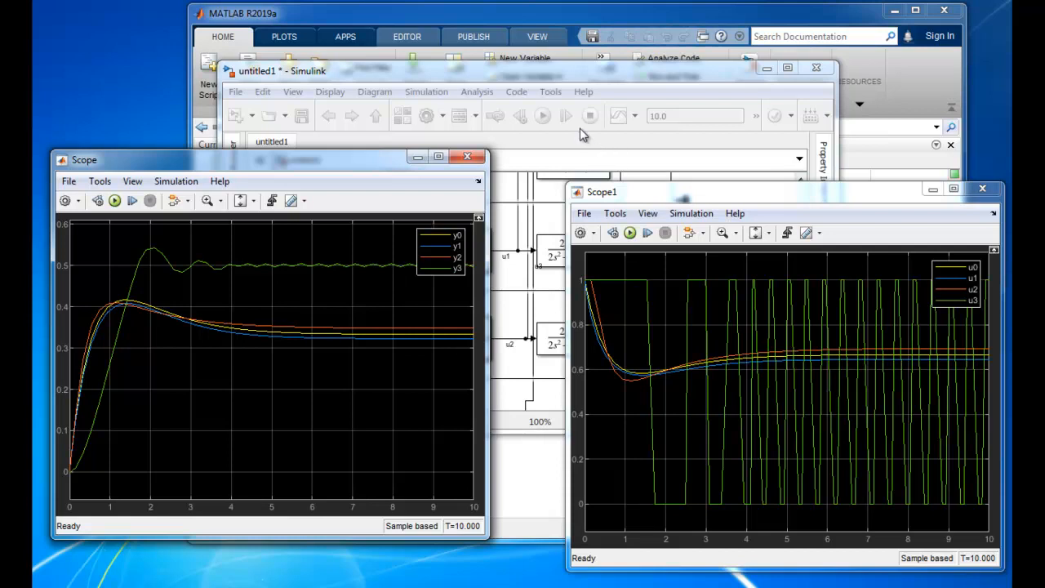
{"action": "left_click", "coordinate": [596, 76]}
{"action": "left_click", "coordinate": [482, 270]}
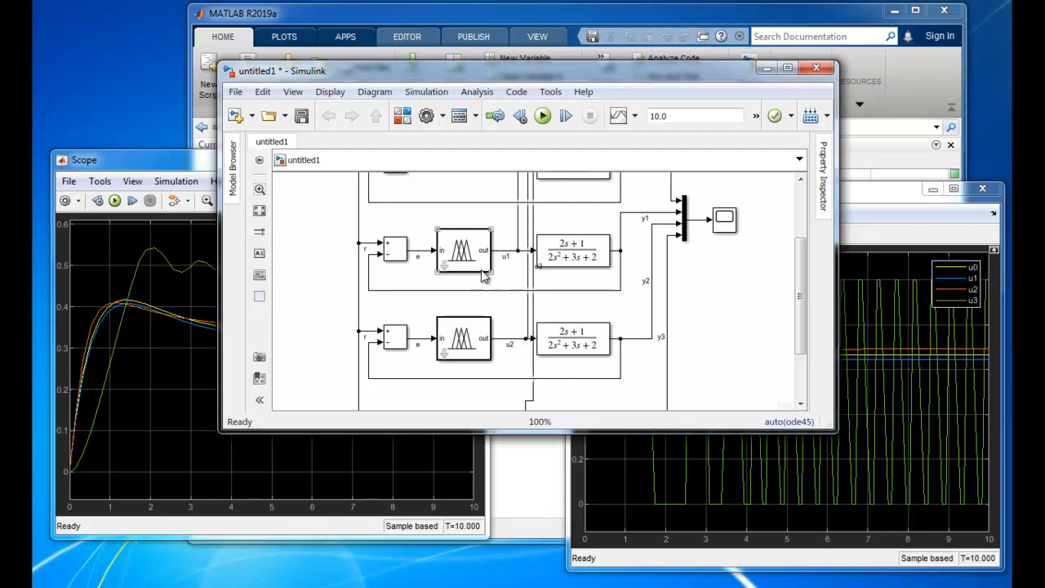
{"action": "left_click", "coordinate": [635, 216]}
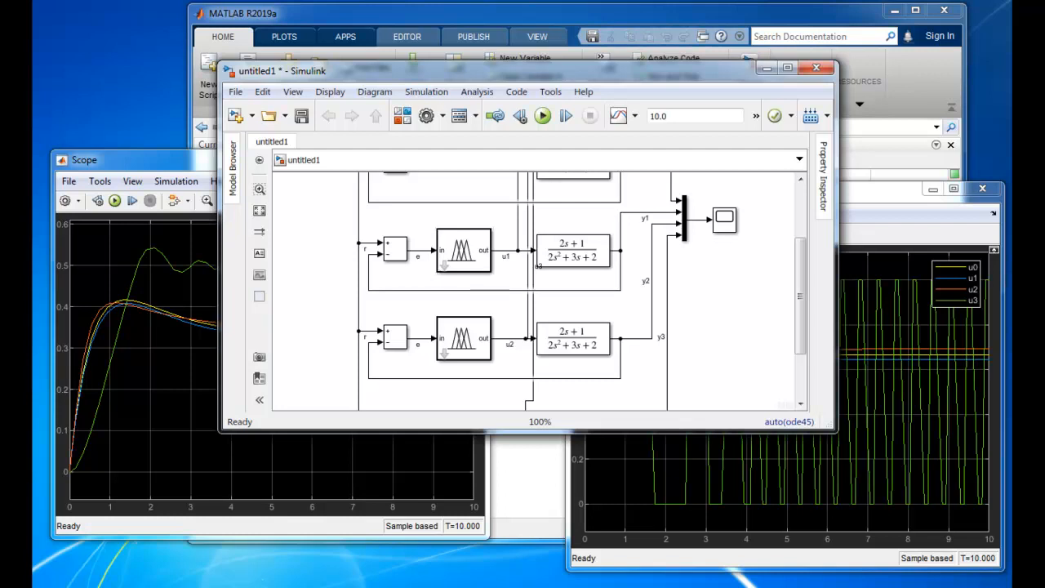
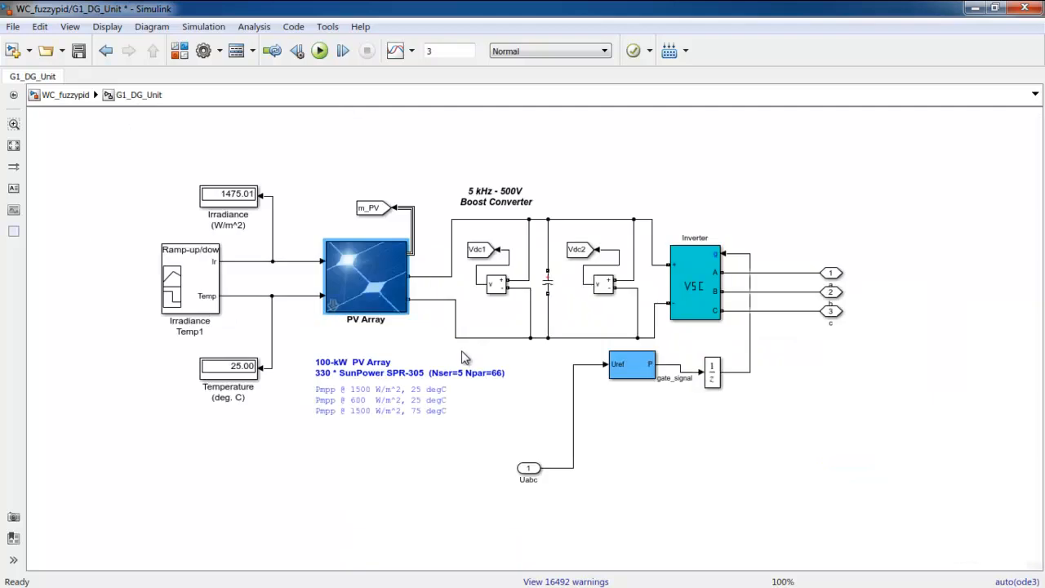
View the irradiance and temperature profiles of the Irradiance Temp1 block in Signal Builder and close it
{"action": "left_click", "coordinate": [211, 255]}
{"action": "left_click", "coordinate": [207, 300]}
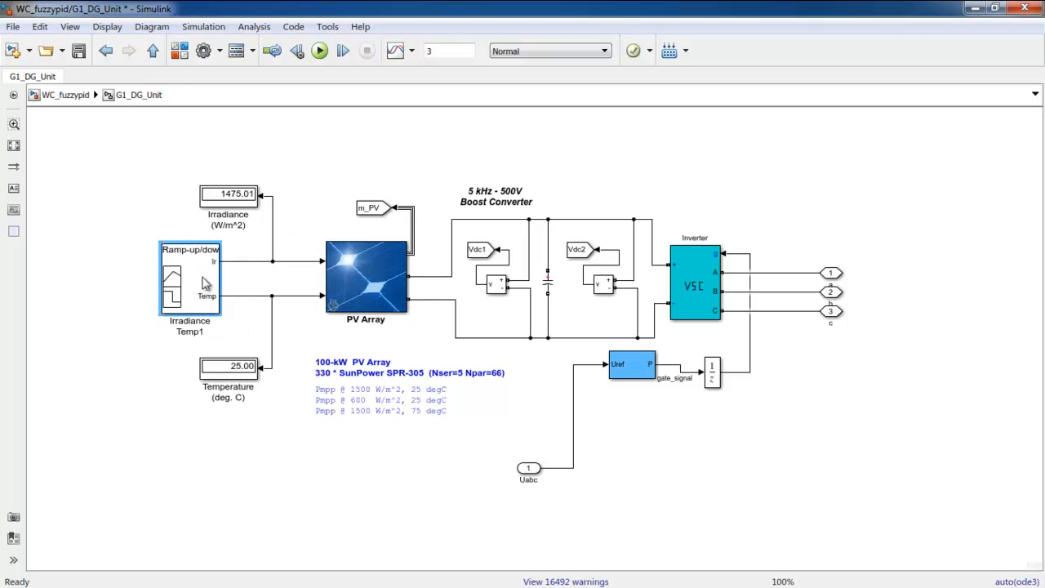
{"action": "double_click", "coordinate": [196, 279]}
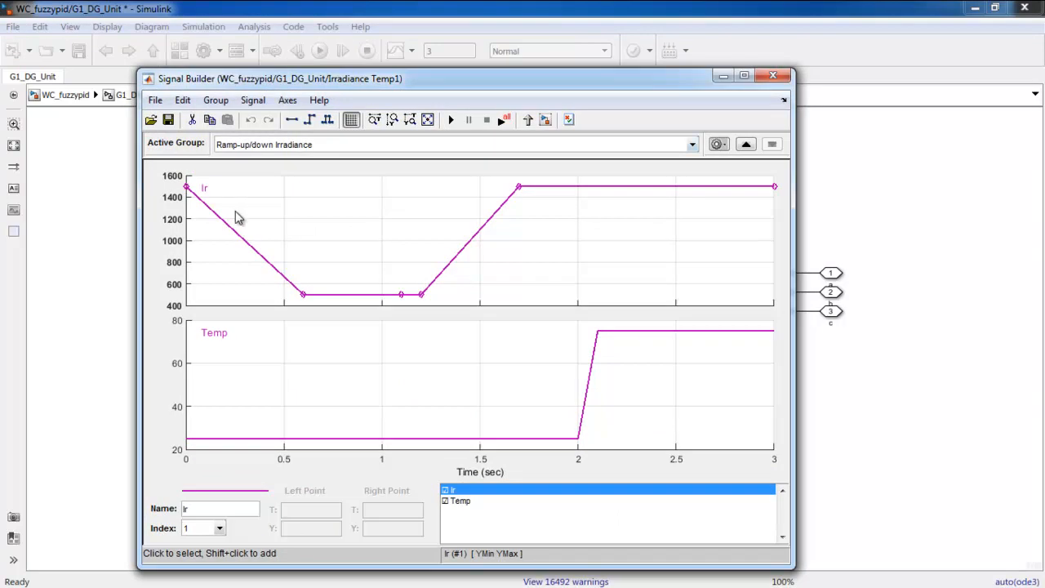
{"action": "left_click", "coordinate": [772, 75]}
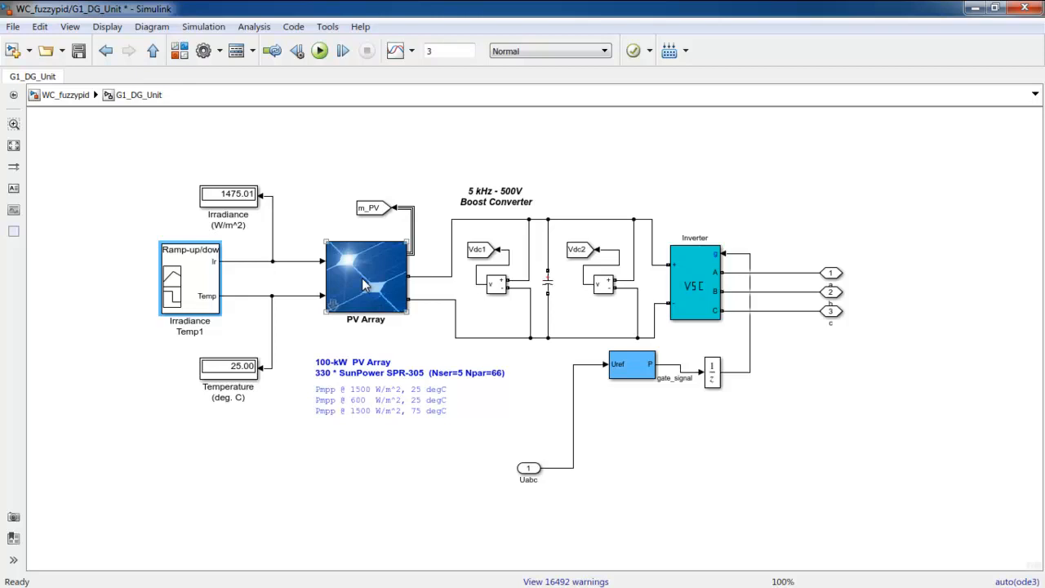
Review the PV Array's block parameters and the model under its mask, and return to the top-level WC_fuzzypid diagram
{"action": "double_click", "coordinate": [361, 275]}
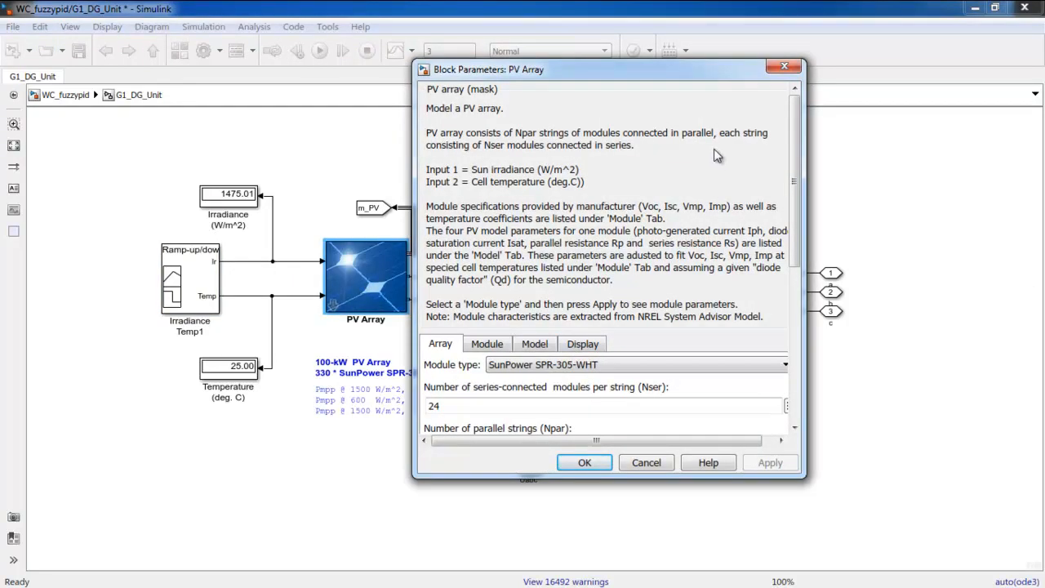
{"action": "left_click", "coordinate": [782, 68]}
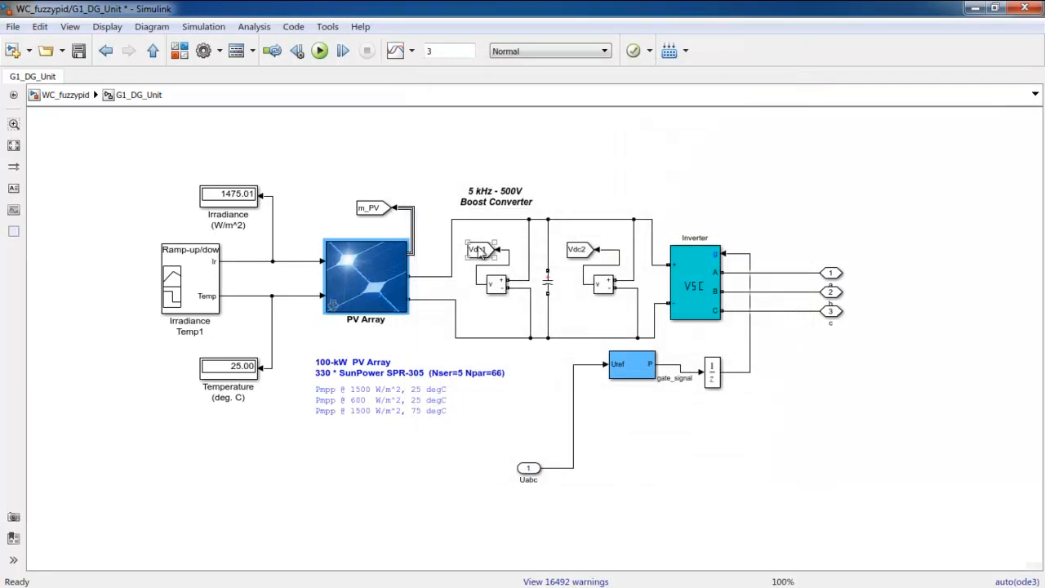
{"action": "right_click", "coordinate": [386, 282]}
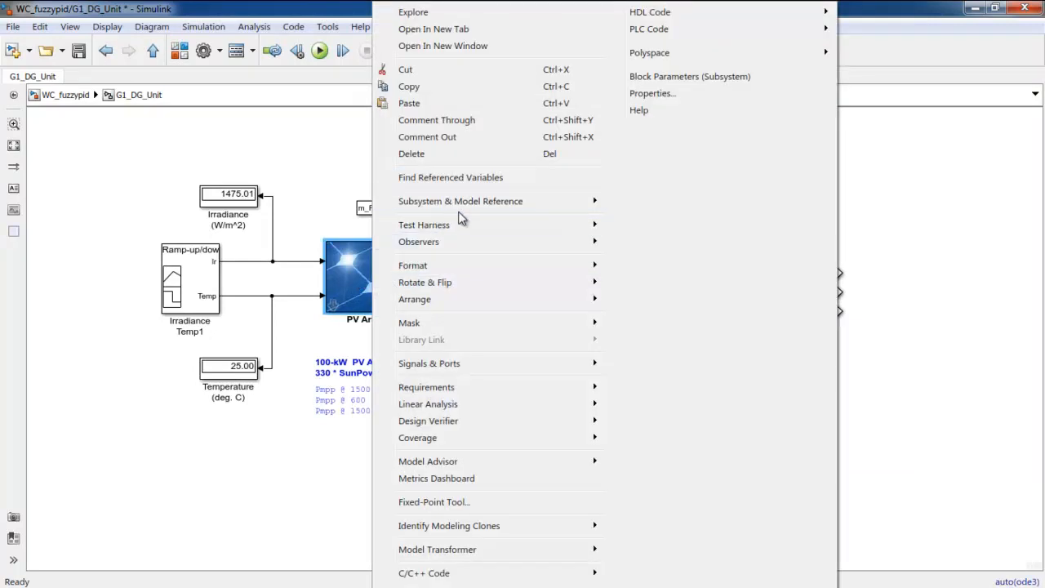
{"action": "mouse_move", "coordinate": [456, 320]}
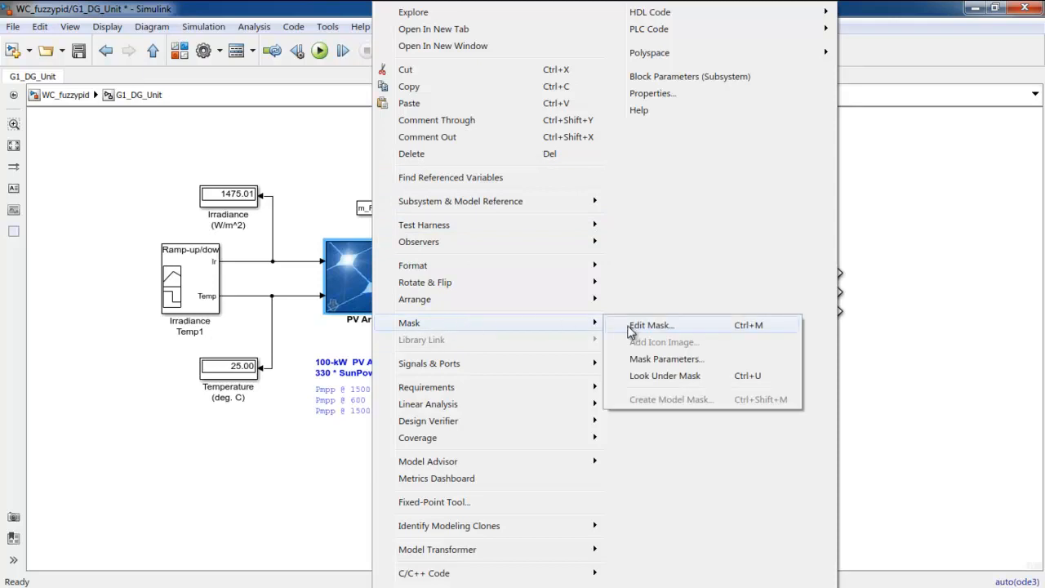
{"action": "left_click", "coordinate": [642, 374]}
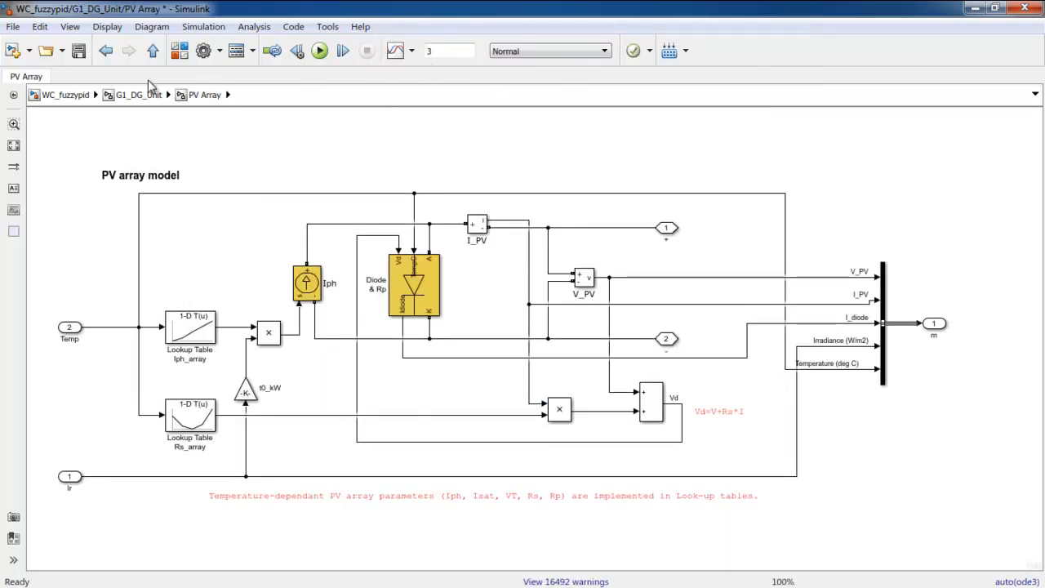
{"action": "left_click", "coordinate": [147, 99]}
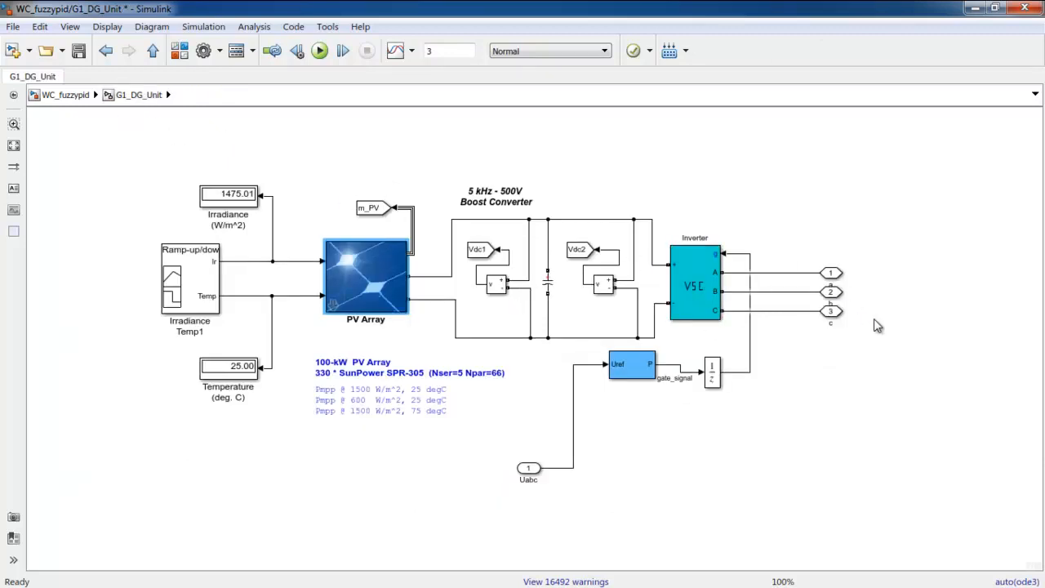
{"action": "left_click", "coordinate": [82, 95]}
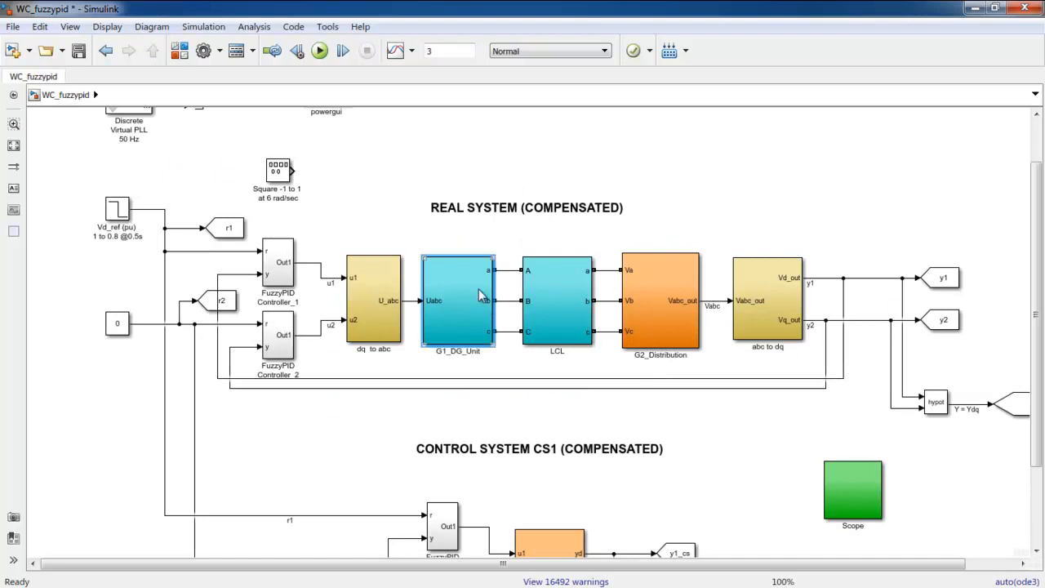
Look inside the G2_Distribution subsystem at its transformer and three-phase loads, and return to the top-level diagram
{"action": "left_click", "coordinate": [478, 327]}
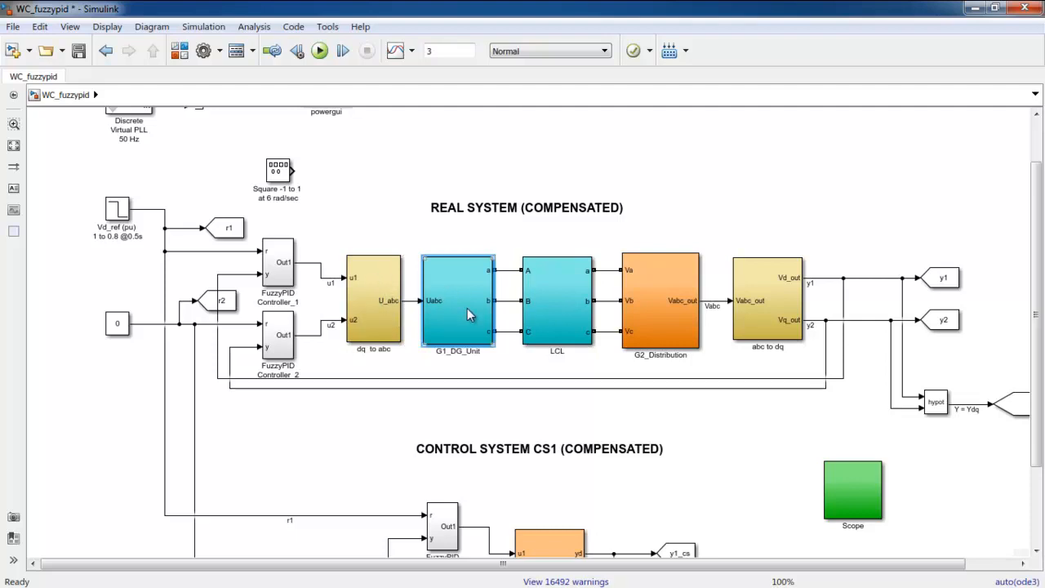
{"action": "double_click", "coordinate": [650, 305]}
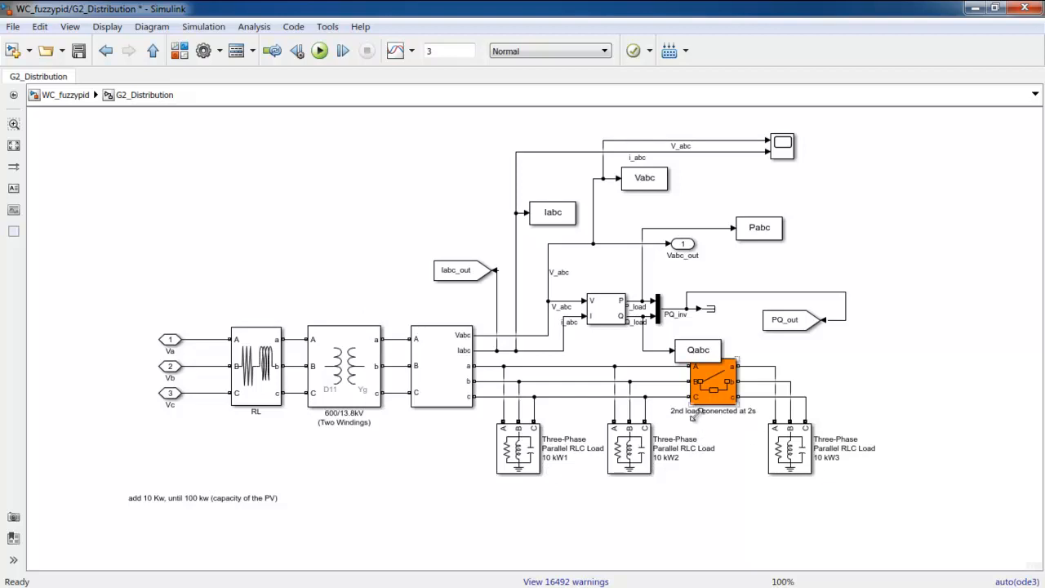
{"action": "left_click", "coordinate": [72, 98]}
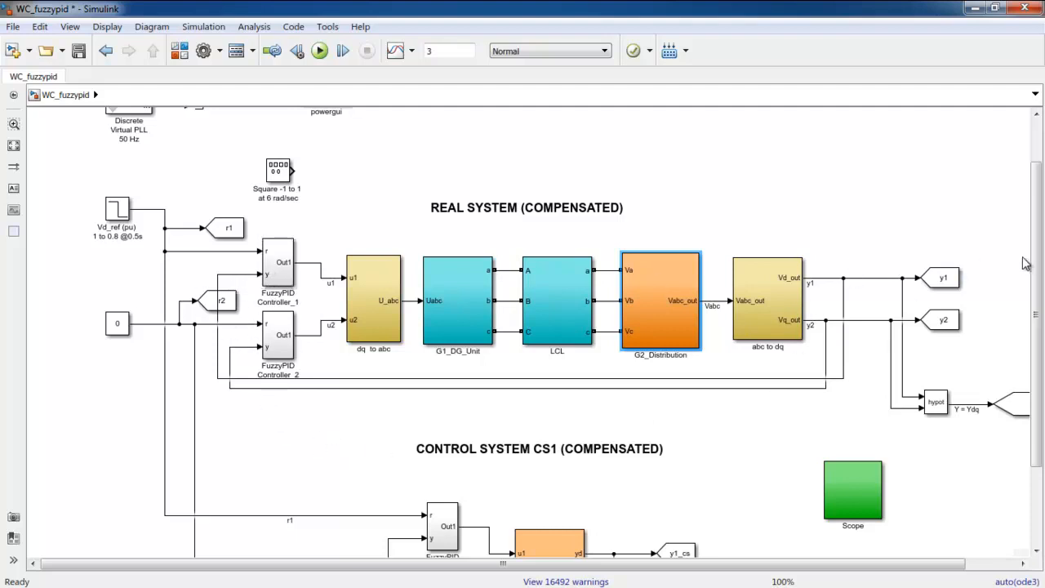
Look inside the Gp subsystem of control system CS1 at its transfer functions, and return to the top-level diagram
{"action": "scroll", "coordinate": [1036, 262], "scroll_direction": "down", "scroll_amount": 3}
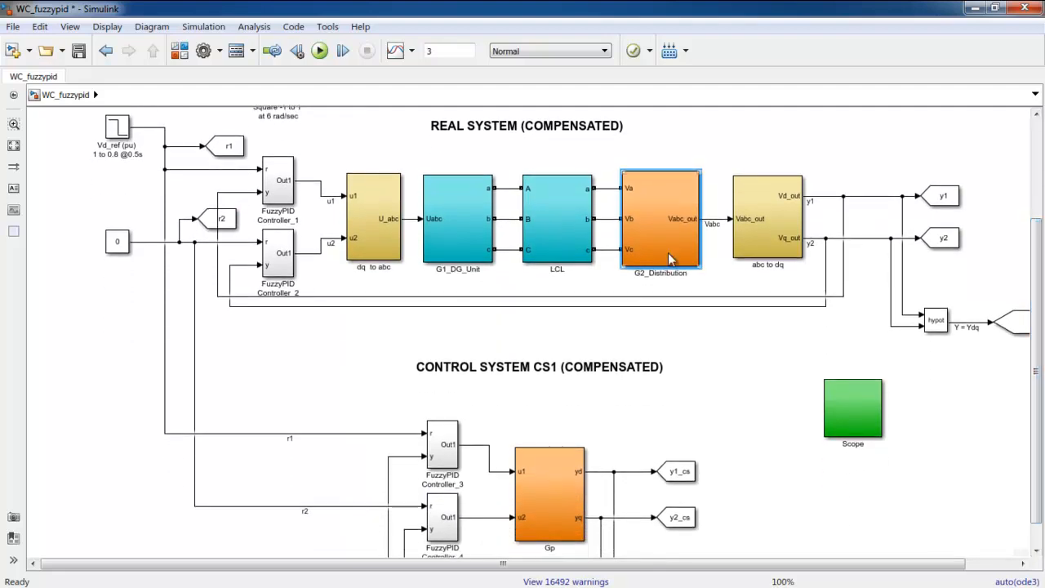
{"action": "double_click", "coordinate": [545, 499]}
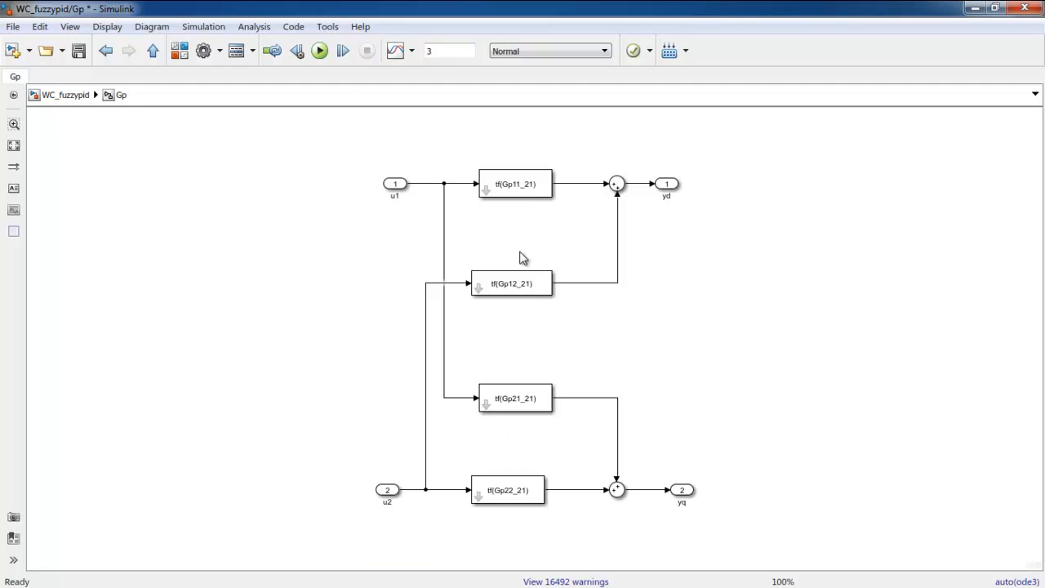
{"action": "left_click", "coordinate": [74, 98]}
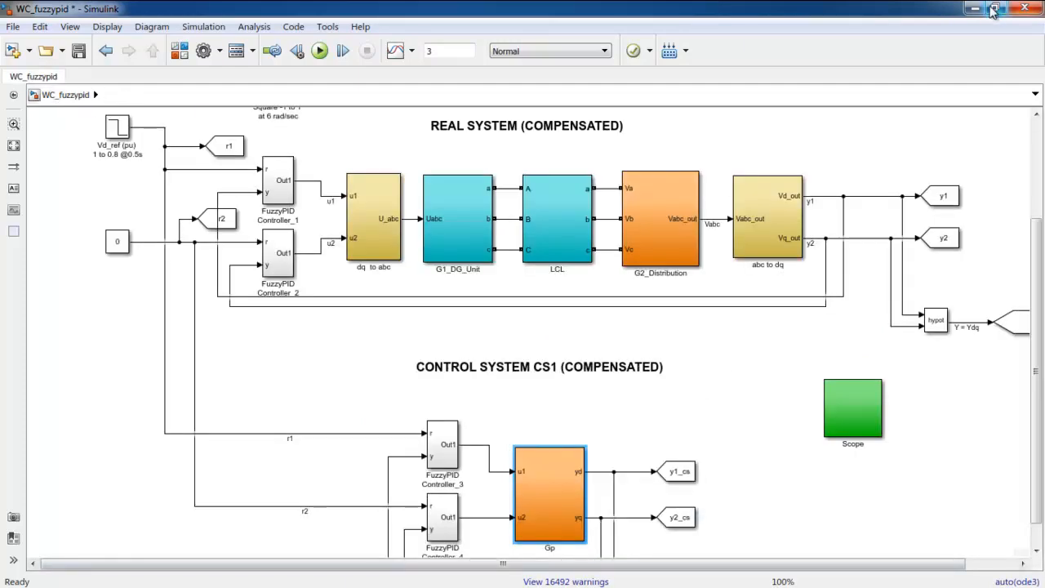
Switch to MATLAB, review the PID gain limits in set_pid_param.m and run the script
{"action": "left_click", "coordinate": [994, 9]}
{"action": "left_click", "coordinate": [333, 328]}
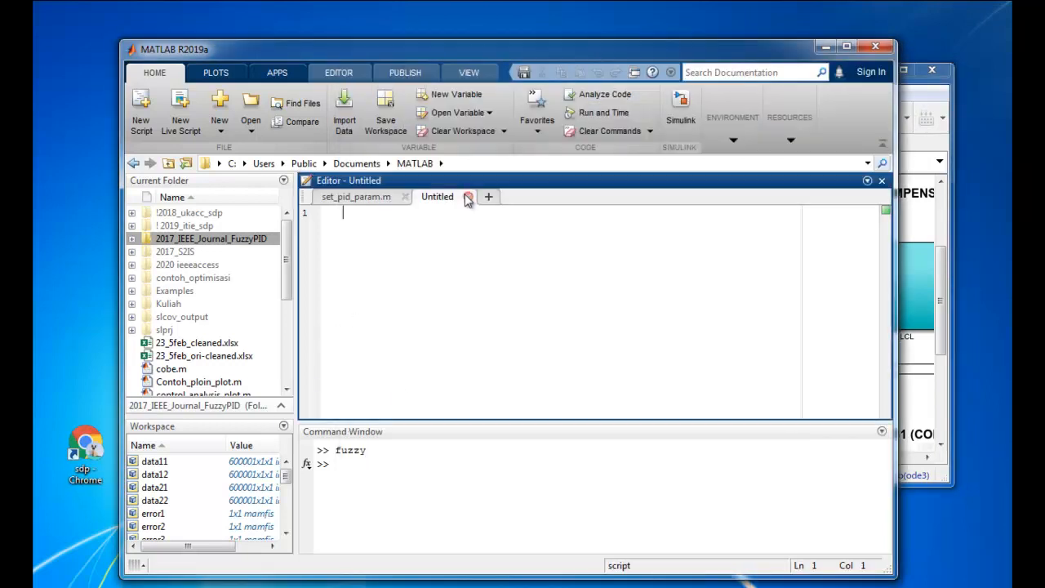
{"action": "left_click", "coordinate": [369, 198]}
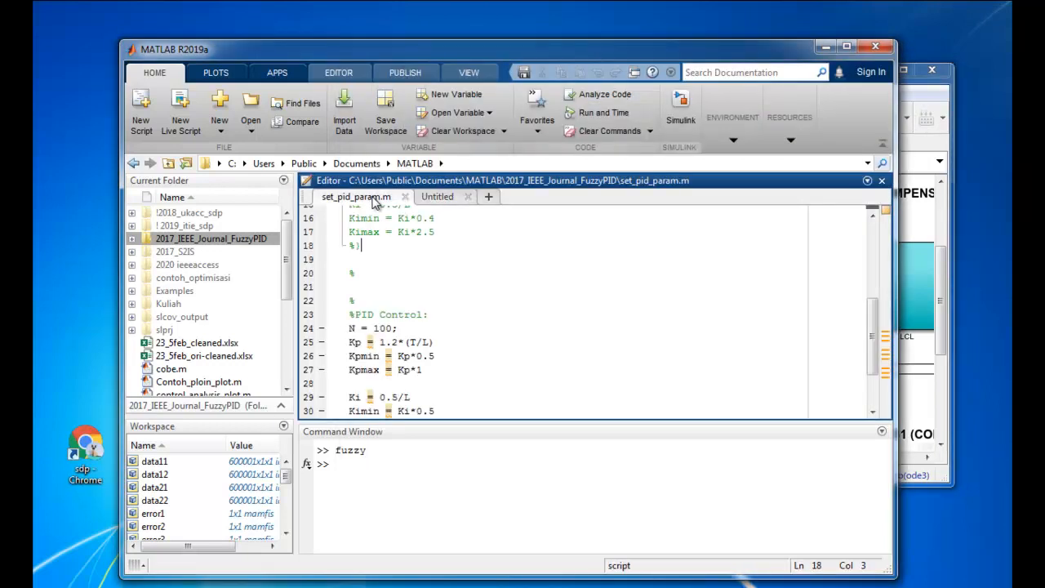
{"action": "left_click", "coordinate": [340, 74]}
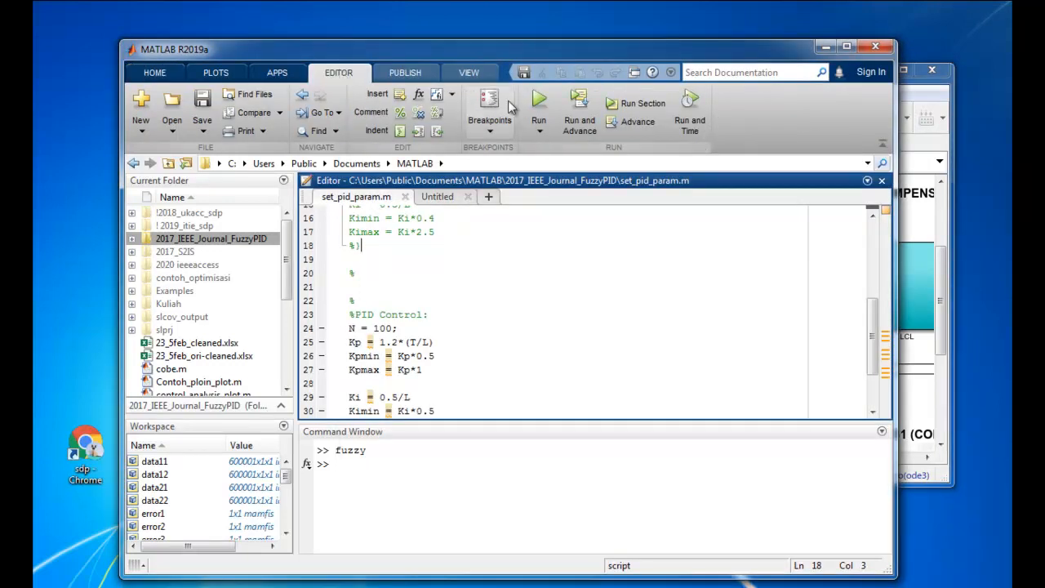
{"action": "scroll", "coordinate": [391, 339], "scroll_direction": "down", "scroll_amount": 1}
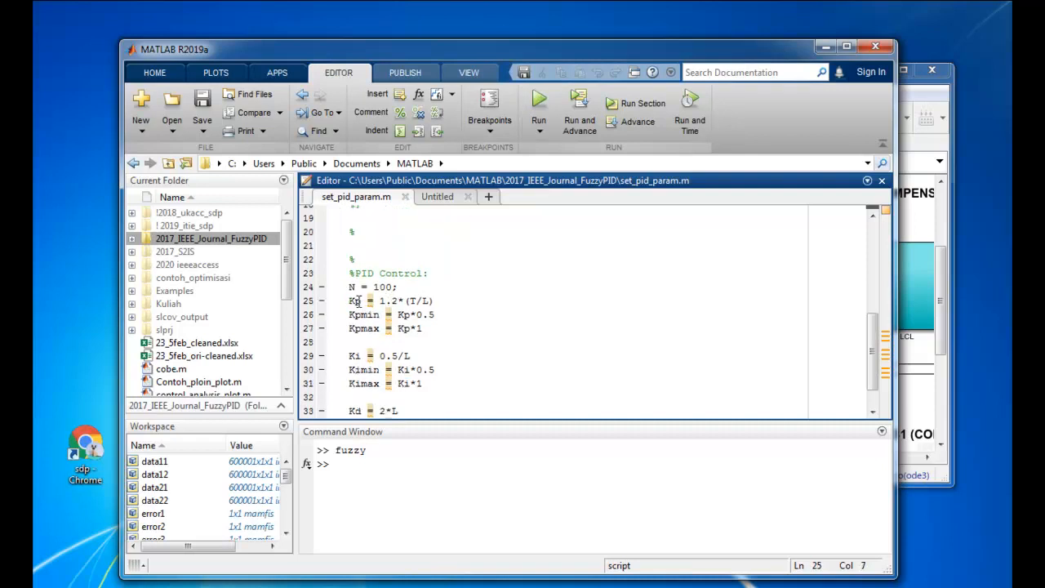
{"action": "scroll", "coordinate": [359, 301], "scroll_direction": "down", "scroll_amount": 1}
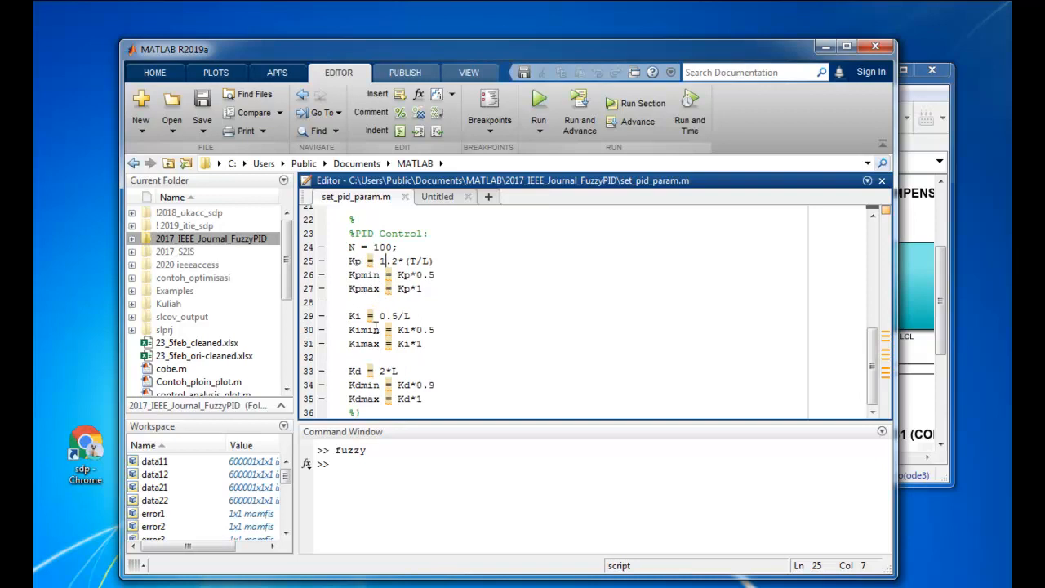
{"action": "left_click", "coordinate": [539, 102]}
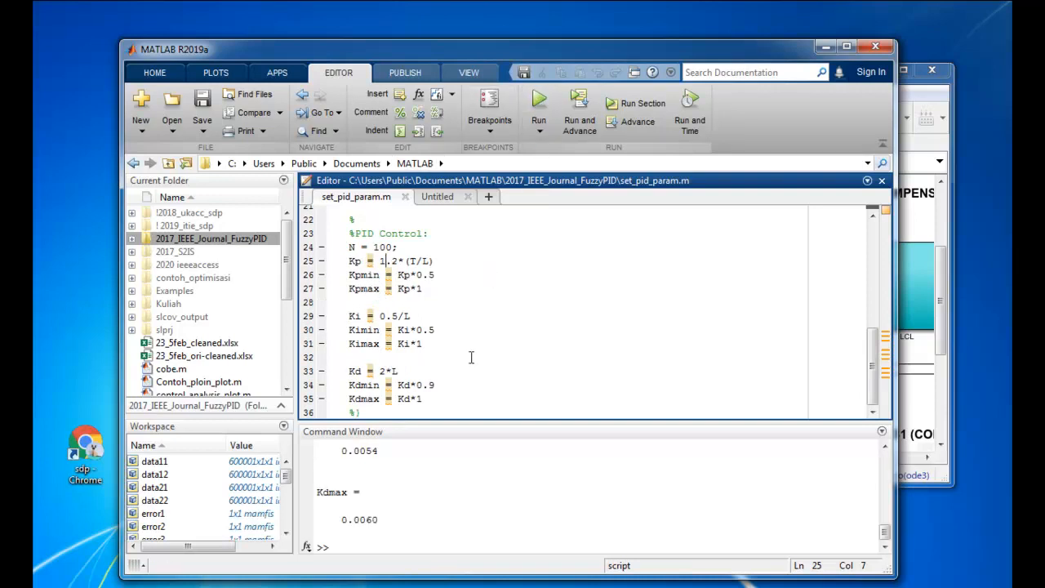
Back in the WC_fuzzypid model, check which FIS the Fuzzy Logic Controller1 block inside FuzzyPID Controller_1 uses
{"action": "left_click", "coordinate": [915, 223]}
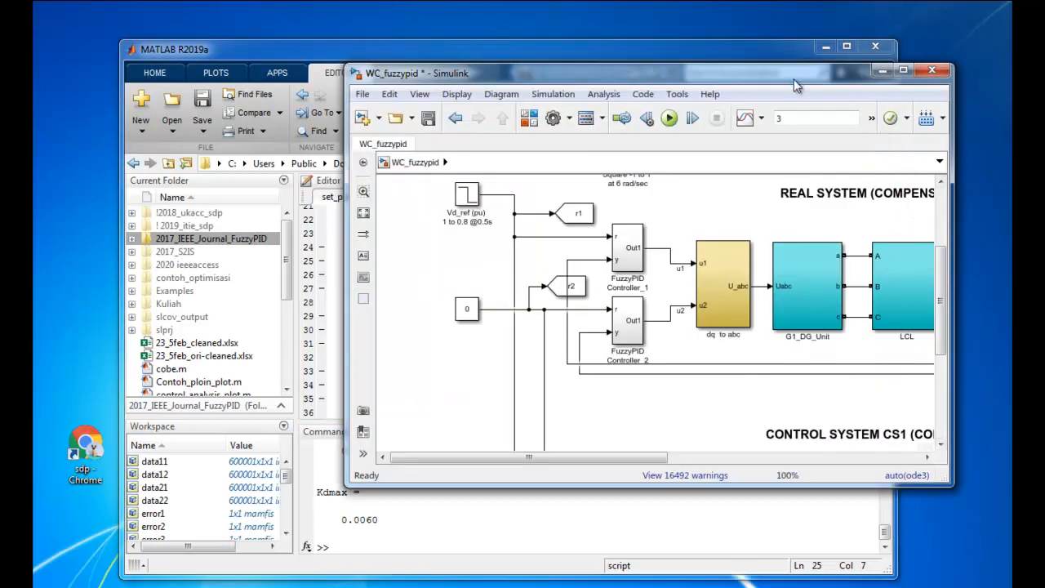
{"action": "left_click_drag", "start_coordinate": [793, 81], "coordinate": [711, 77]}
{"action": "left_click", "coordinate": [535, 259]}
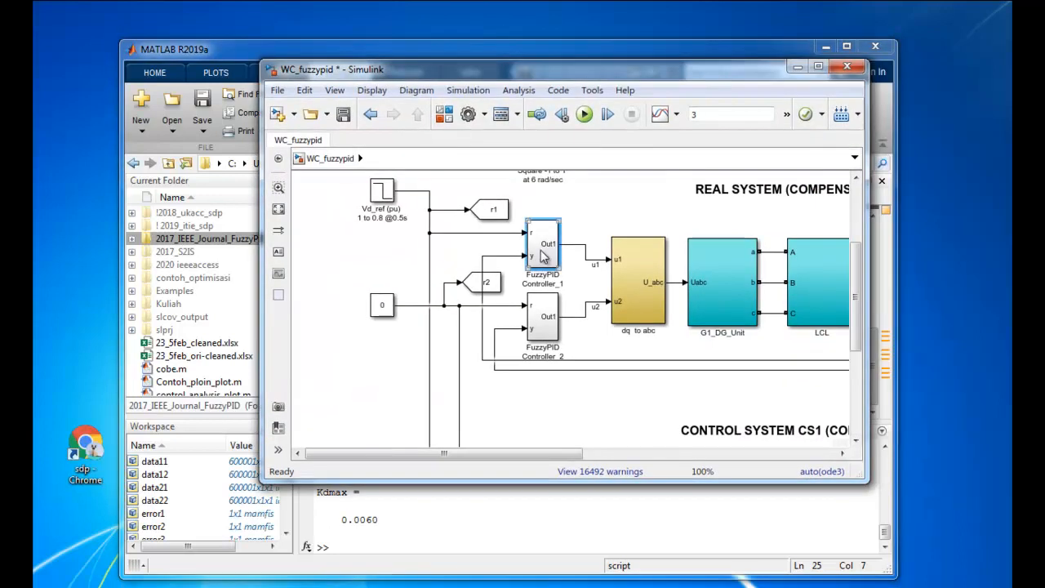
{"action": "double_click", "coordinate": [543, 255]}
{"action": "double_click", "coordinate": [608, 259]}
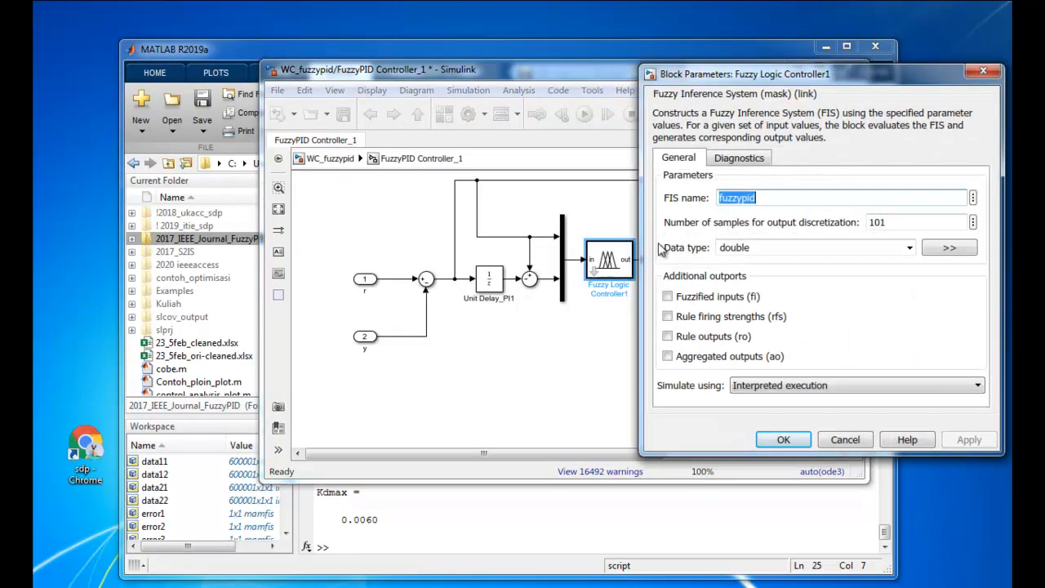
{"action": "left_click", "coordinate": [984, 71]}
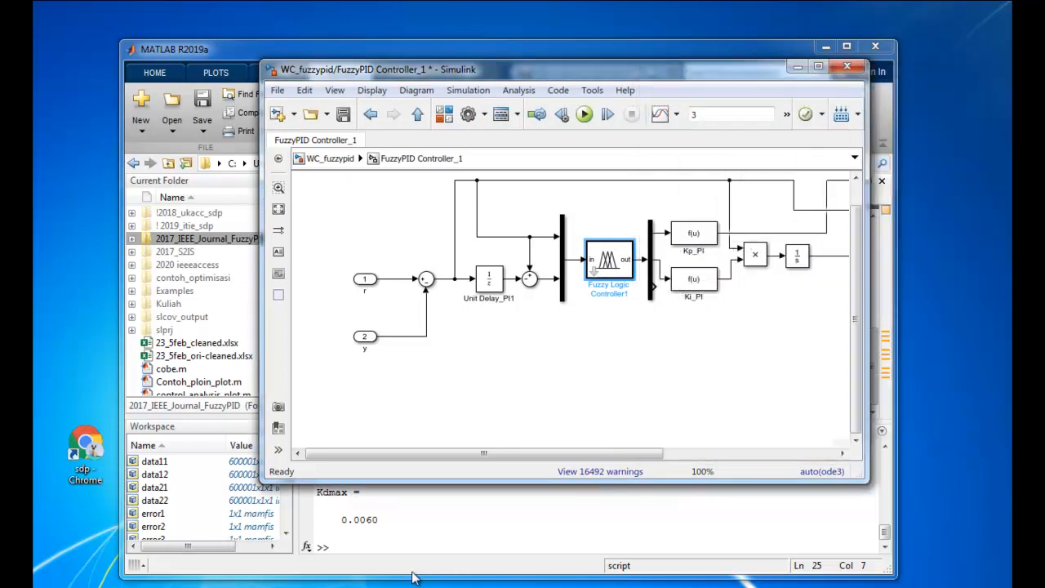
Launch the Fuzzy Logic Designer with the fuzzy command and import fuzzypid.fis from the 2017_IEEE_Journal_FuzzyPID folder
{"action": "left_click", "coordinate": [388, 549]}
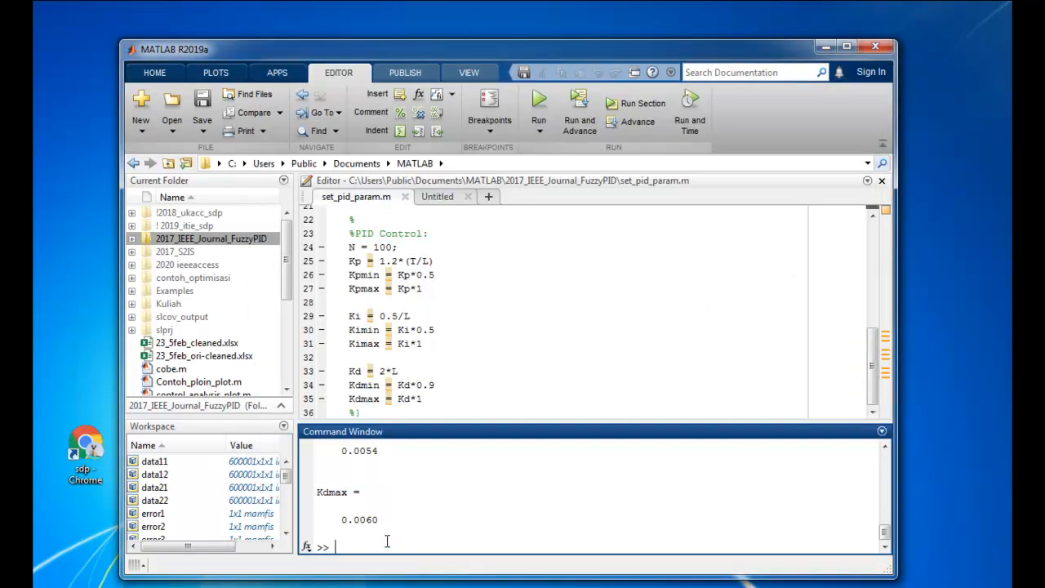
{"action": "type", "text": "fuzzy"}
{"action": "key", "text": "Return"}
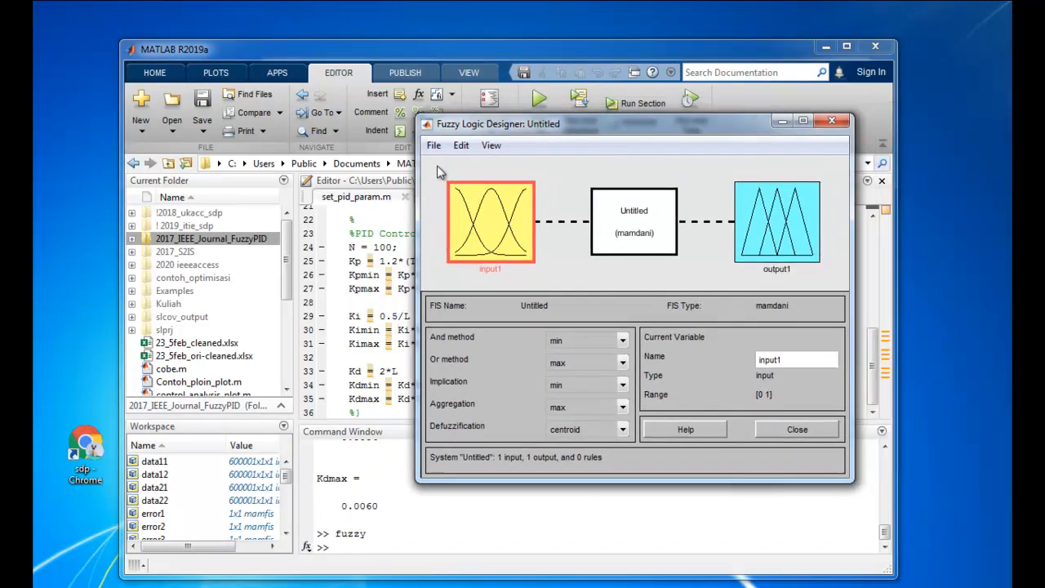
{"action": "left_click", "coordinate": [434, 146]}
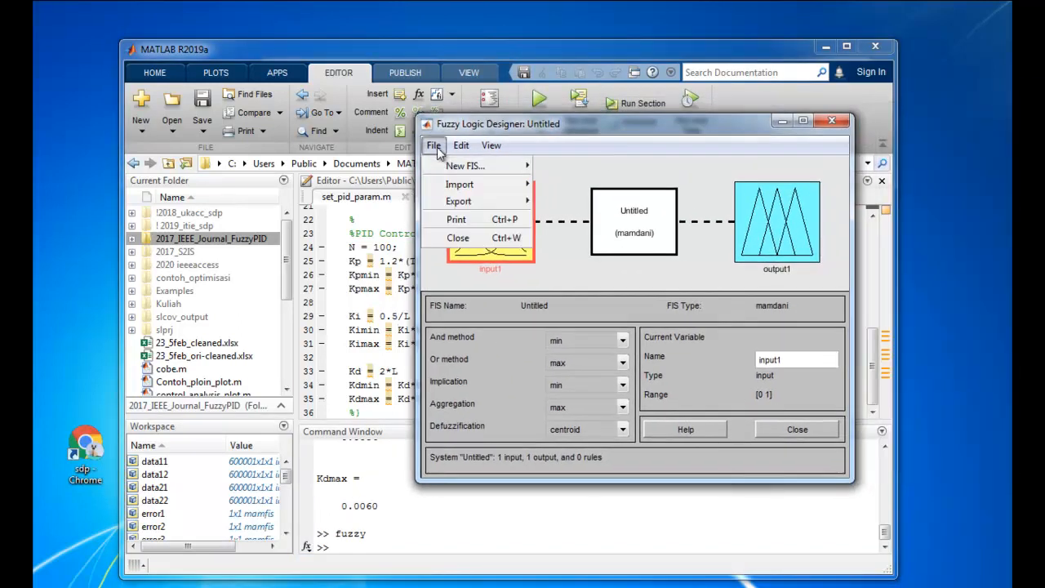
{"action": "mouse_move", "coordinate": [459, 184]}
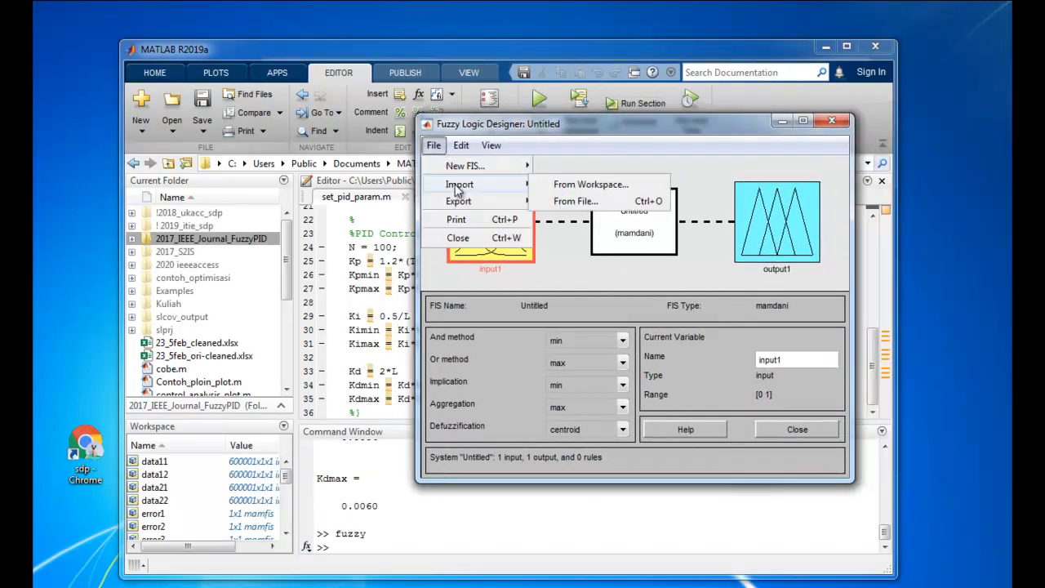
{"action": "left_click", "coordinate": [550, 205]}
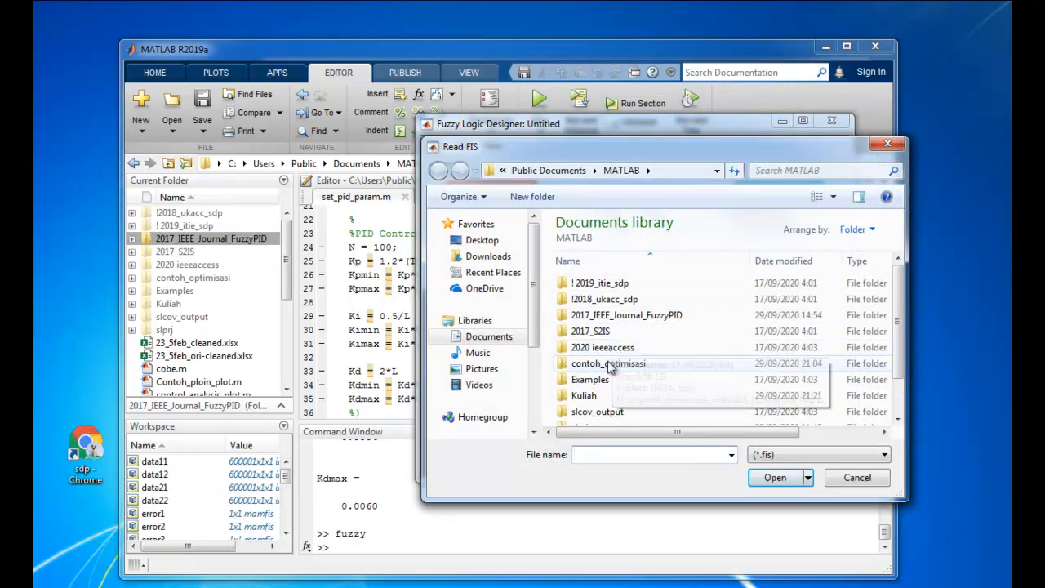
{"action": "double_click", "coordinate": [625, 317]}
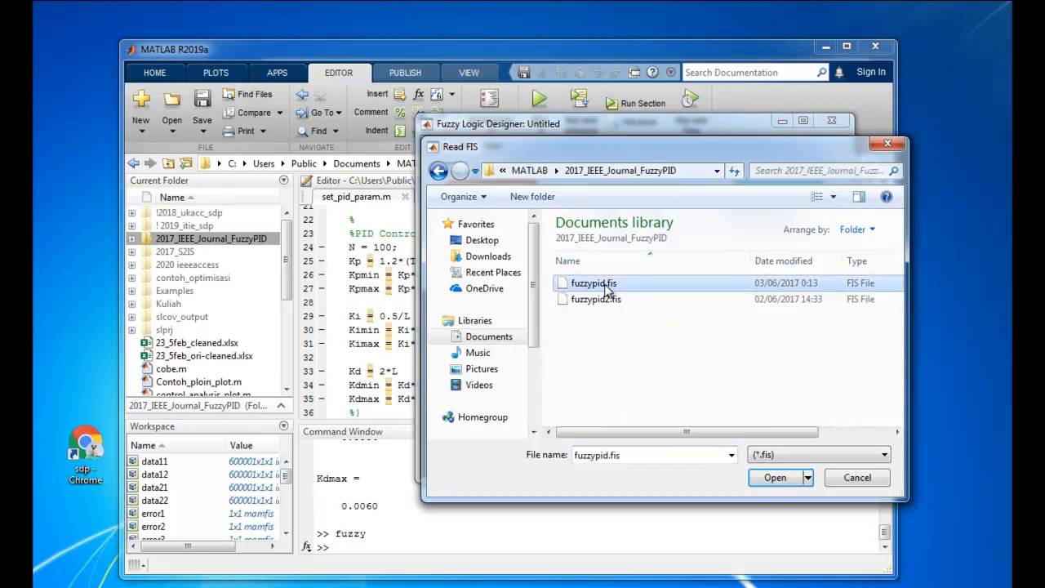
{"action": "double_click", "coordinate": [606, 286]}
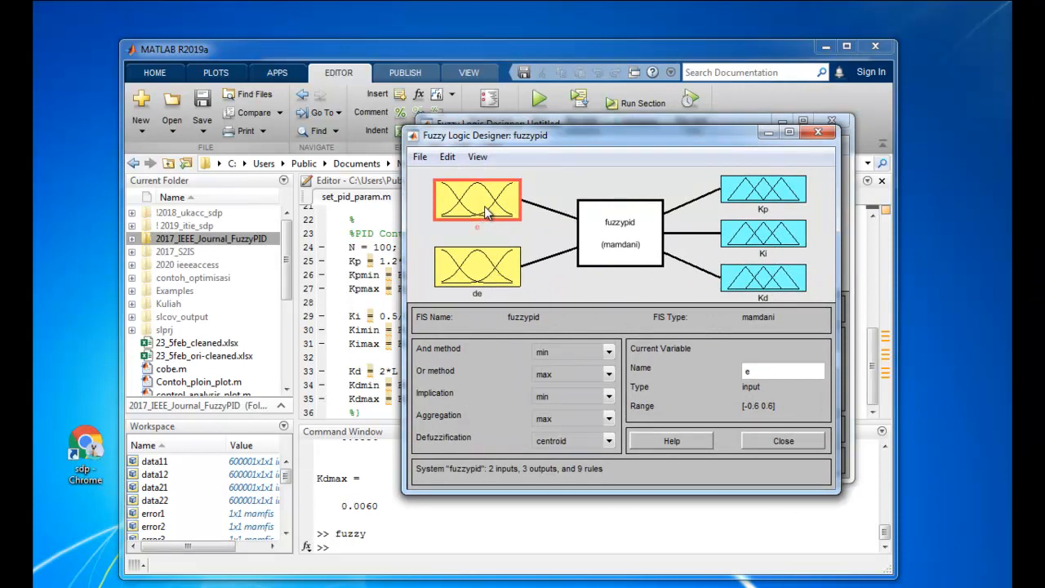
View the membership functions of inputs e and de in the fuzzypid system, and export the FIS to the workspace as fuzzypid
{"action": "double_click", "coordinate": [485, 211]}
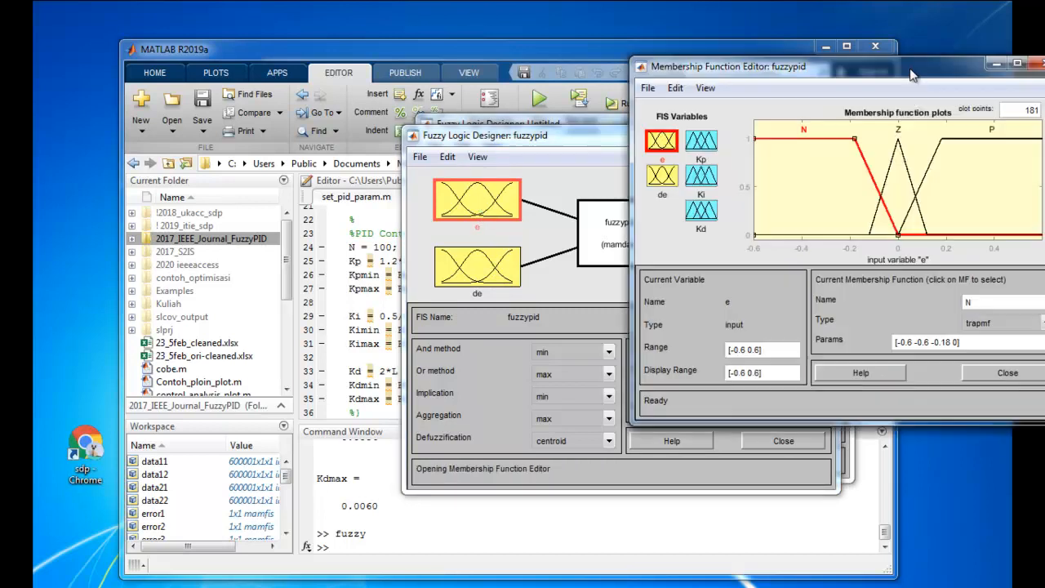
{"action": "left_click", "coordinate": [430, 225]}
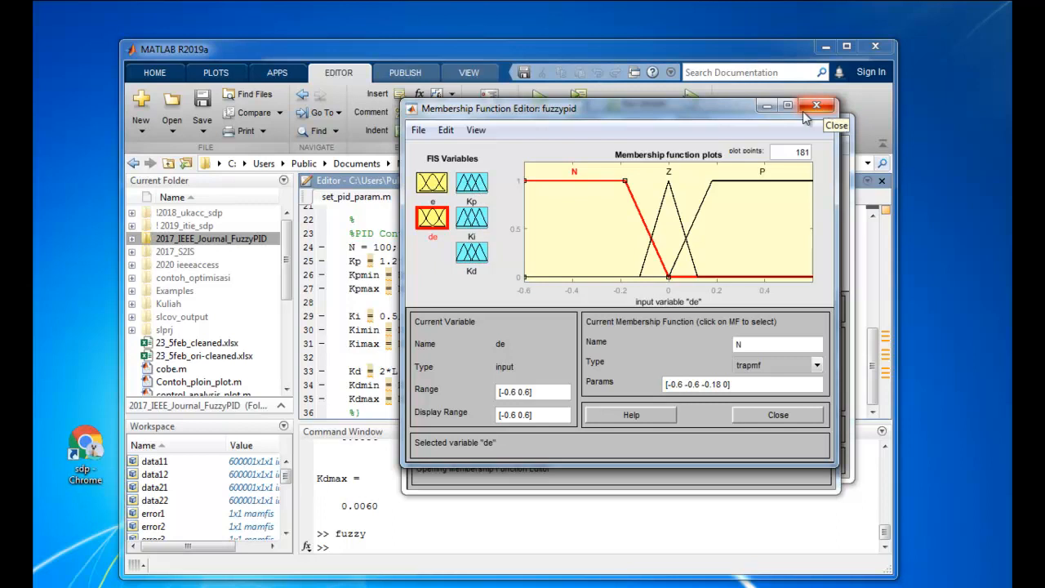
{"action": "left_click", "coordinate": [419, 131]}
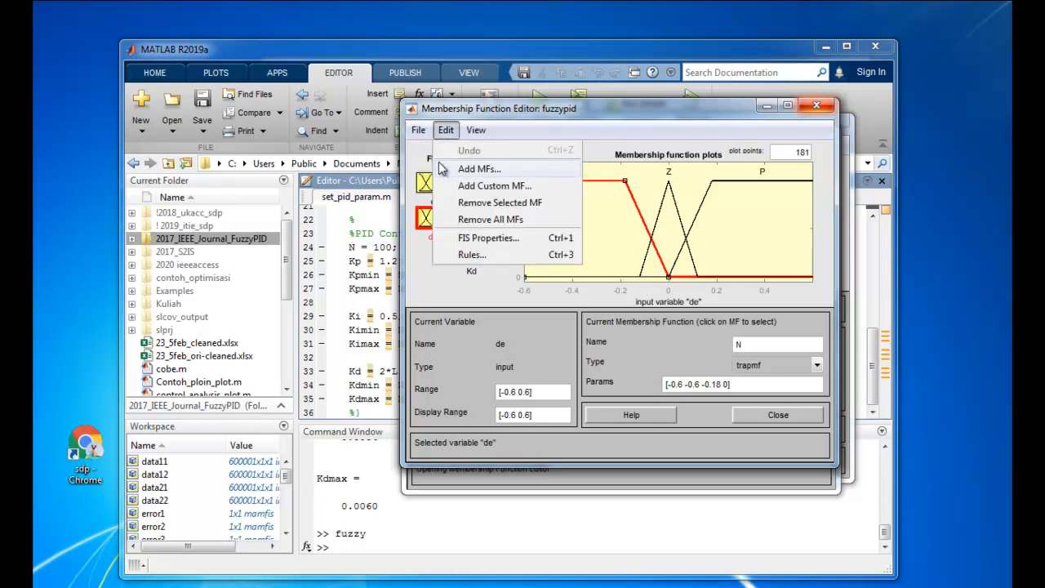
{"action": "mouse_move", "coordinate": [458, 190]}
{"action": "left_click", "coordinate": [539, 186]}
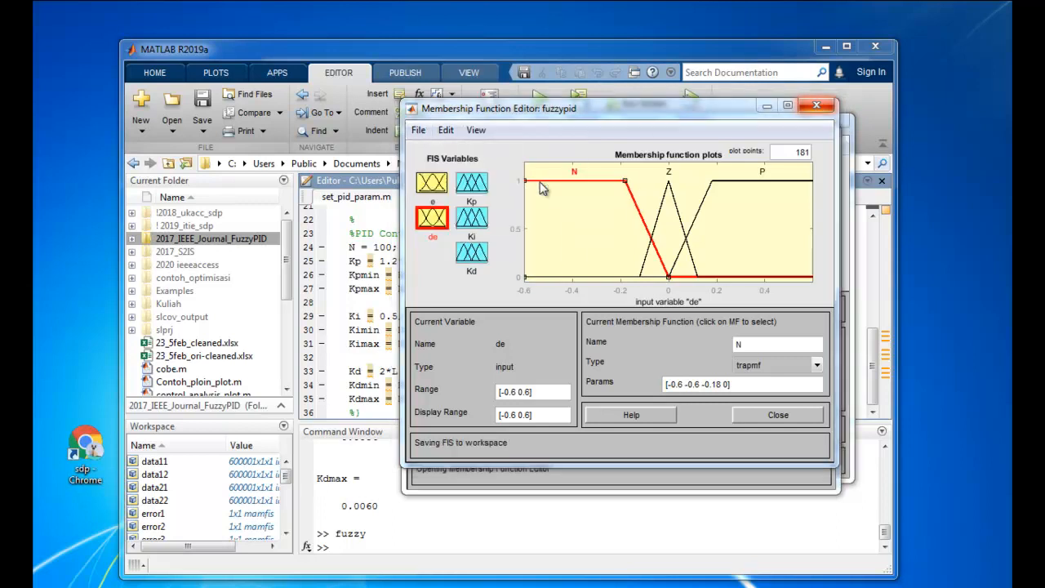
{"action": "left_click", "coordinate": [585, 338]}
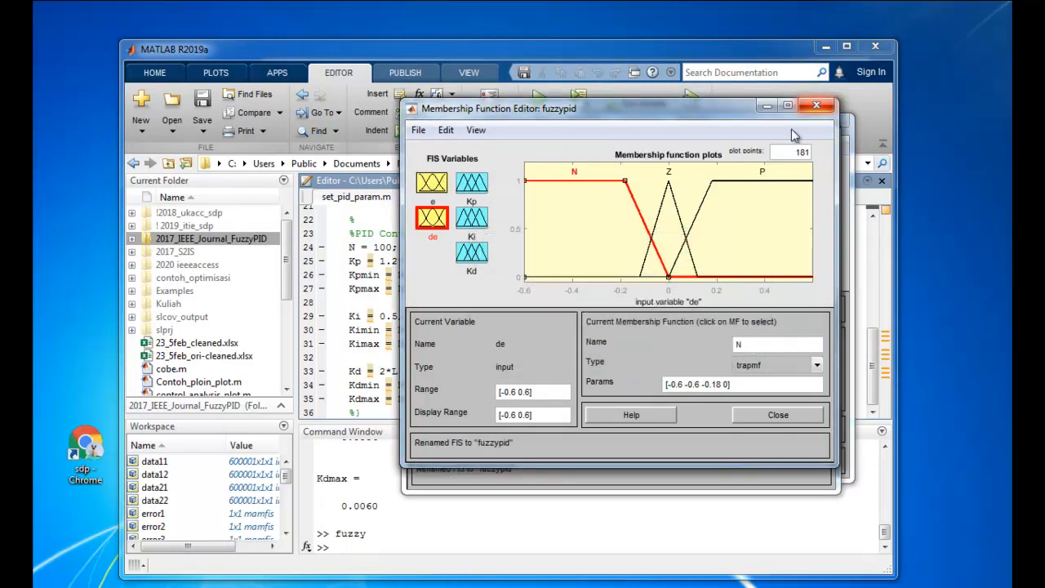
Close the Membership Function Editor and both Fuzzy Logic Designer windows without saving changes to fuzzypid
{"action": "left_click", "coordinate": [815, 106]}
{"action": "left_click", "coordinate": [818, 131]}
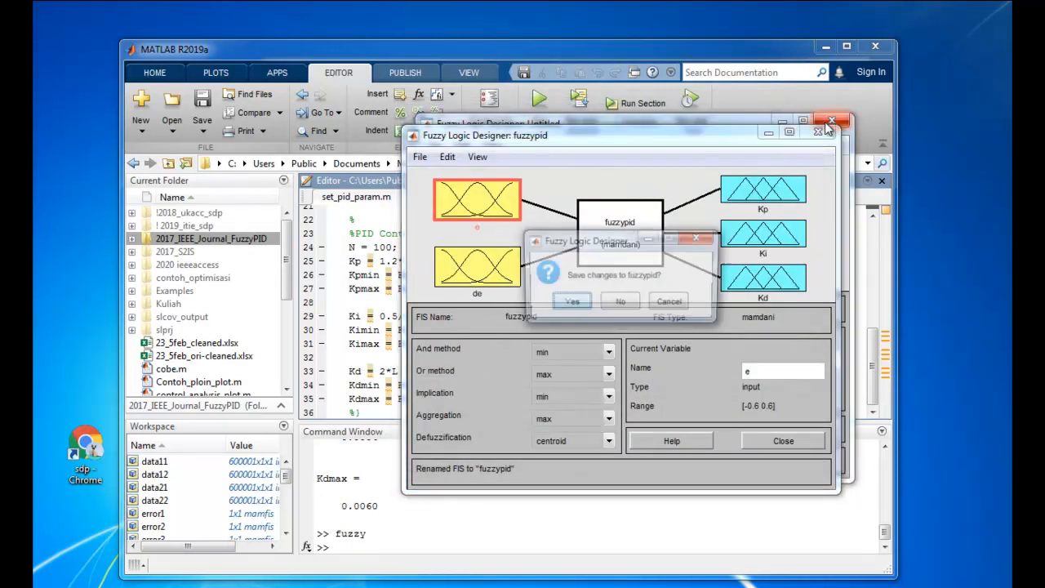
{"action": "left_click", "coordinate": [621, 303]}
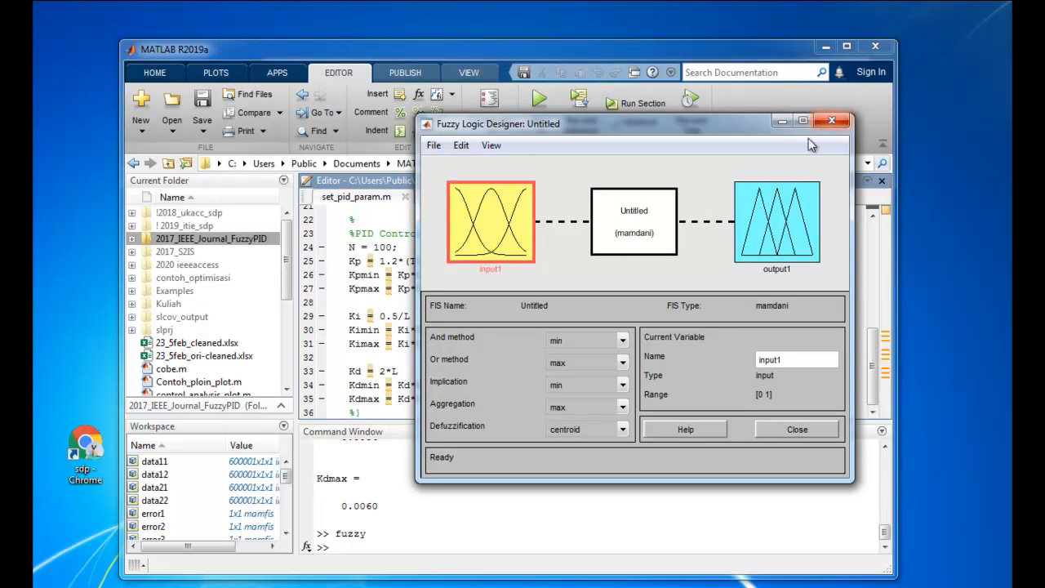
{"action": "left_click", "coordinate": [831, 121]}
{"action": "left_click", "coordinate": [635, 294]}
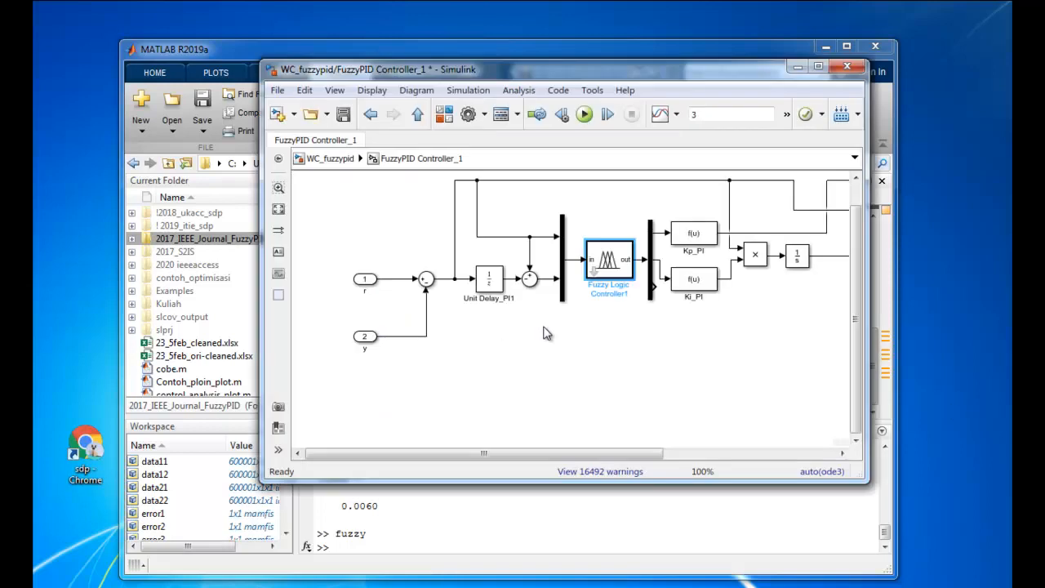
Return to the top-level diagram of the WC_fuzzypid model and run the simulation
{"action": "left_click", "coordinate": [325, 159]}
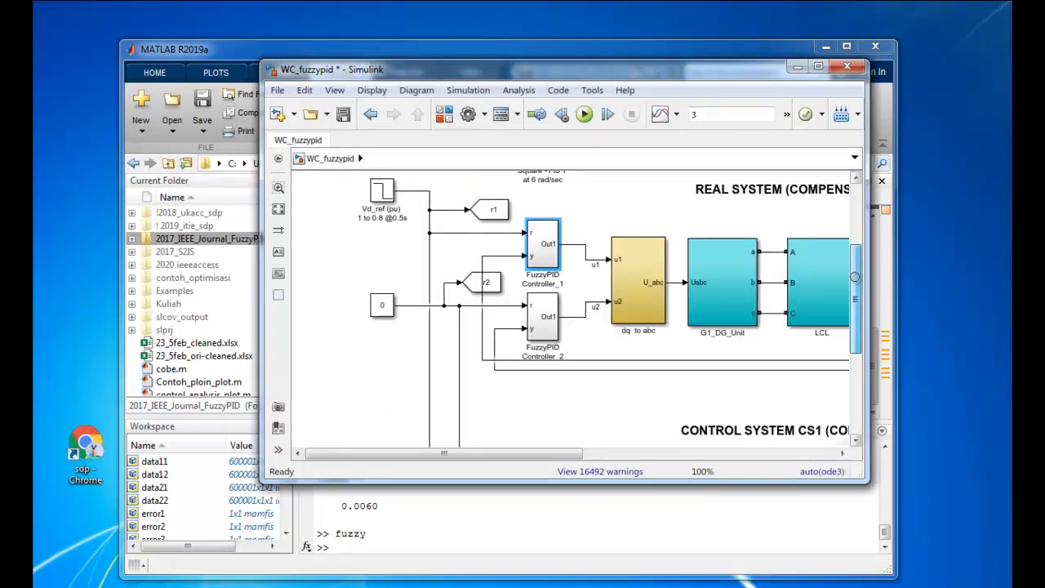
{"action": "left_click_drag", "start_coordinate": [859, 277], "coordinate": [859, 295]}
{"action": "left_click_drag", "start_coordinate": [721, 62], "coordinate": [641, 58]}
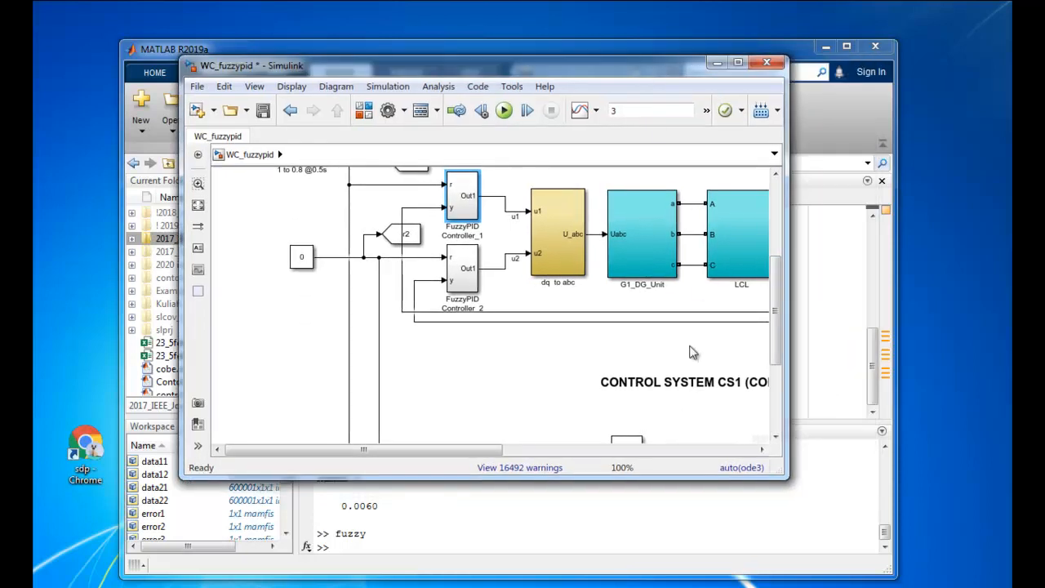
{"action": "left_click_drag", "start_coordinate": [495, 455], "coordinate": [507, 455]}
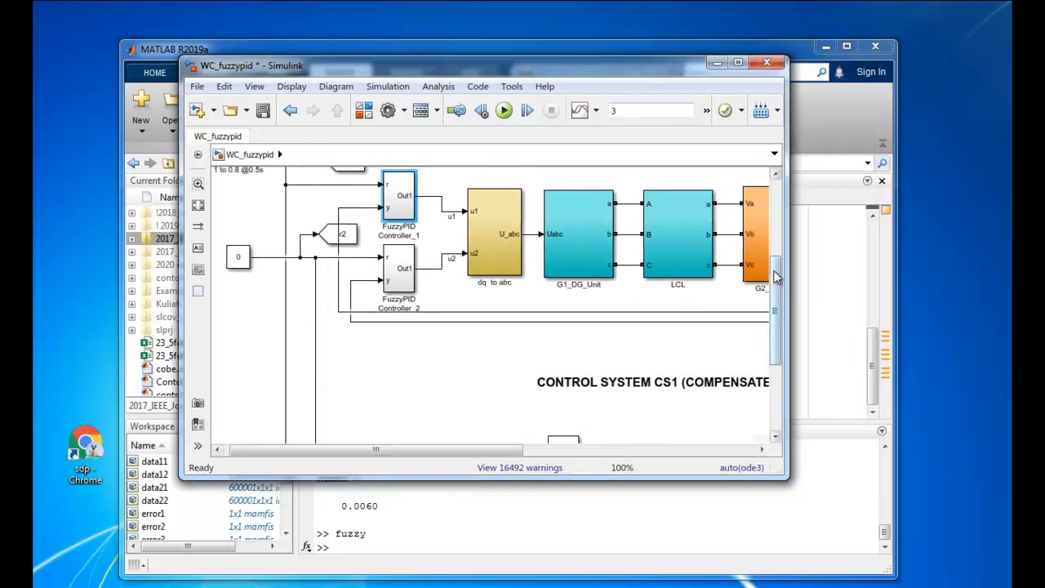
{"action": "left_click_drag", "start_coordinate": [777, 276], "coordinate": [776, 237]}
{"action": "left_click", "coordinate": [504, 111]}
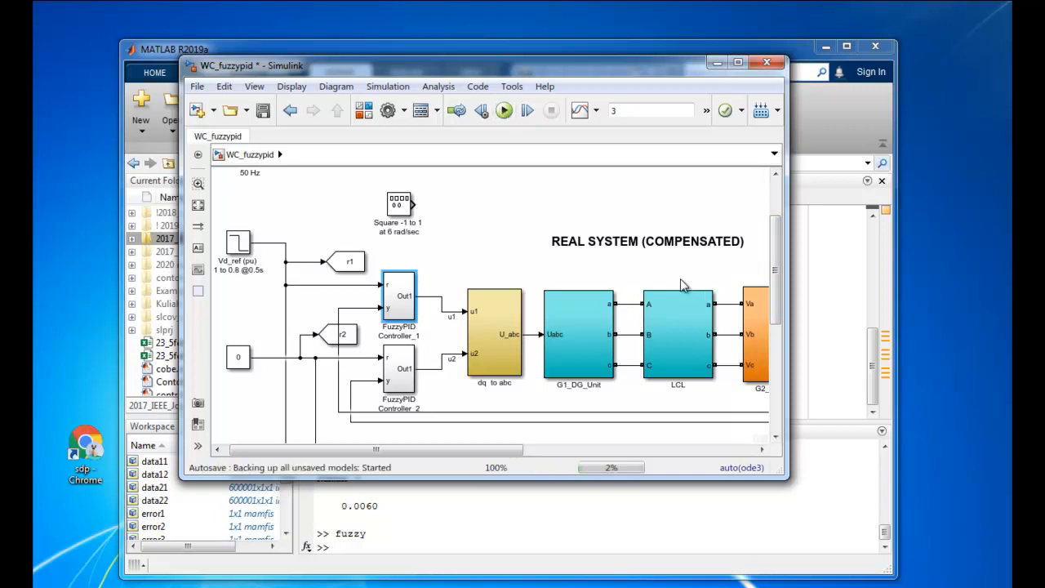
{"action": "left_click_drag", "start_coordinate": [487, 450], "coordinate": [538, 448]}
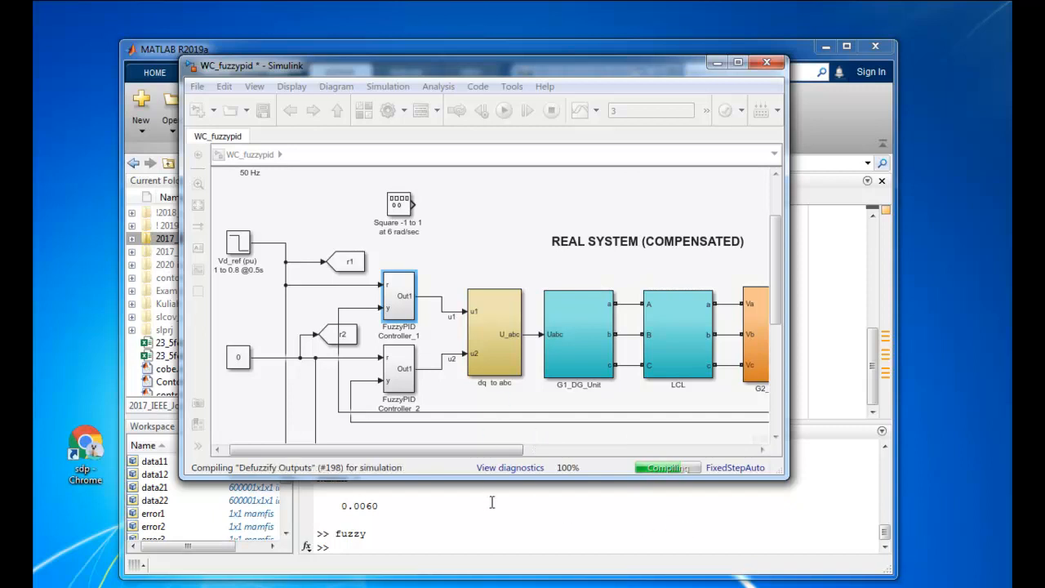
Switch to MATLAB and review the L and T limits and the Kp, Ki and Kd formulas in set_pid_param.m
{"action": "left_click_drag", "start_coordinate": [463, 66], "coordinate": [739, 92]}
{"action": "left_click", "coordinate": [408, 301]}
{"action": "scroll", "coordinate": [423, 364], "scroll_direction": "up", "scroll_amount": 4}
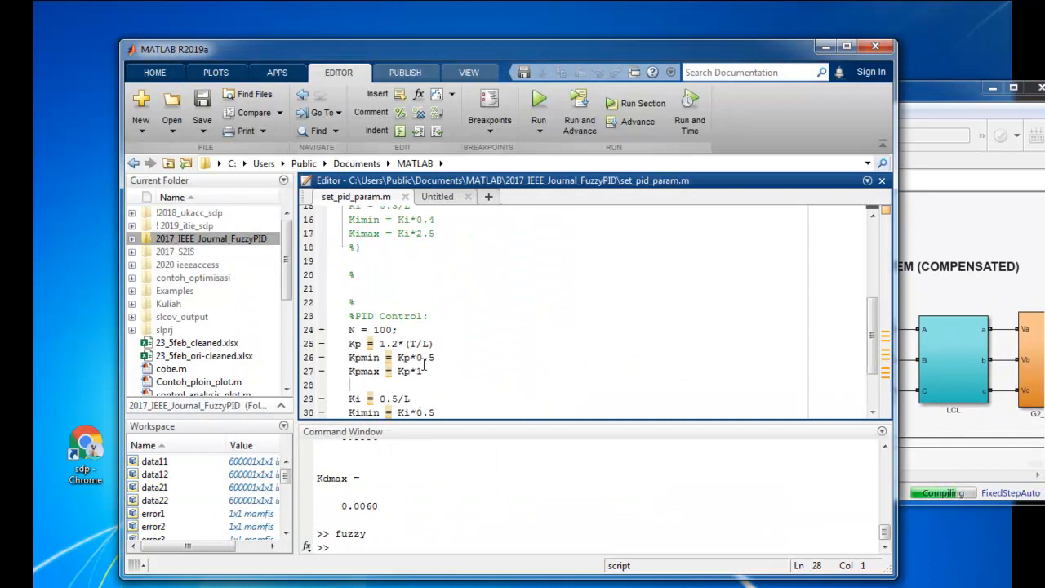
{"action": "scroll", "coordinate": [423, 364], "scroll_direction": "up", "scroll_amount": 3}
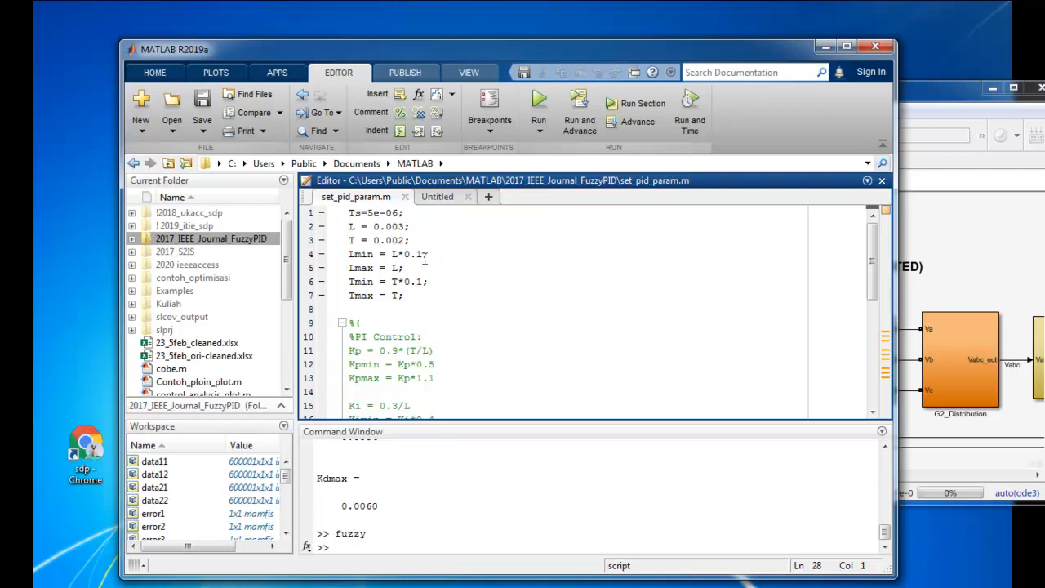
{"action": "scroll", "coordinate": [426, 262], "scroll_direction": "down", "scroll_amount": 4}
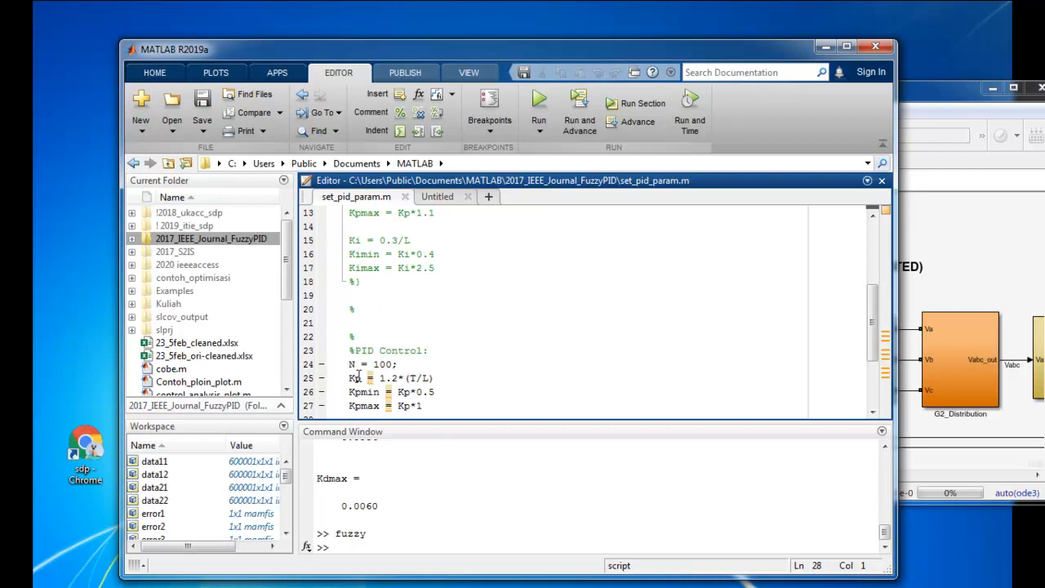
{"action": "scroll", "coordinate": [409, 371], "scroll_direction": "down", "scroll_amount": 1}
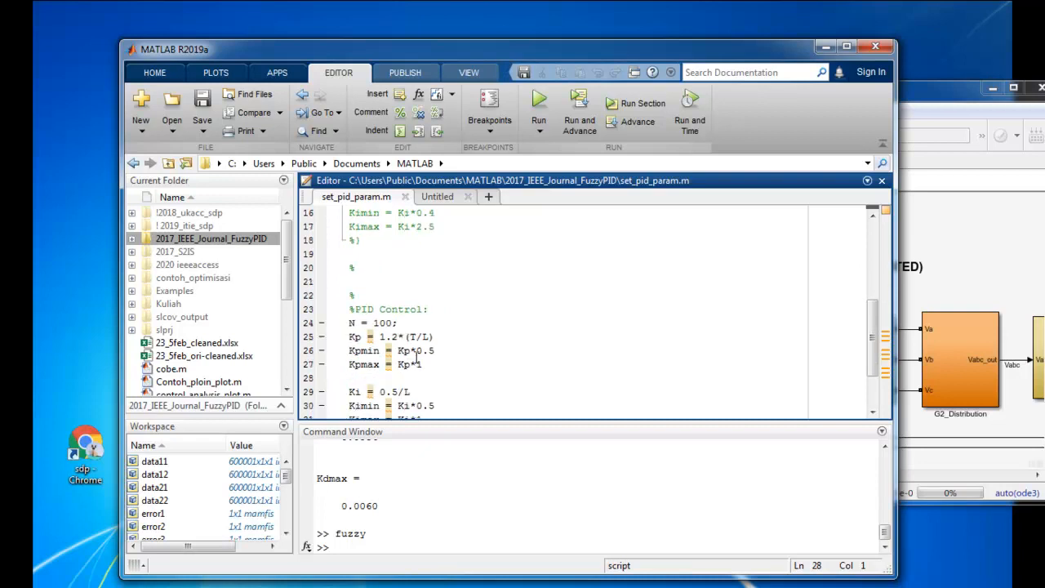
{"action": "scroll", "coordinate": [418, 347], "scroll_direction": "down", "scroll_amount": 1}
{"action": "scroll", "coordinate": [422, 342], "scroll_direction": "up", "scroll_amount": 1}
{"action": "scroll", "coordinate": [420, 342], "scroll_direction": "down", "scroll_amount": 1}
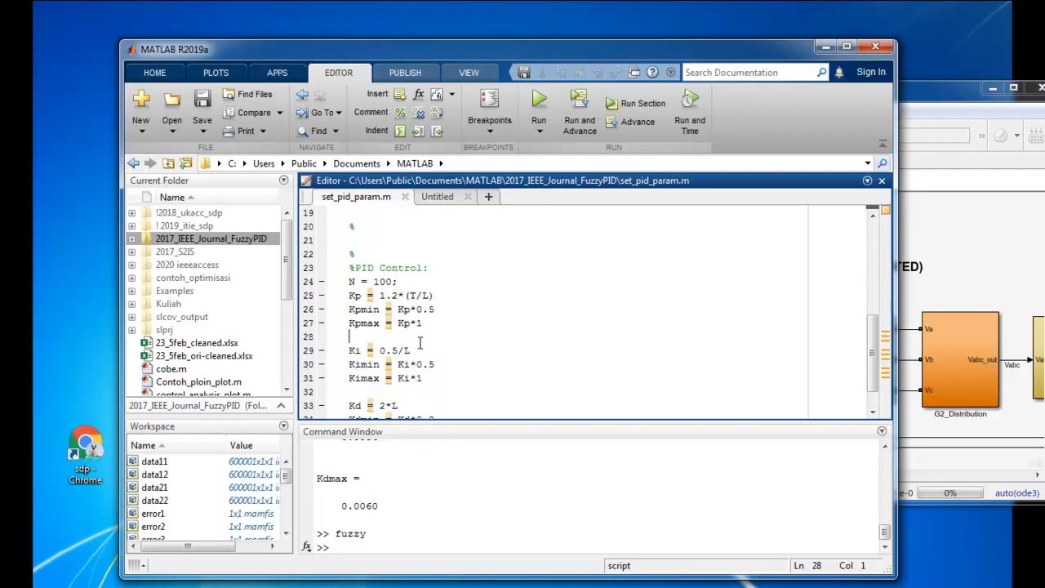
{"action": "scroll", "coordinate": [420, 343], "scroll_direction": "down", "scroll_amount": 1}
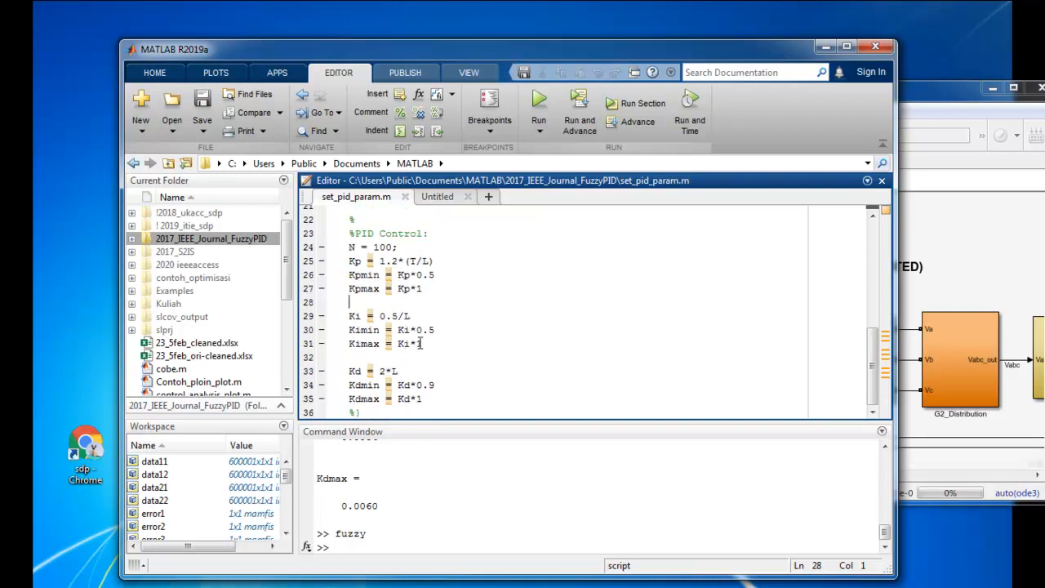
{"action": "scroll", "coordinate": [423, 344], "scroll_direction": "up", "scroll_amount": 1}
{"action": "scroll", "coordinate": [423, 344], "scroll_direction": "down", "scroll_amount": 1}
Return to the running WC_fuzzypid model and examine the measurement and load blocks inside the G2_Distribution subsystem
{"action": "left_click_drag", "start_coordinate": [951, 91], "coordinate": [680, 85]}
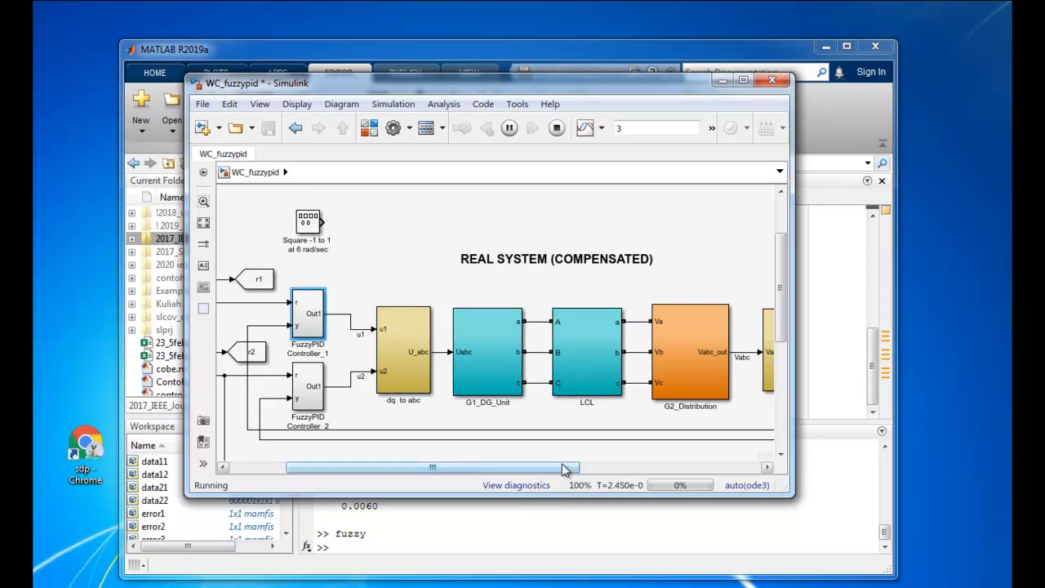
{"action": "left_click_drag", "start_coordinate": [562, 463], "coordinate": [732, 466]}
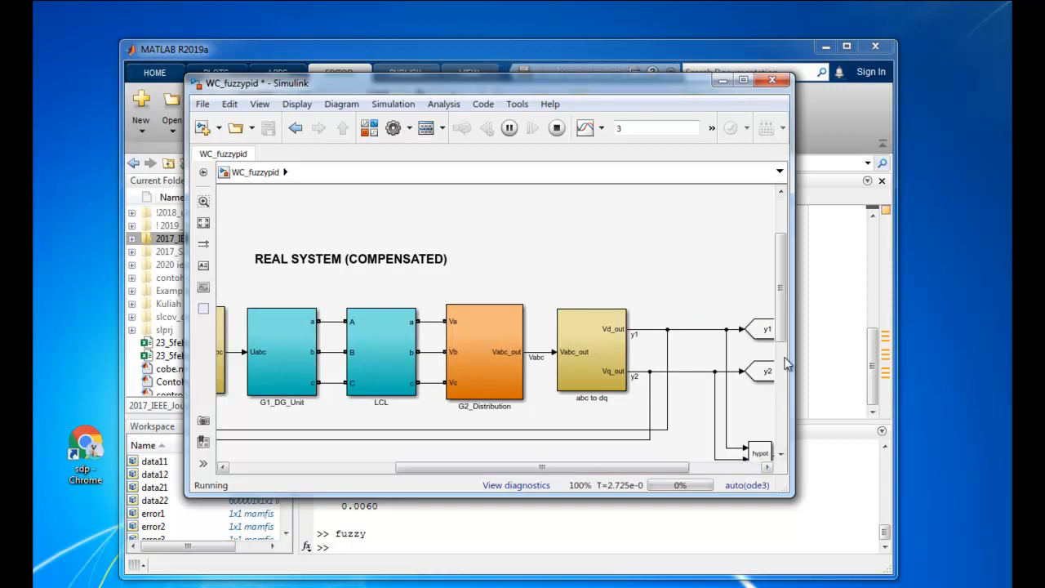
{"action": "left_click_drag", "start_coordinate": [782, 320], "coordinate": [781, 341]}
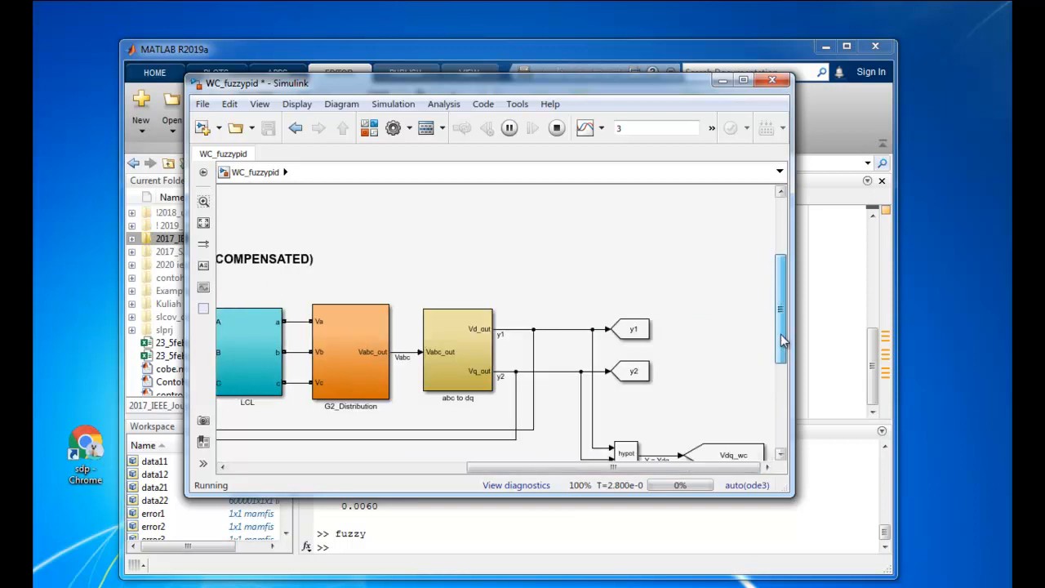
{"action": "left_click", "coordinate": [348, 339]}
{"action": "double_click", "coordinate": [348, 339]}
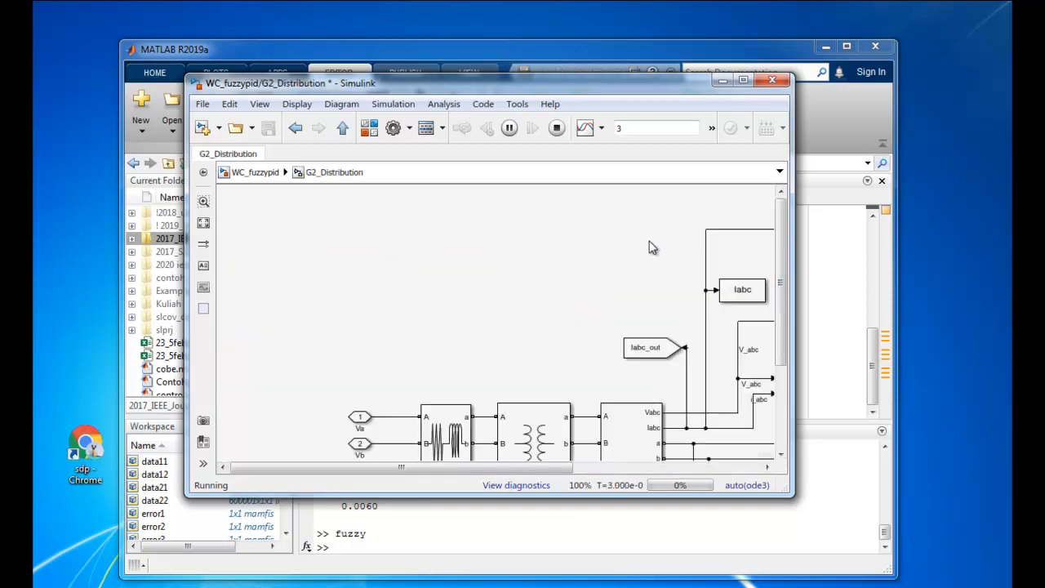
{"action": "left_click_drag", "start_coordinate": [560, 480], "coordinate": [787, 460]}
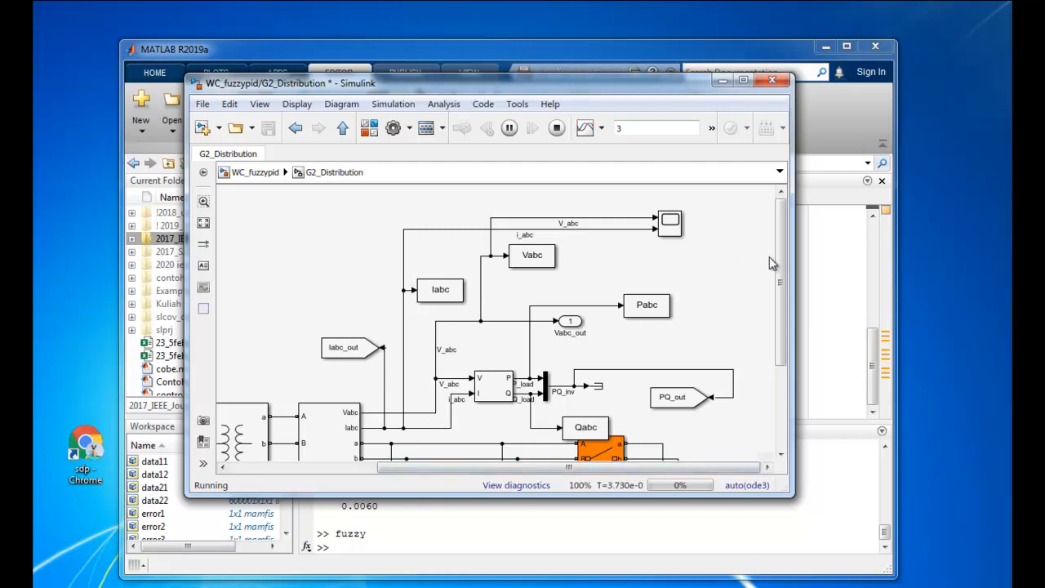
{"action": "scroll", "coordinate": [777, 310], "scroll_direction": "down", "scroll_amount": 3}
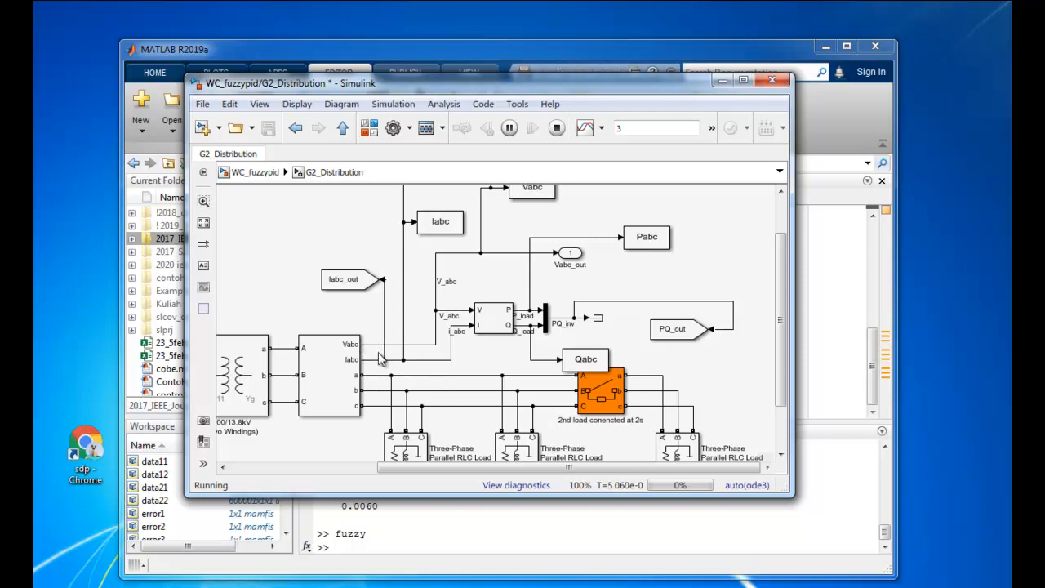
{"action": "scroll", "coordinate": [656, 233], "scroll_direction": "up", "scroll_amount": 2}
{"action": "scroll", "coordinate": [656, 233], "scroll_direction": "up", "scroll_amount": 1}
View the V_abc and i_abc waveforms in the maximized Scope, zoomed to about the first 17 ms, and return to the G2_Distribution diagram
{"action": "double_click", "coordinate": [668, 214]}
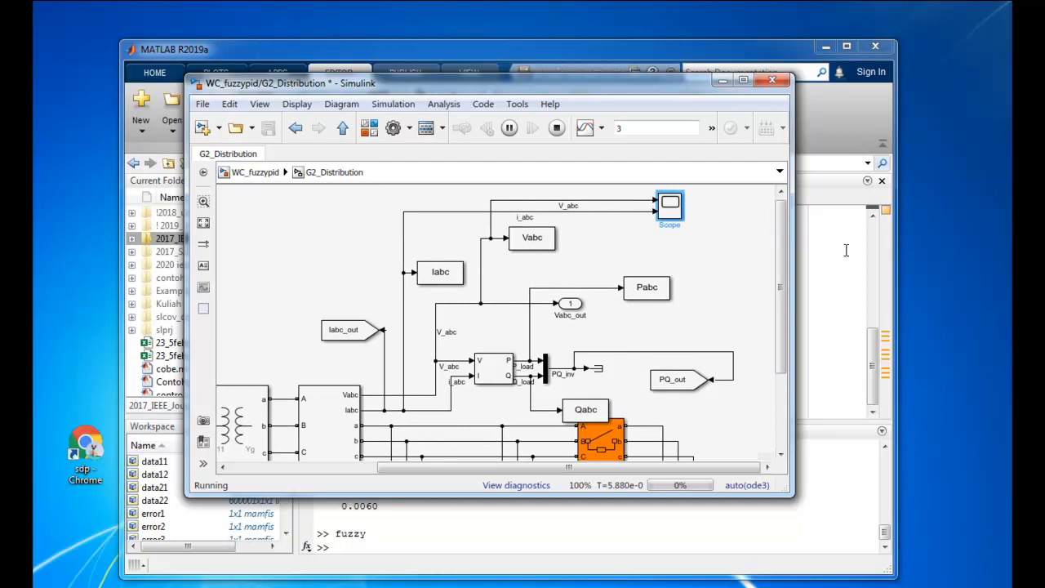
{"action": "left_click_drag", "start_coordinate": [1044, 103], "coordinate": [589, 125]}
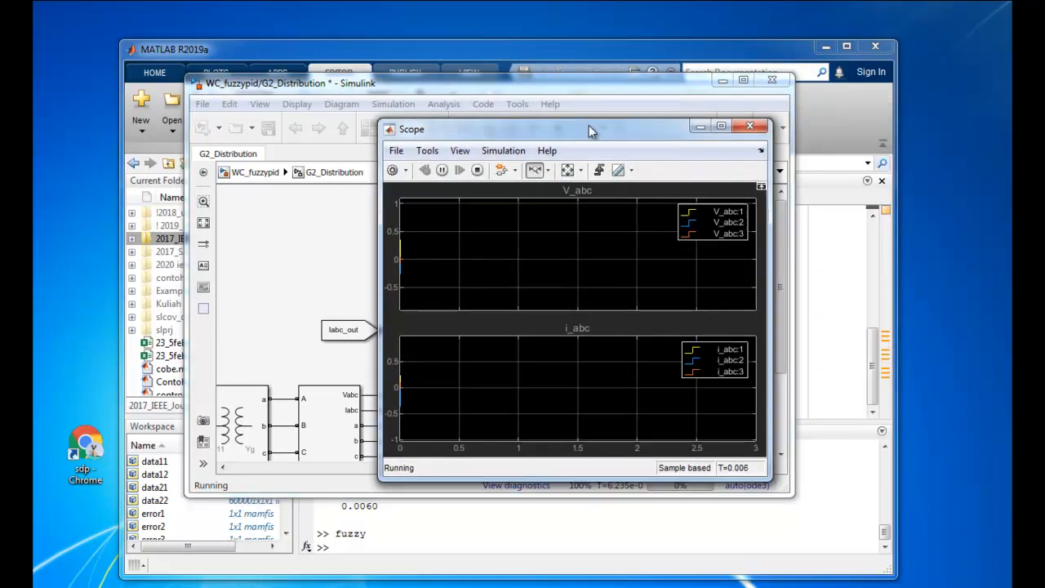
{"action": "left_click", "coordinate": [722, 126]}
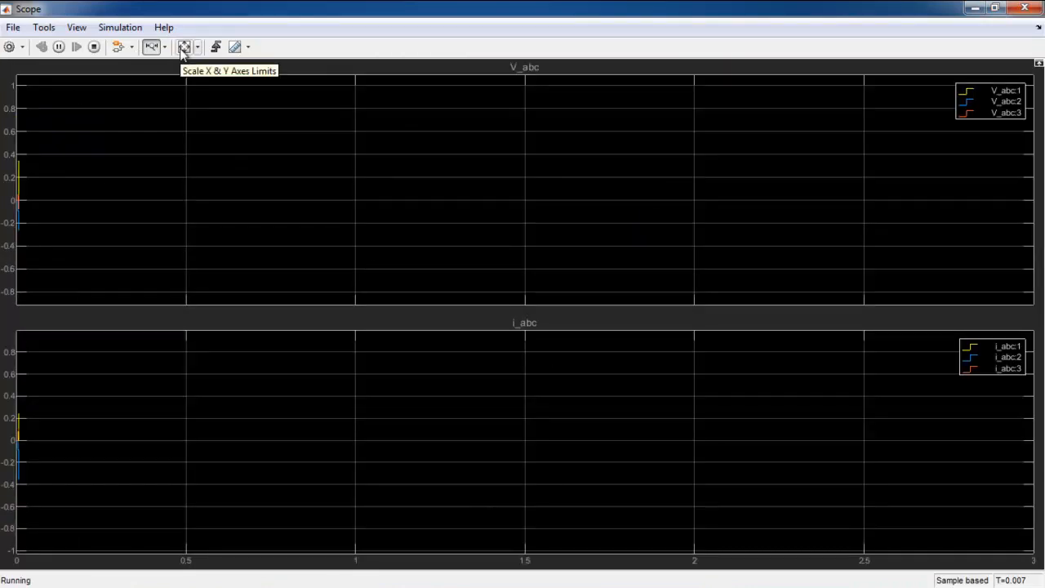
{"action": "left_click", "coordinate": [17, 193]}
{"action": "left_click", "coordinate": [32, 202]}
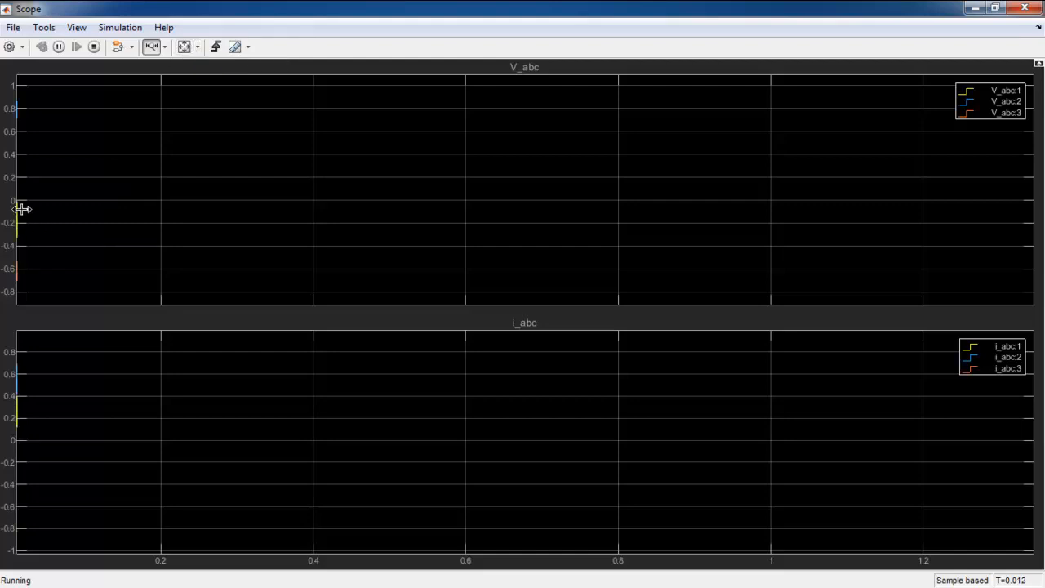
{"action": "left_click_drag", "start_coordinate": [21, 209], "coordinate": [9, 209]}
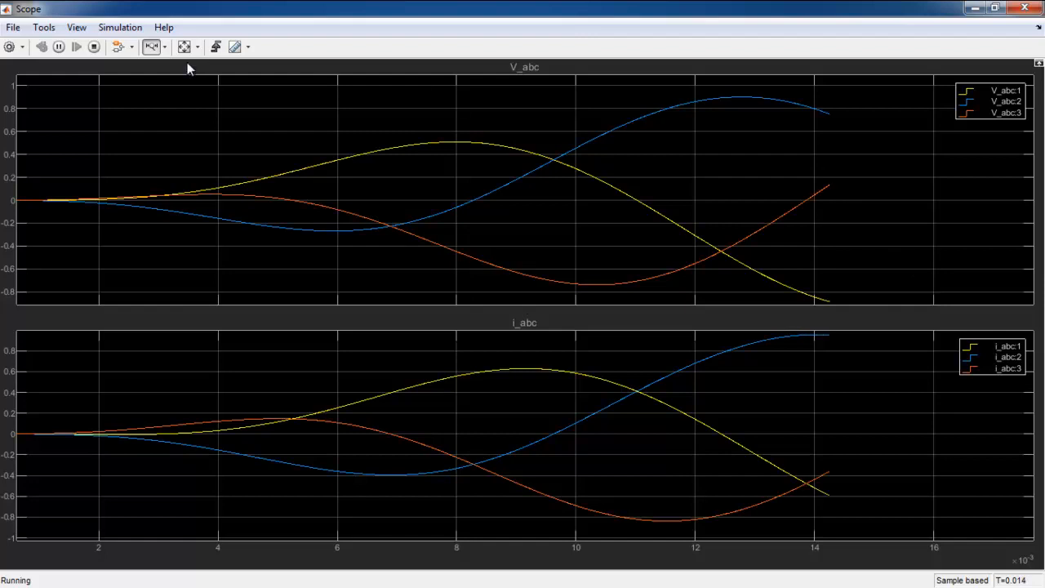
{"action": "left_click", "coordinate": [995, 7]}
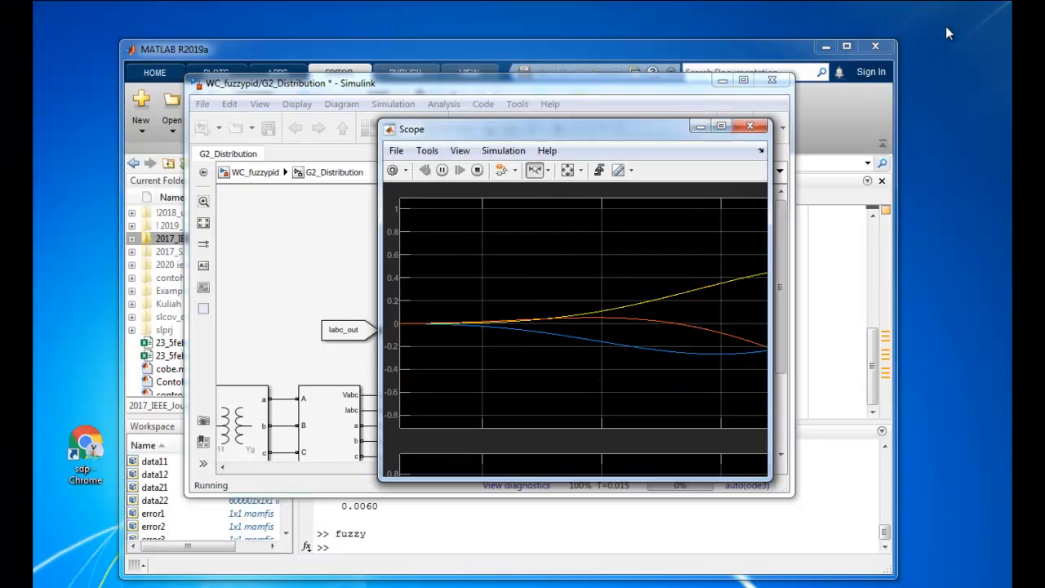
{"action": "left_click", "coordinate": [396, 278]}
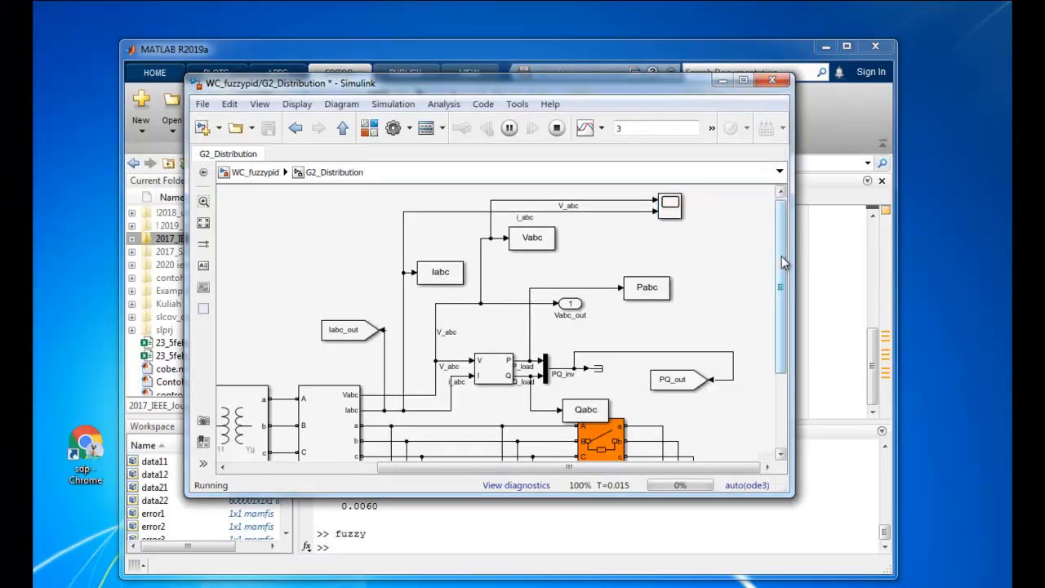
Look at the three-phase parallel RLC loads and the second-load breaker in G2_Distribution, and go back to the top-level diagram
{"action": "scroll", "coordinate": [704, 406], "scroll_direction": "down", "scroll_amount": 2}
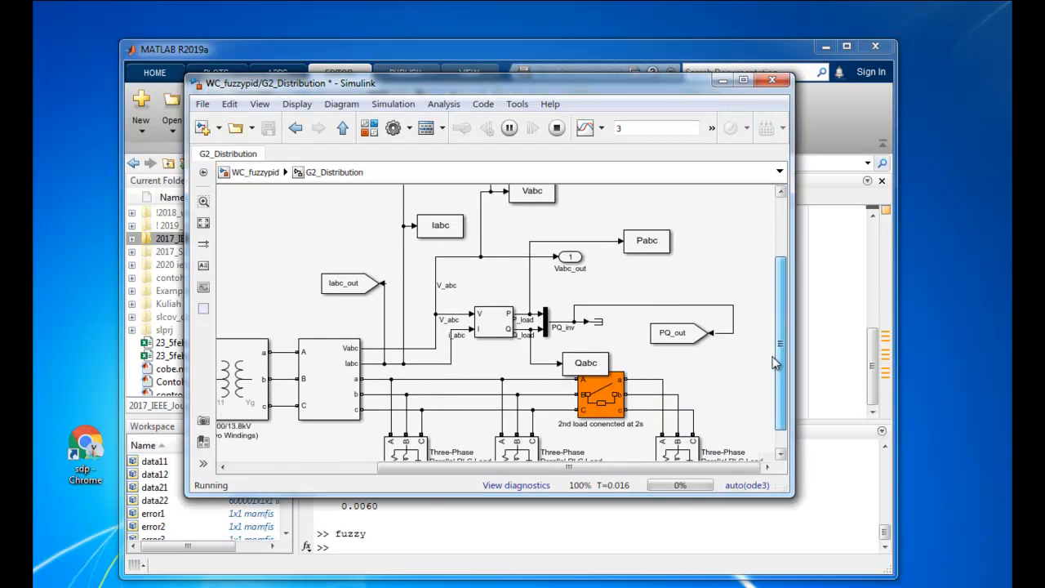
{"action": "scroll", "coordinate": [779, 350], "scroll_direction": "down", "scroll_amount": 3}
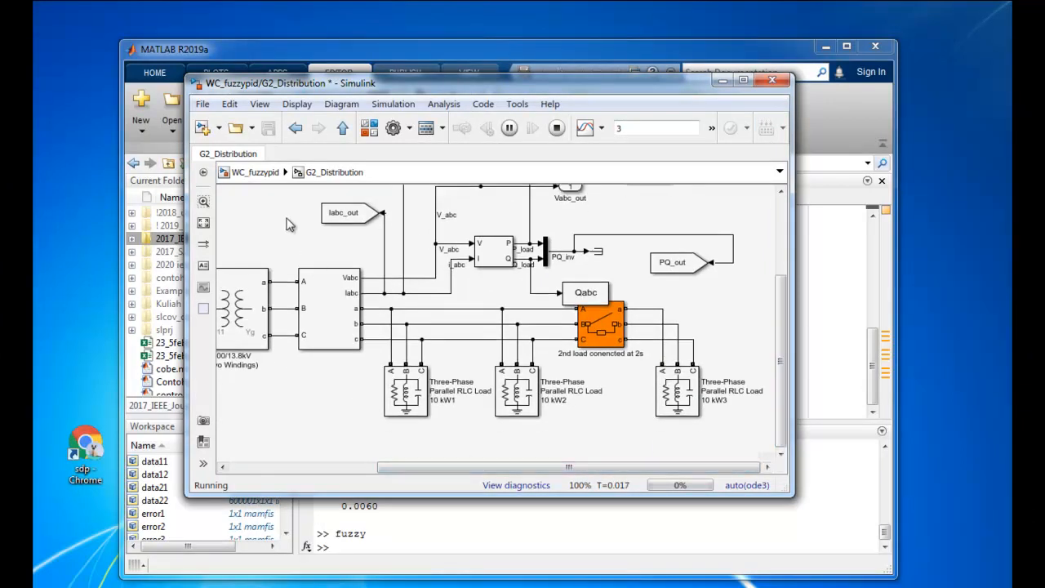
{"action": "left_click", "coordinate": [255, 172]}
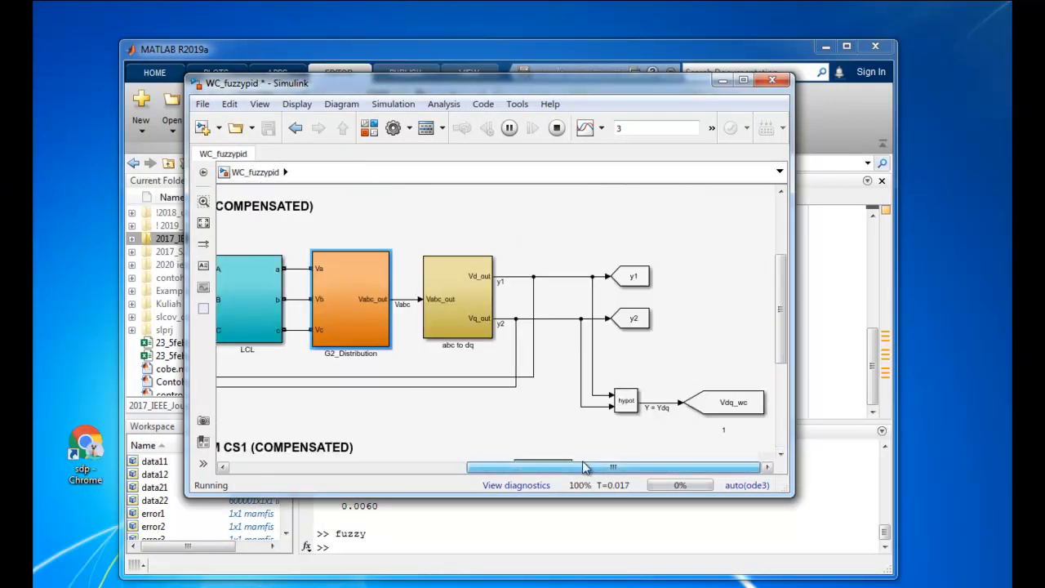
Open the green Scope block's windows and zoom the V_abc and i_abc time axis to about 0.035 to 0.06 s
{"action": "left_click_drag", "start_coordinate": [777, 327], "coordinate": [784, 415]}
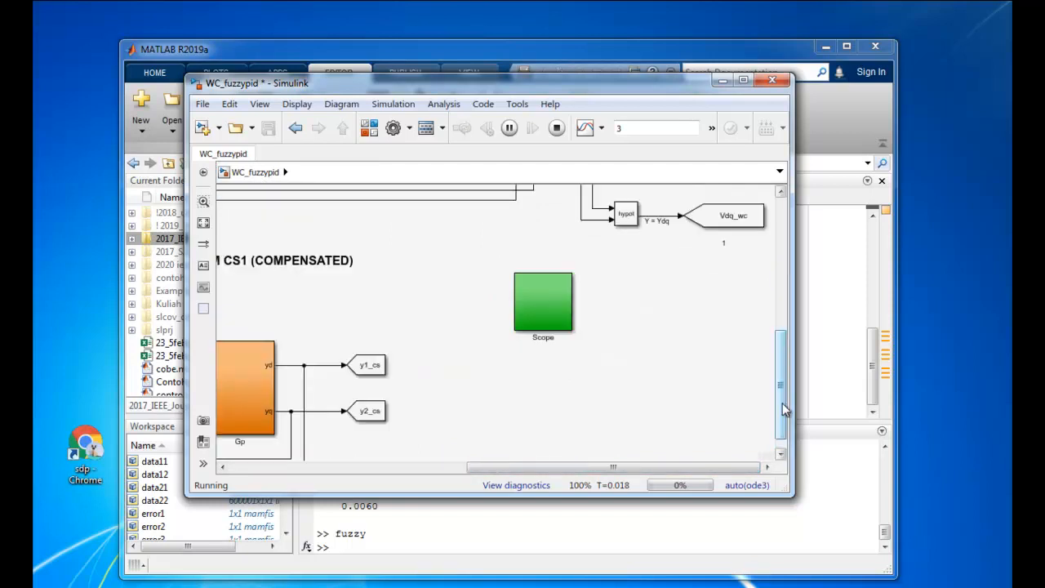
{"action": "left_click", "coordinate": [558, 299]}
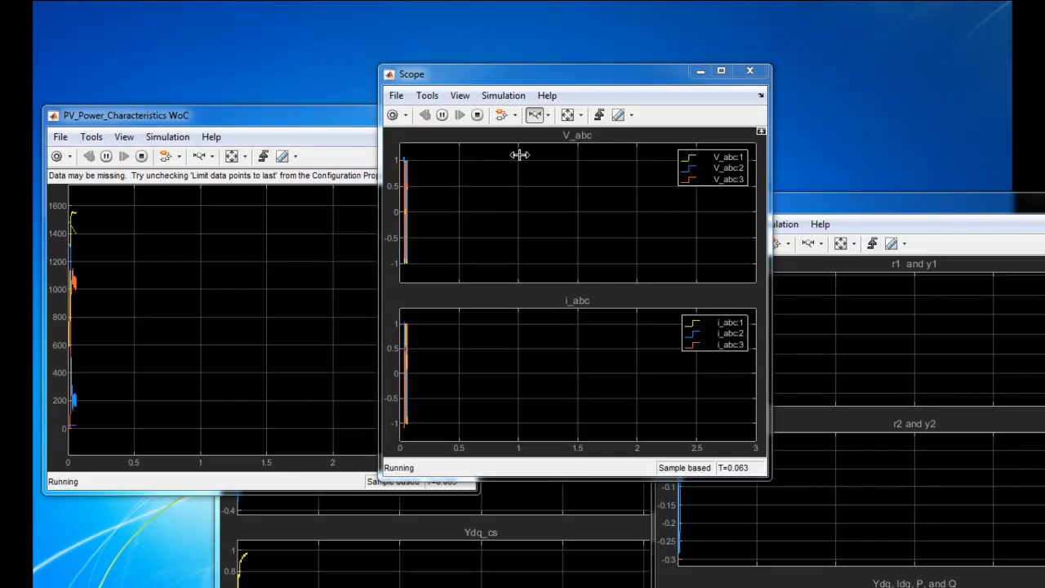
{"action": "left_click_drag", "start_coordinate": [416, 203], "coordinate": [398, 200]}
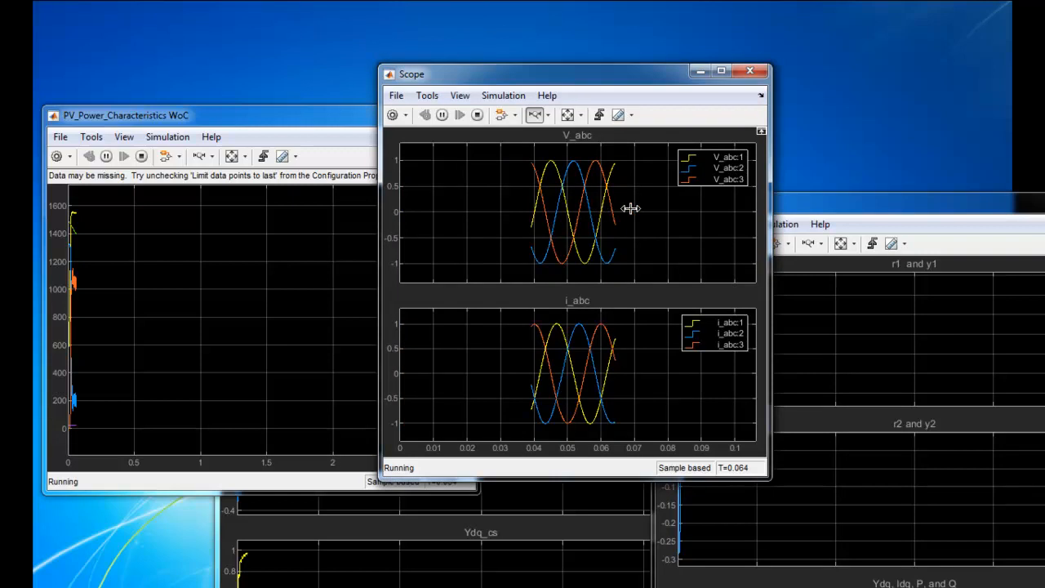
{"action": "left_click", "coordinate": [498, 193]}
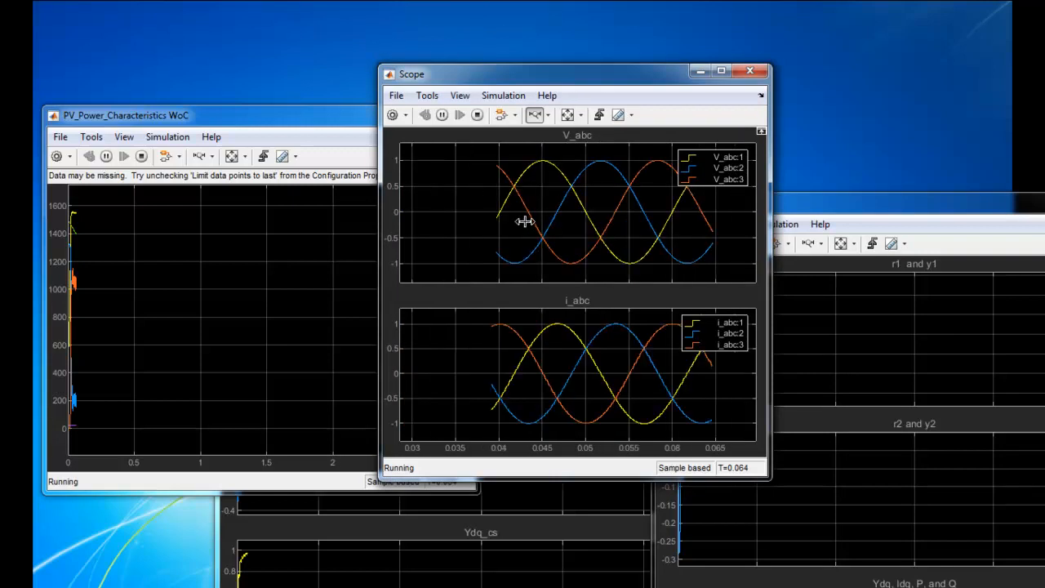
{"action": "left_click", "coordinate": [540, 160]}
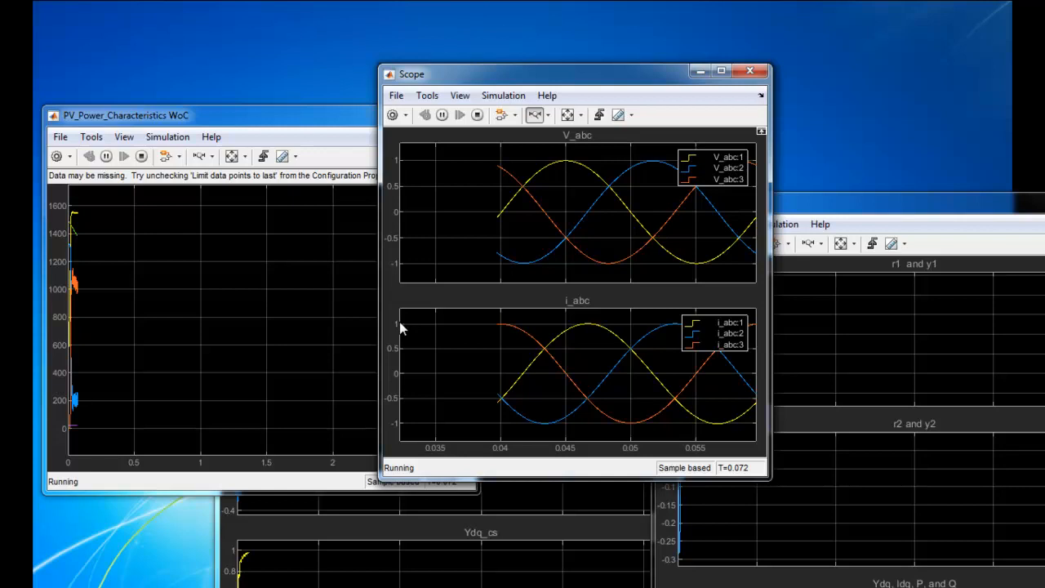
Zoom the PV_Power_Characteristics WoC curves to the first 0.09 s or so, and zoom Scope WC in on its initial transient
{"action": "left_click", "coordinate": [336, 119]}
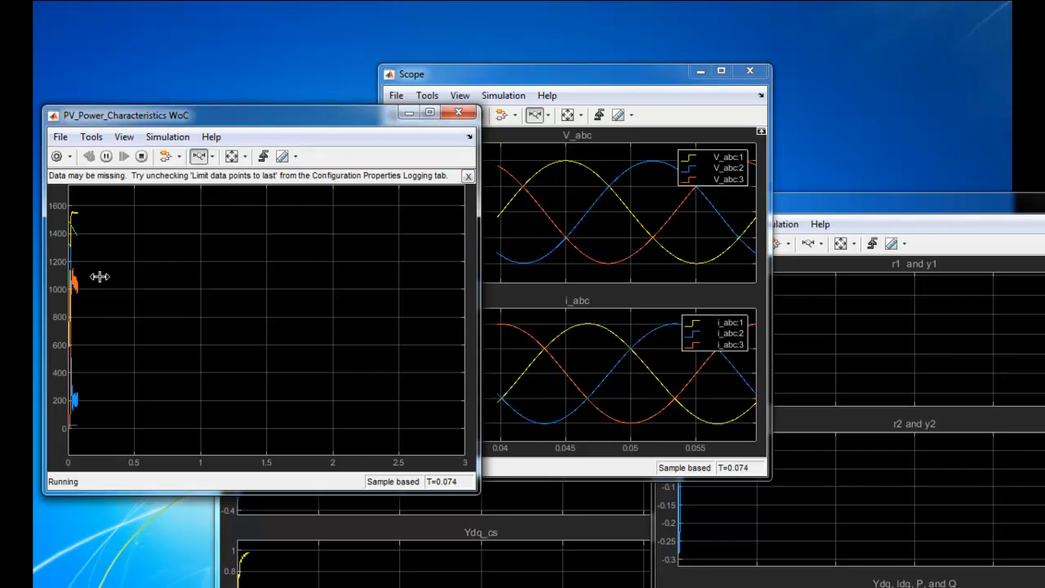
{"action": "left_click_drag", "start_coordinate": [81, 277], "coordinate": [62, 274]}
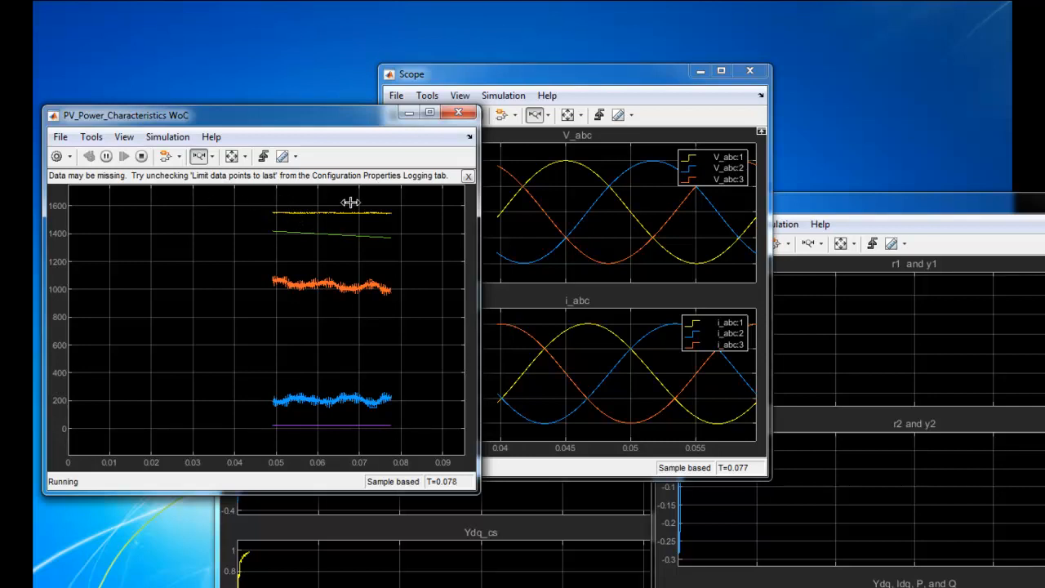
{"action": "left_click_drag", "start_coordinate": [812, 204], "coordinate": [587, 160]}
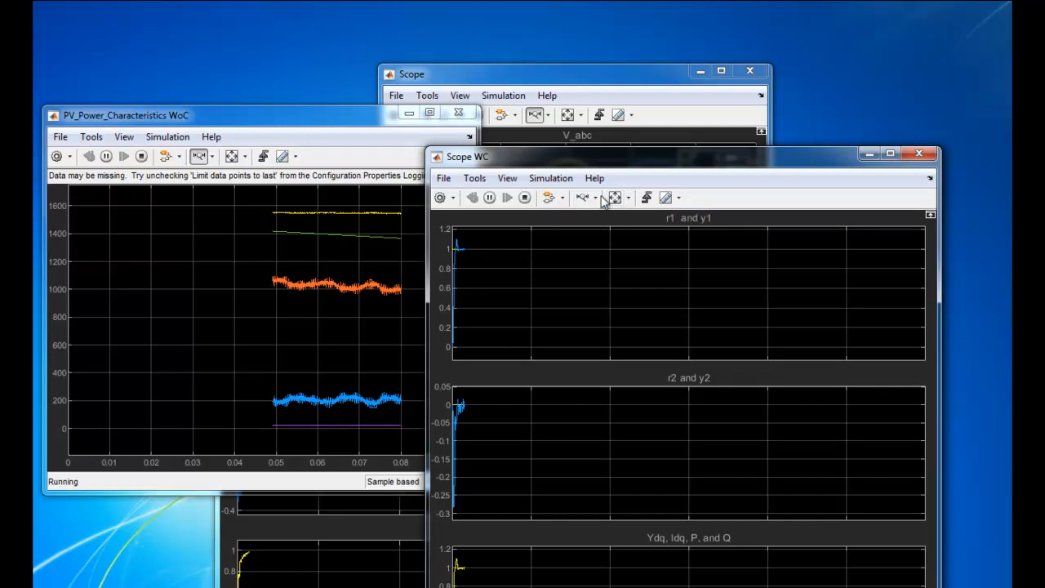
{"action": "left_click", "coordinate": [582, 201]}
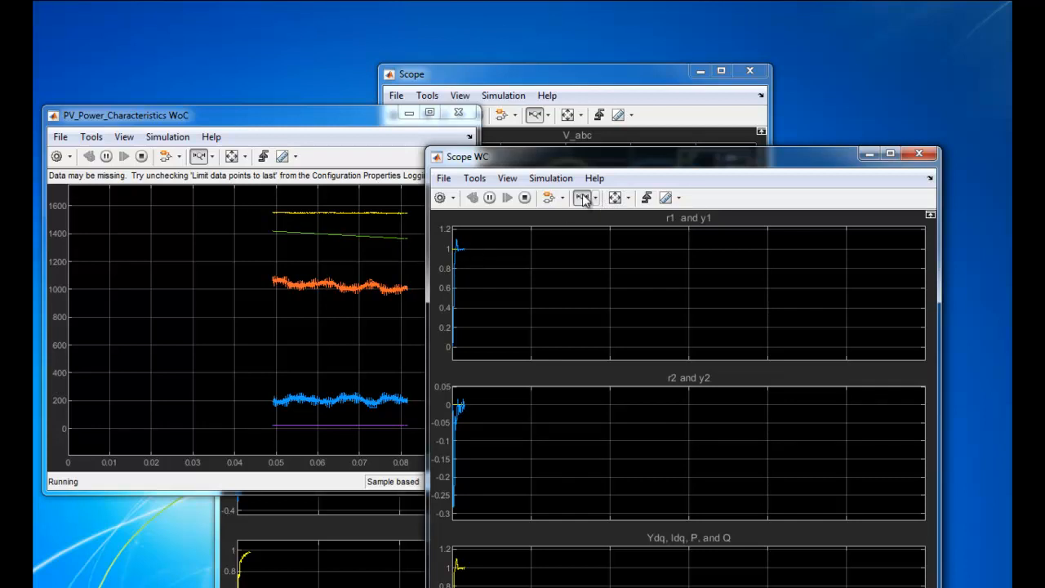
{"action": "left_click_drag", "start_coordinate": [467, 253], "coordinate": [452, 252]}
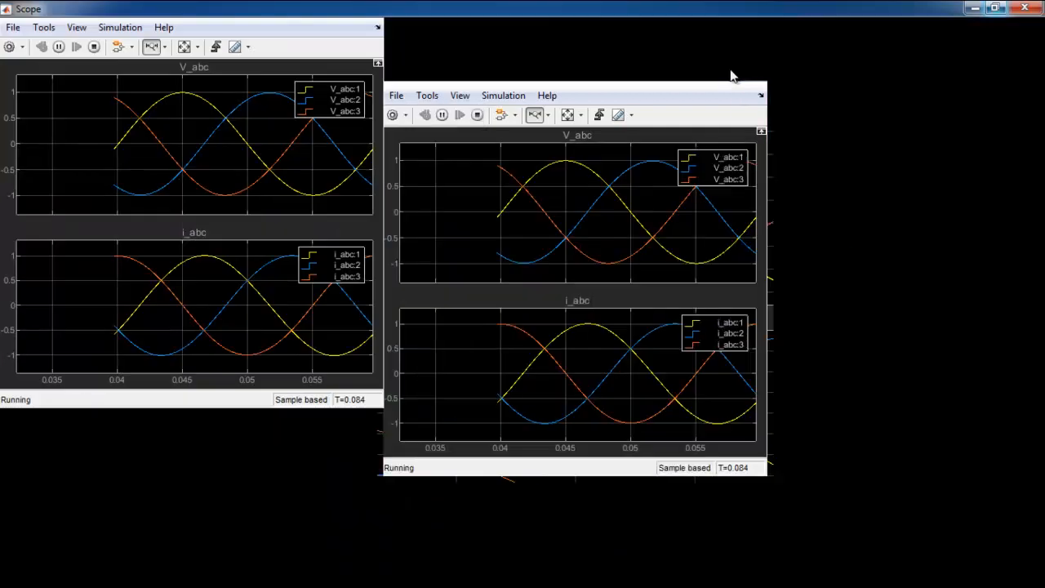
View the V_abc and i_abc waveforms maximized, restore the window, and move Scope WC up to inspect its Ydq, Idq, P and Q plot
{"action": "left_click", "coordinate": [728, 78]}
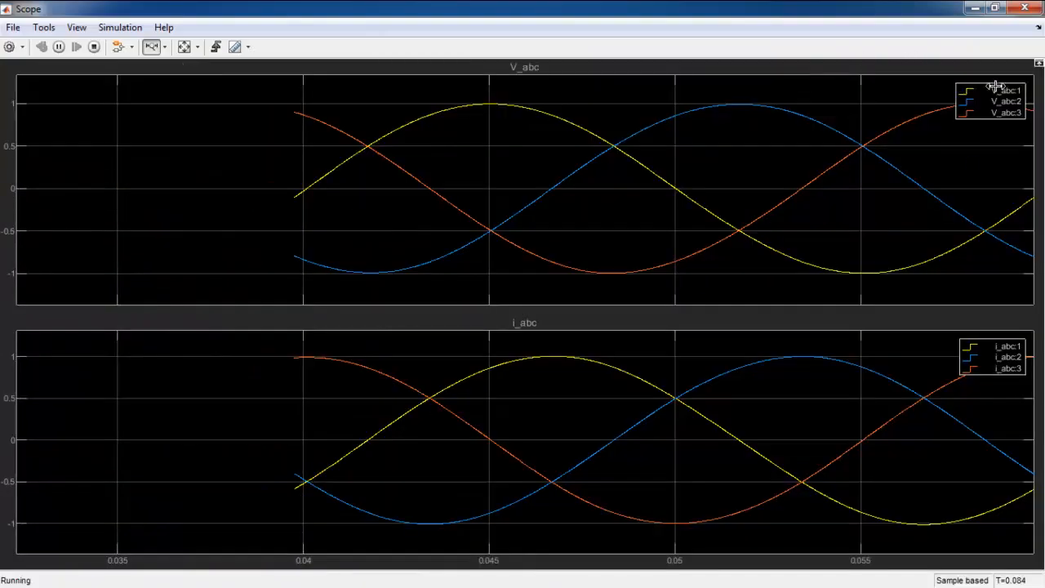
{"action": "left_click", "coordinate": [994, 9]}
{"action": "left_click", "coordinate": [808, 480]}
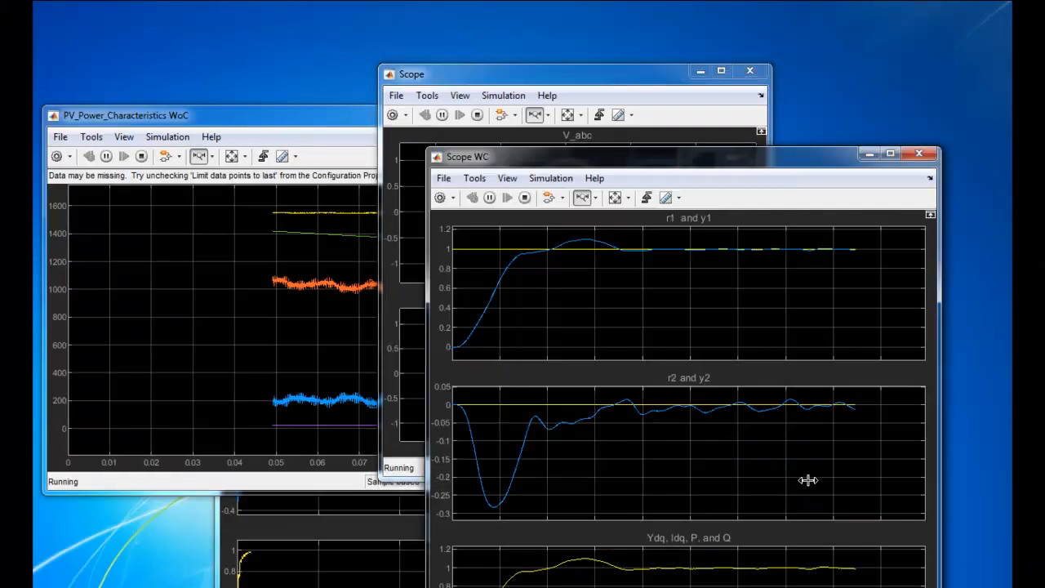
{"action": "left_click_drag", "start_coordinate": [826, 161], "coordinate": [786, 47]}
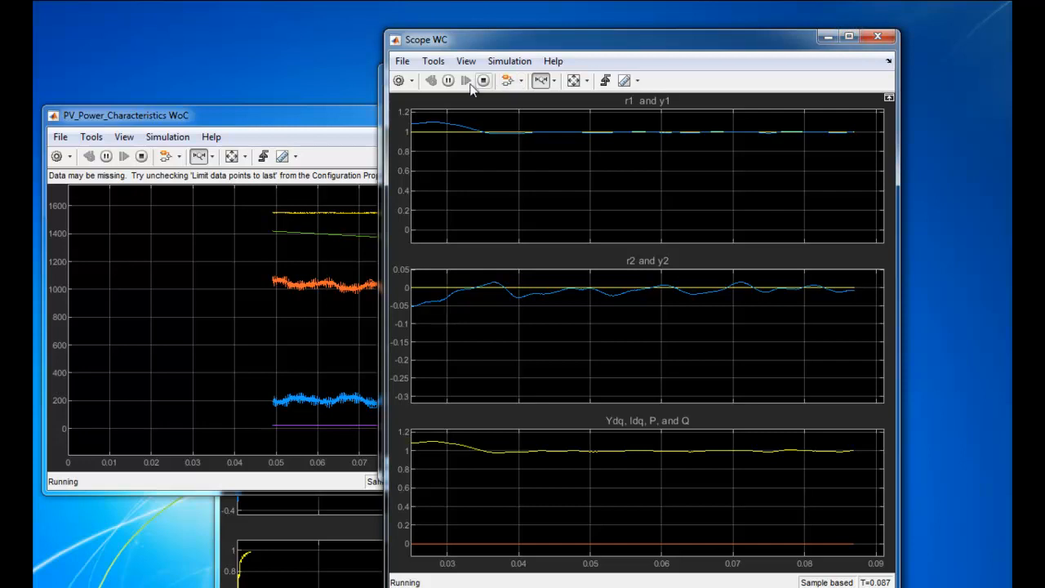
Arrange Scope WC beside the other scopes and compare the PV power curves, the V_abc and i_abc waveforms and the controller responses
{"action": "left_click", "coordinate": [349, 120]}
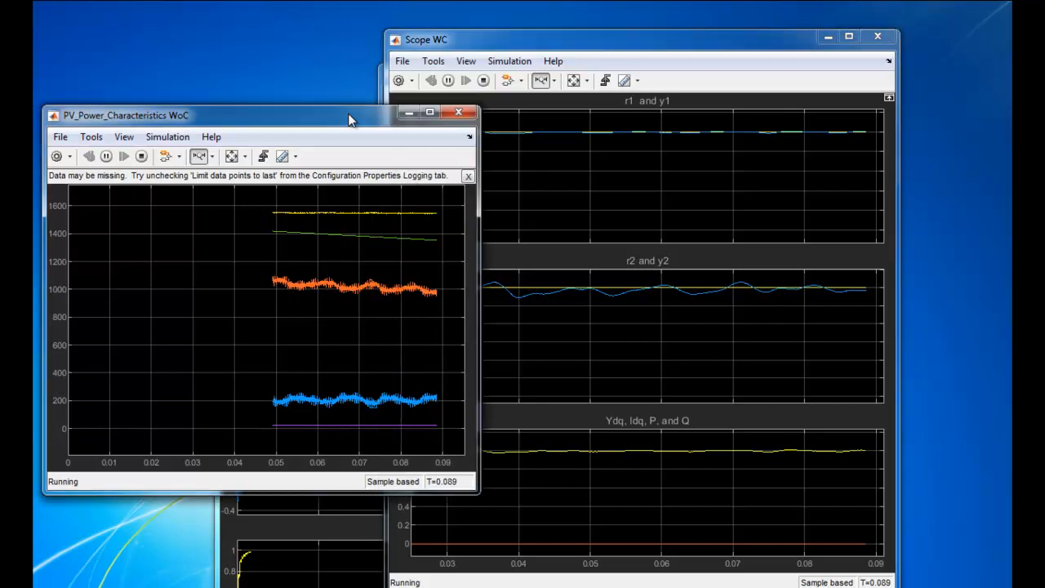
{"action": "left_click_drag", "start_coordinate": [488, 41], "coordinate": [723, 83]}
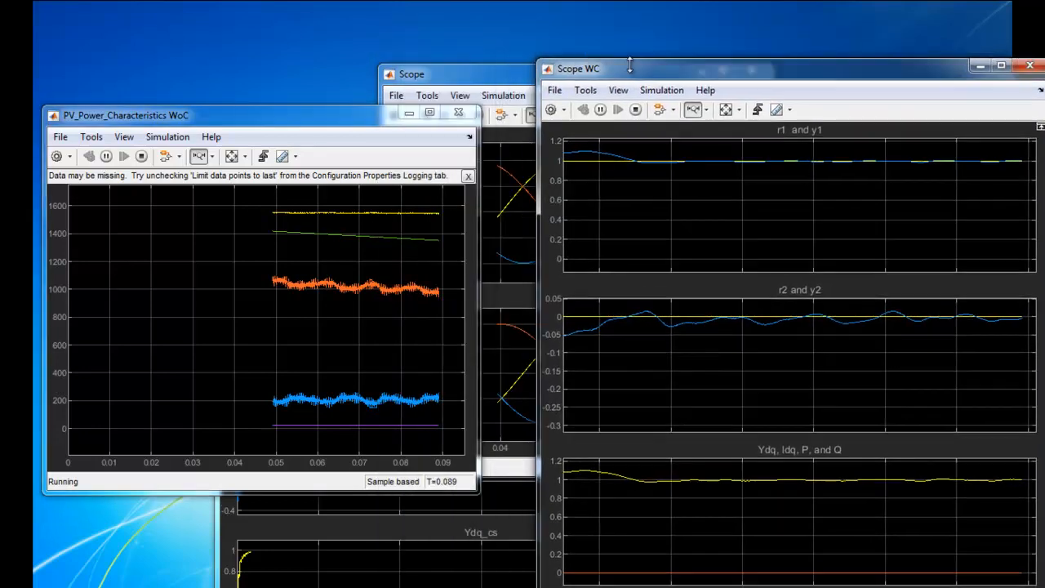
{"action": "left_click", "coordinate": [508, 77]}
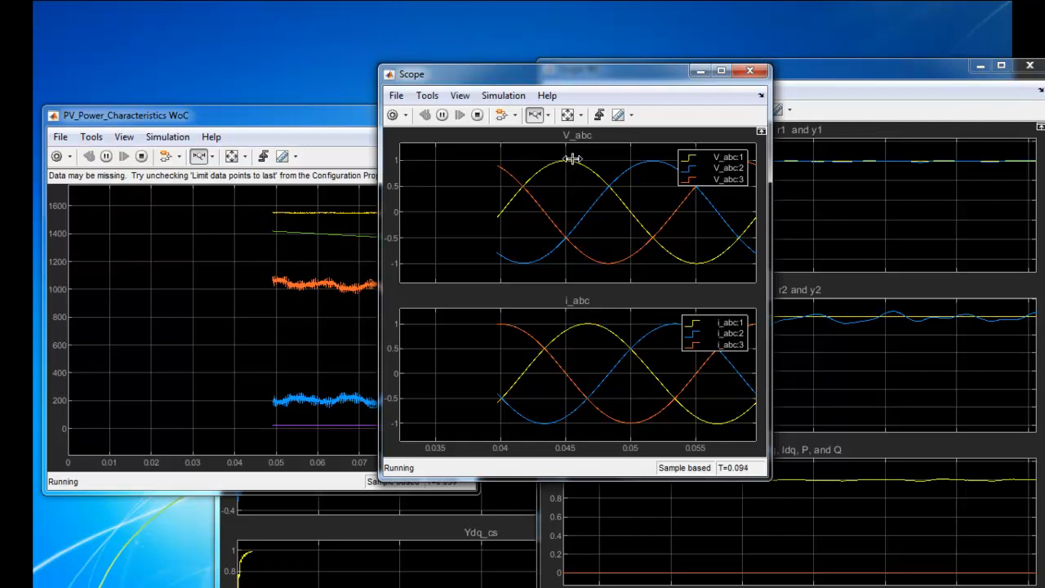
{"action": "left_click", "coordinate": [825, 75]}
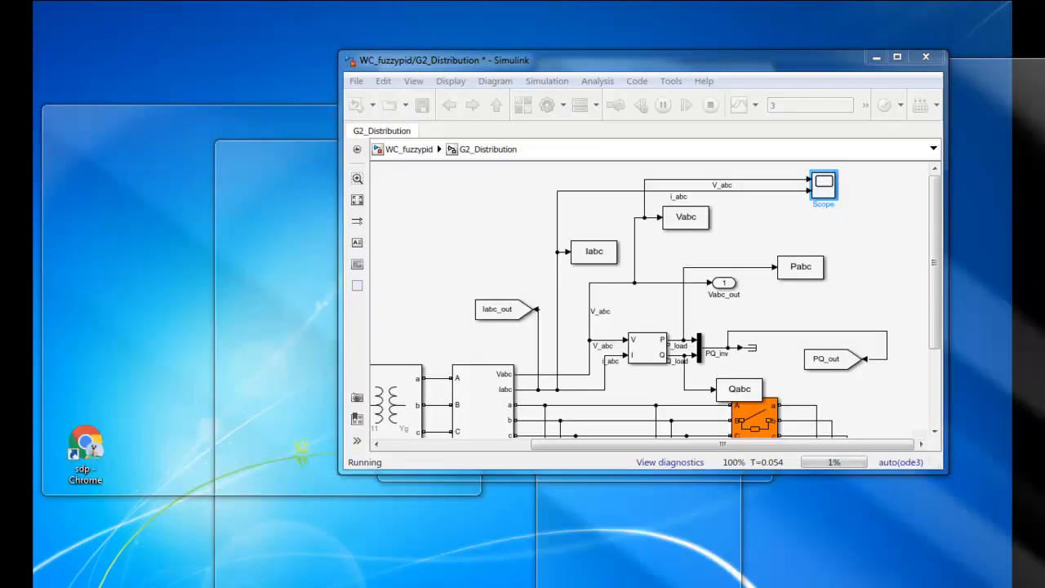
Switch to the Simulink model, leave G2_Distribution for the top-level diagram, and find the CONTROL SYSTEM CS1 (COMPENSATED) section
{"action": "left_click", "coordinate": [498, 585]}
{"action": "left_click", "coordinate": [895, 57]}
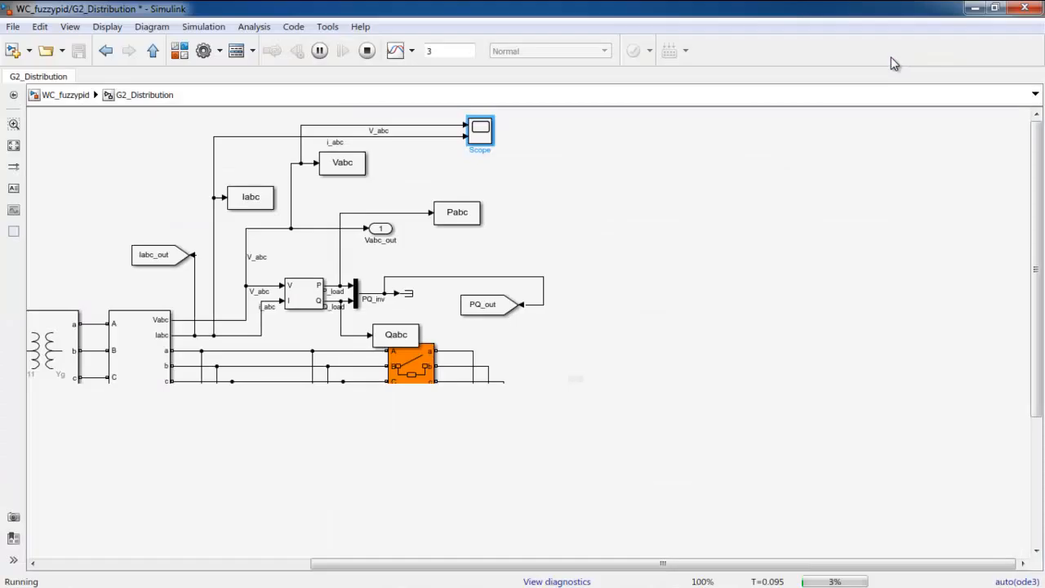
{"action": "left_click", "coordinate": [74, 95]}
{"action": "left_click_drag", "start_coordinate": [480, 563], "coordinate": [320, 564]}
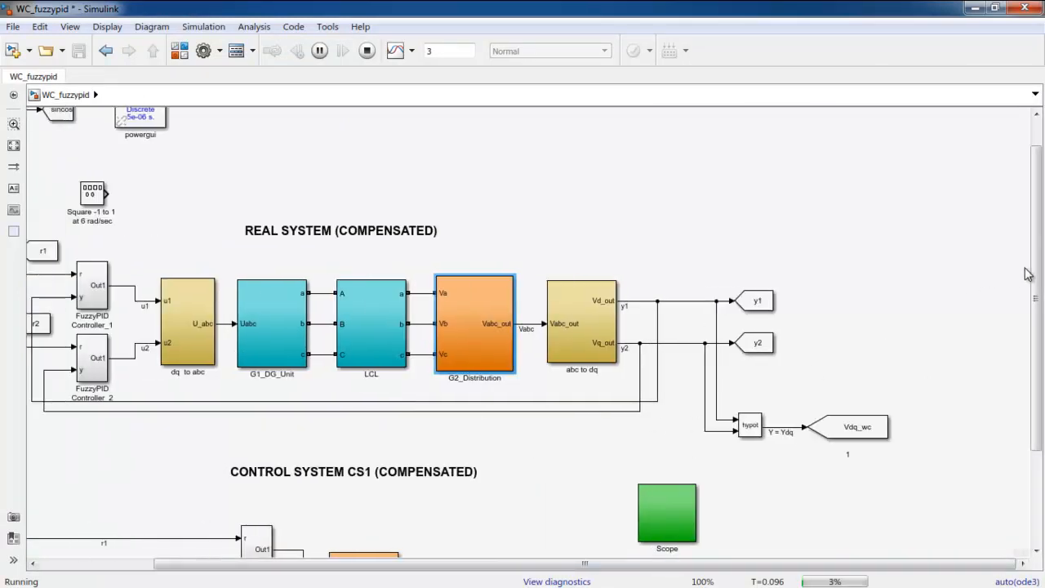
{"action": "left_click_drag", "start_coordinate": [1038, 269], "coordinate": [1038, 327]}
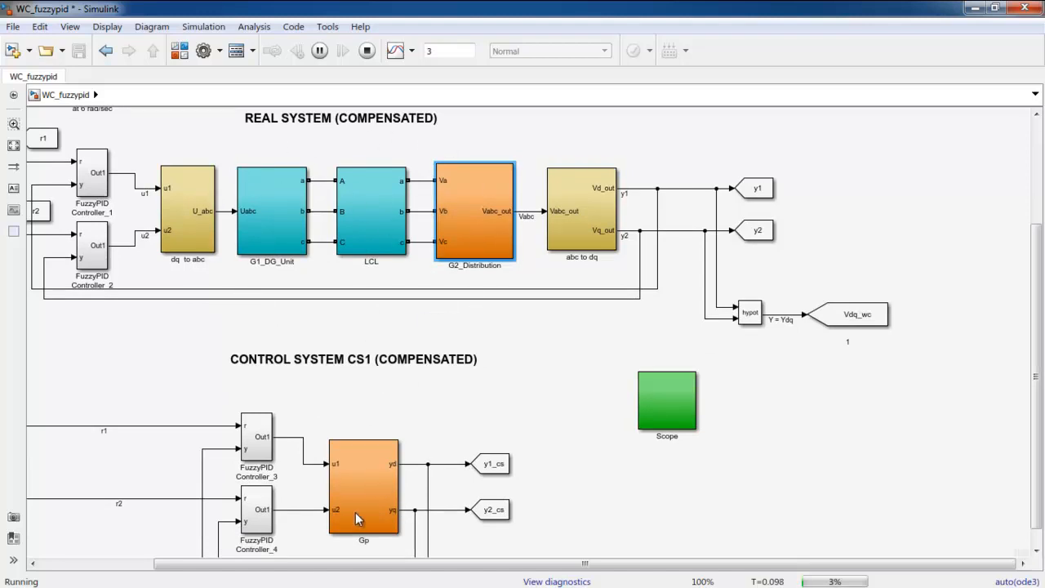
Examine the four transfer-function blocks inside the Gp subsystem and return to the scope windows
{"action": "double_click", "coordinate": [367, 483]}
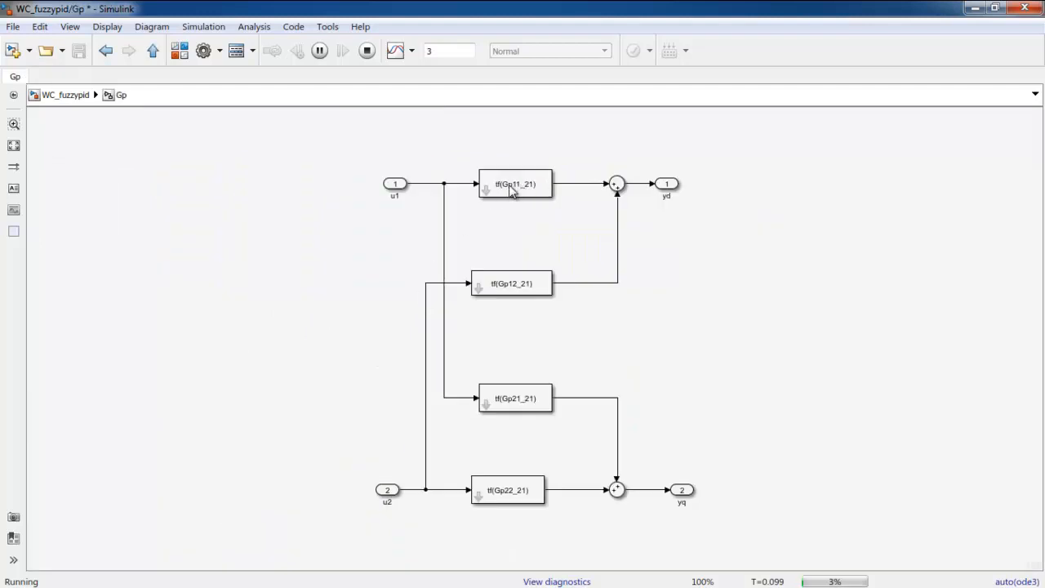
{"action": "left_click", "coordinate": [71, 96]}
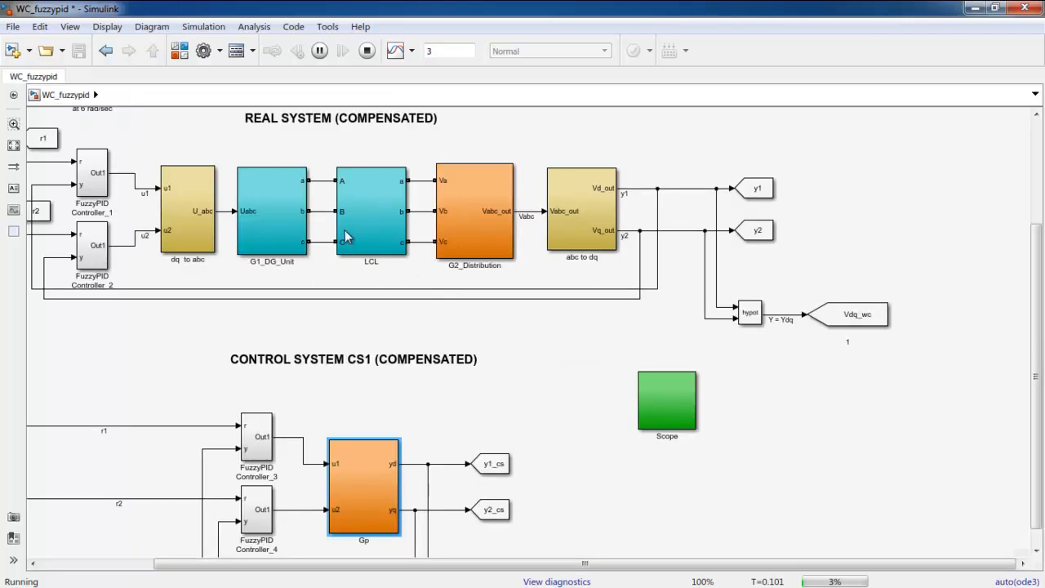
{"action": "double_click", "coordinate": [376, 486]}
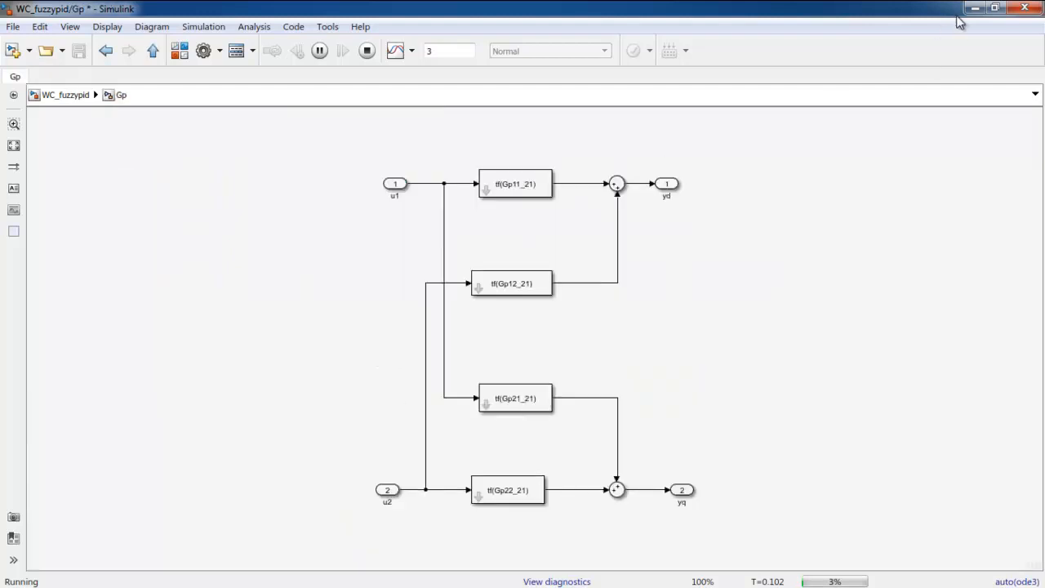
{"action": "left_click", "coordinate": [973, 9]}
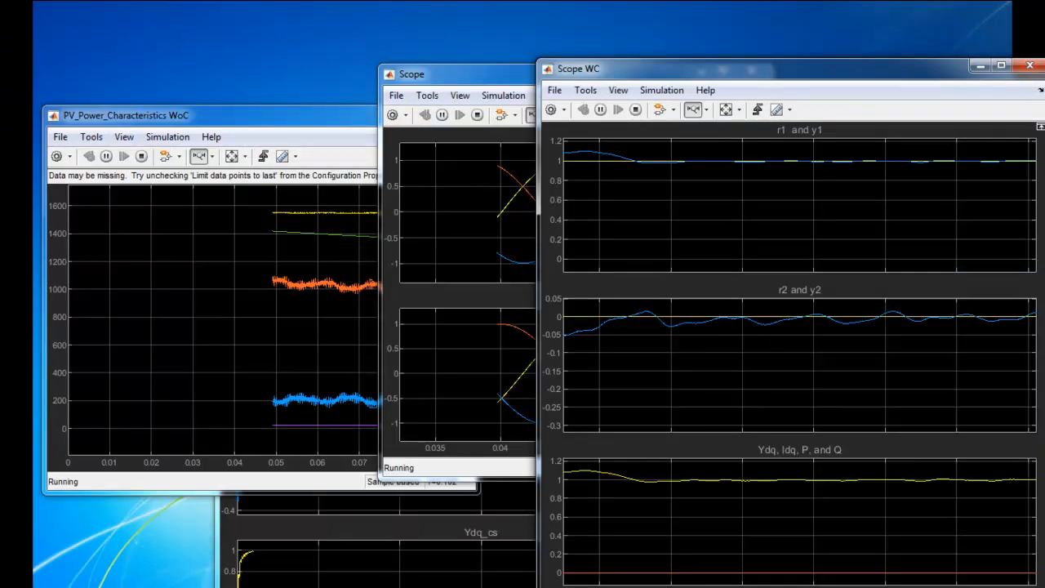